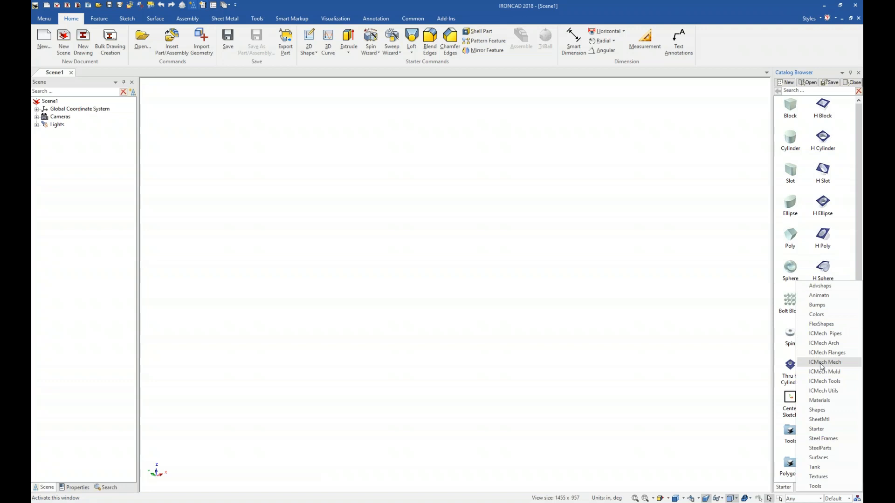
# Step: Drop a Steels member from the ICMech Mech catalog into the scene, keeping the ANSI (INCH) standard
pyautogui.click(821, 363)
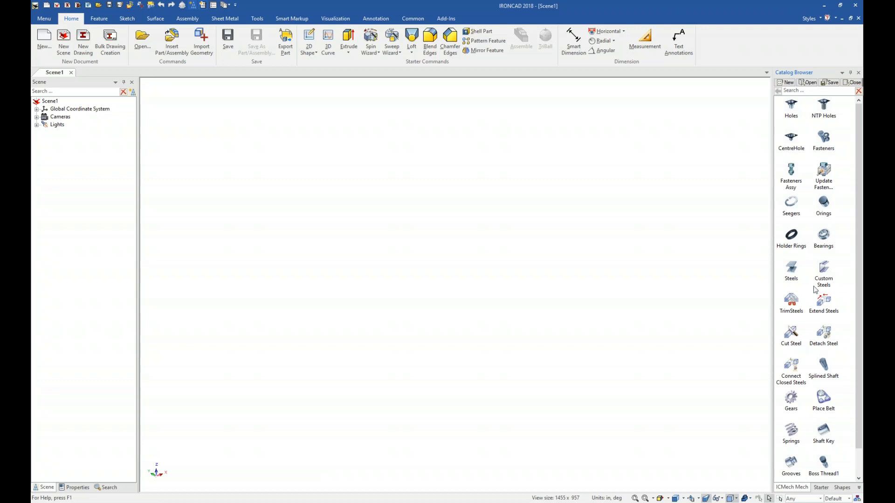
pyautogui.moveTo(793, 278); pyautogui.dragTo(498, 367)
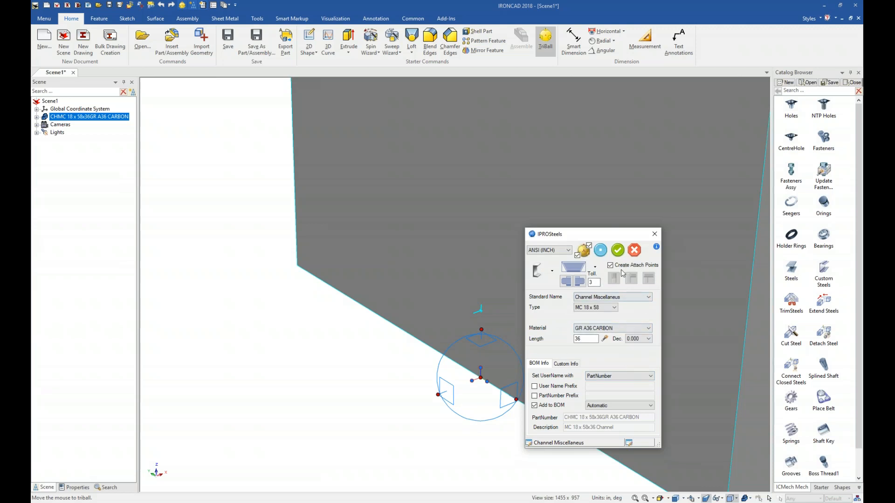
pyautogui.click(567, 251)
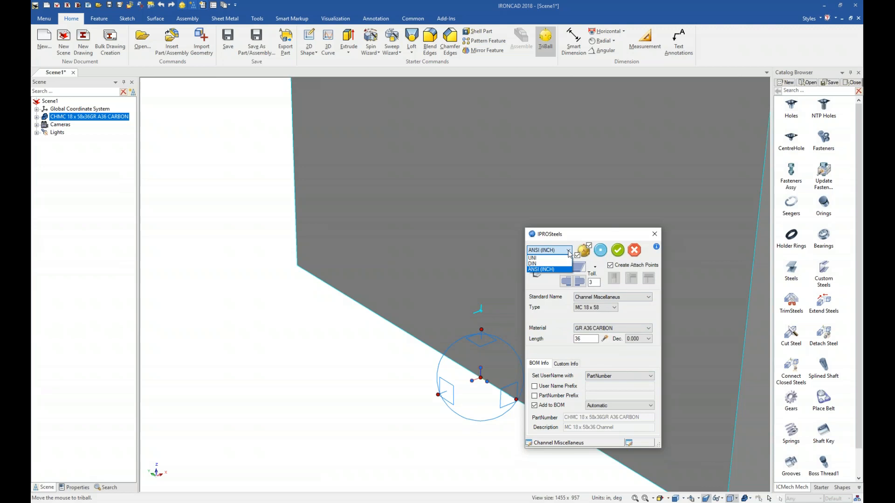
pyautogui.click(560, 272)
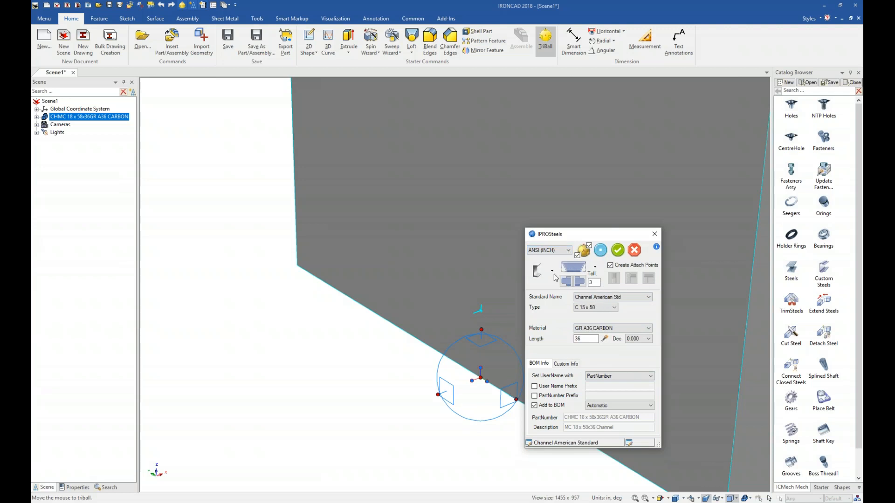
# Step: Change the steel profile to square structural tubing of type 4x4
pyautogui.click(551, 274)
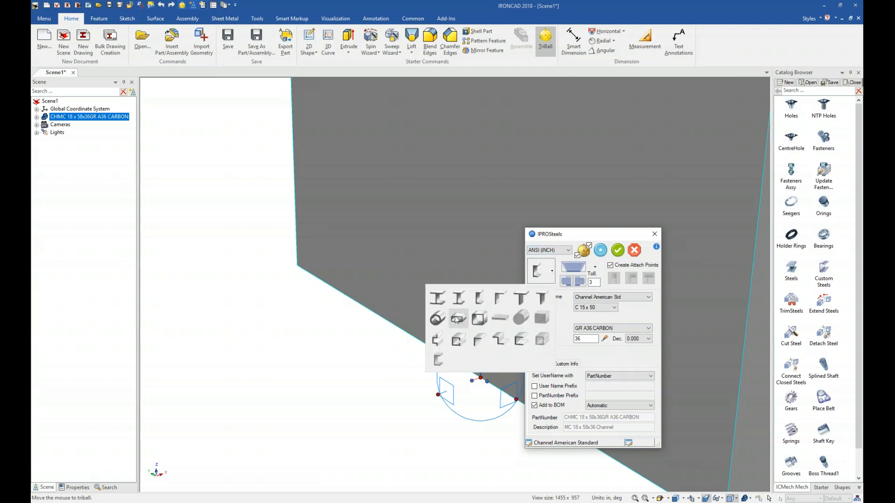
pyautogui.click(479, 319)
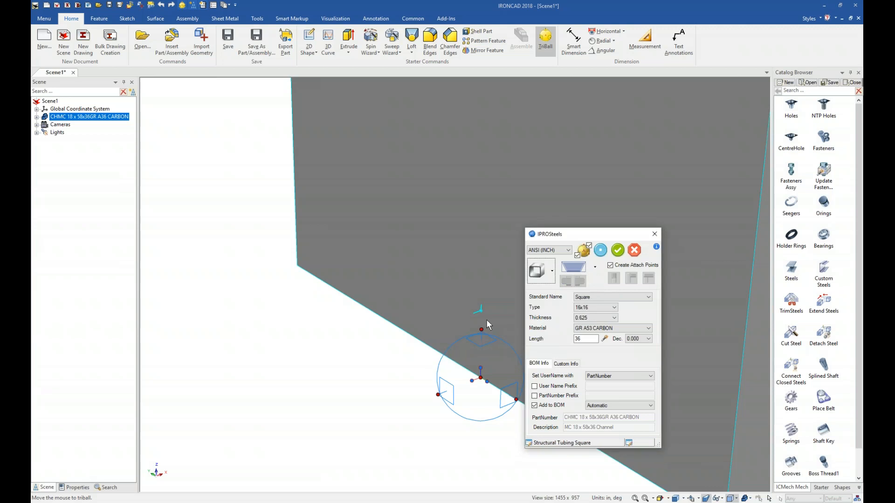
pyautogui.click(610, 308)
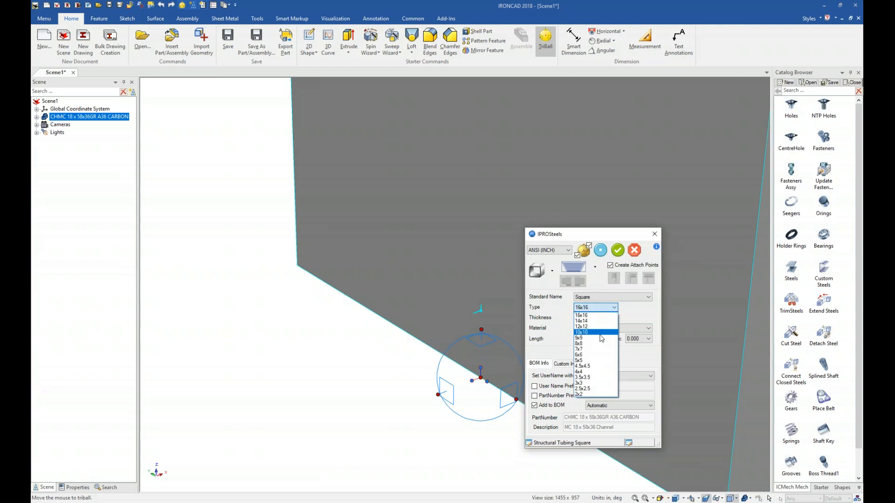
pyautogui.click(590, 373)
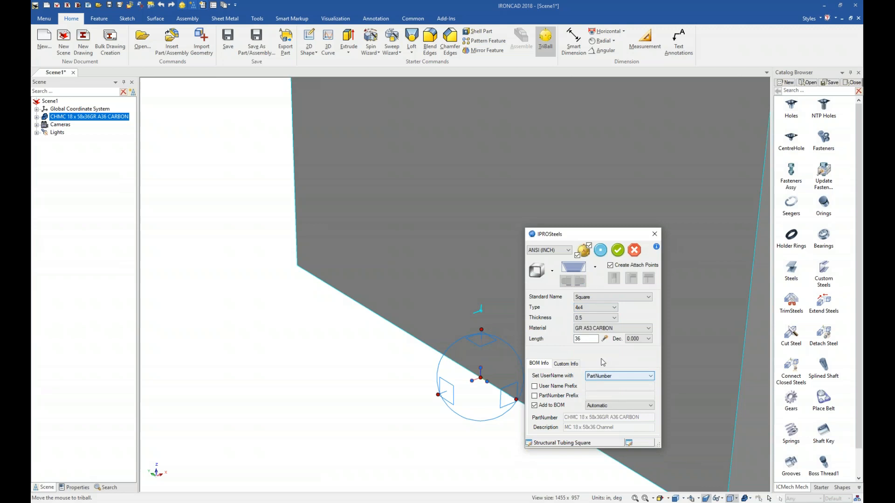
# Step: Set the tube's length to 126
pyautogui.click(591, 329)
pyautogui.click(590, 335)
pyautogui.click(586, 339)
pyautogui.moveTo(585, 339); pyautogui.dragTo(561, 339)
pyautogui.write('126')
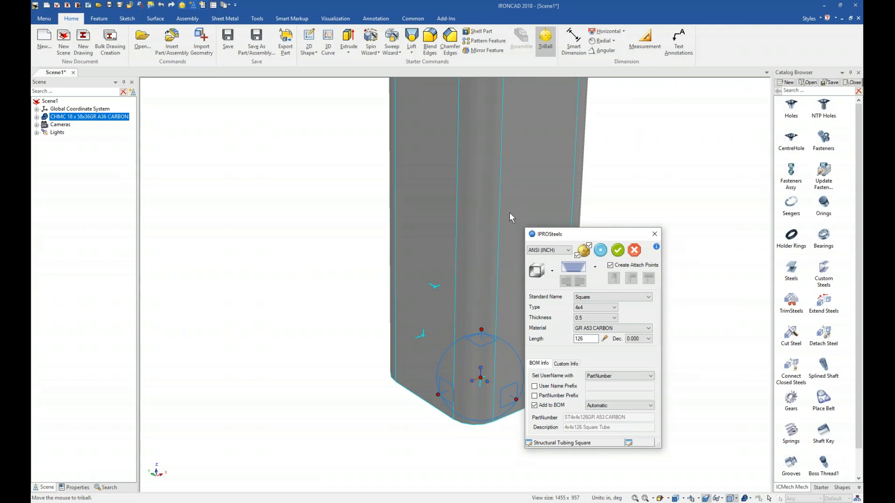
# Step: Rotate the tube 90 degrees with the triball so it lies horizontally, then apply the steel
pyautogui.moveTo(587, 235); pyautogui.dragTo(651, 229)
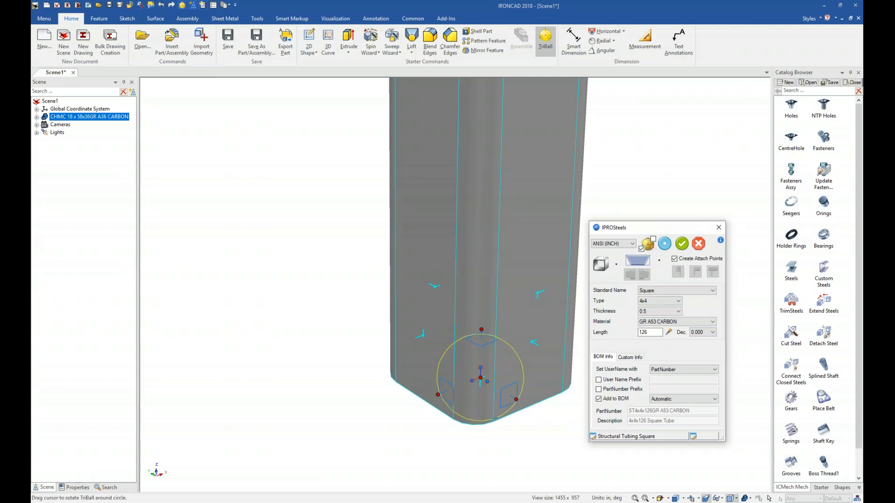
pyautogui.click(518, 401)
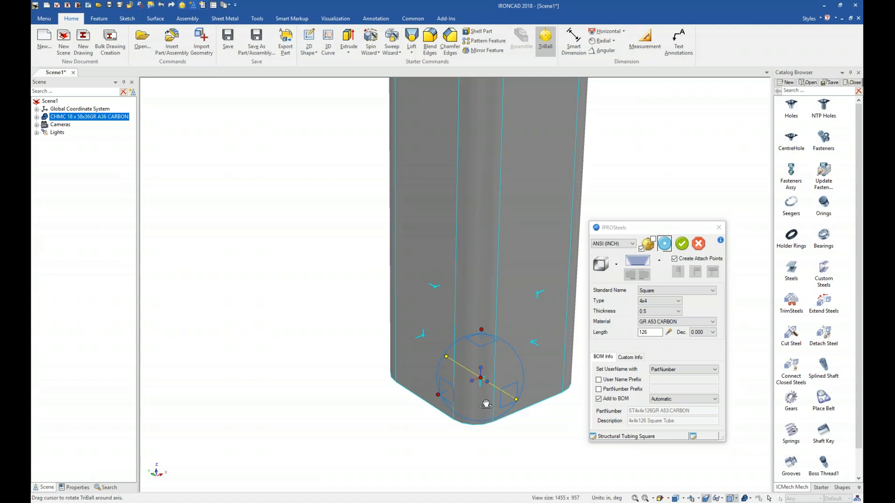
pyautogui.moveTo(481, 404); pyautogui.dragTo(485, 393)
pyautogui.write('90')
pyautogui.press('Return')
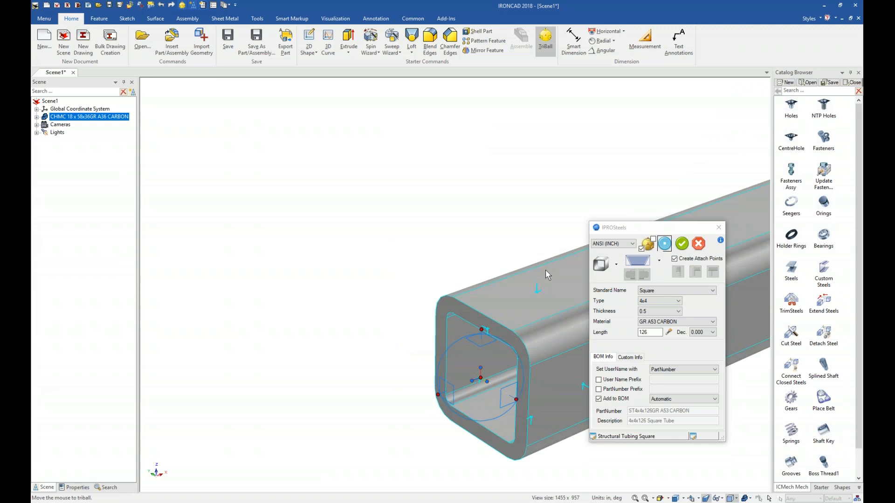
pyautogui.click(683, 245)
pyautogui.click(682, 244)
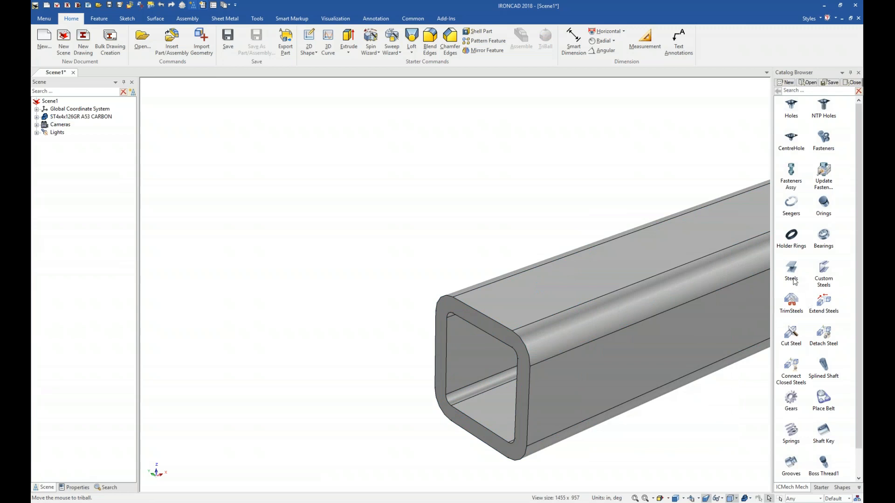
# Step: Drop a second square tube onto the horizontal tube's near end and cycle through the attach point positions
pyautogui.moveTo(791, 270); pyautogui.dragTo(565, 292)
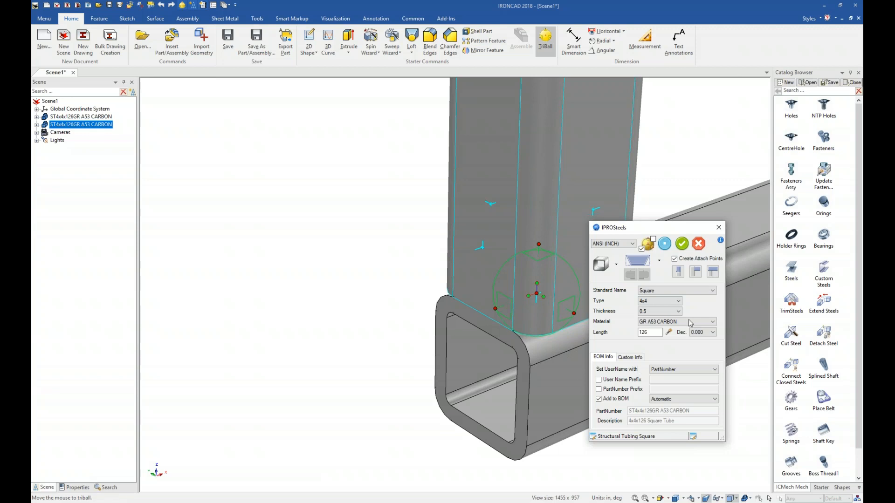
pyautogui.moveTo(641, 230); pyautogui.dragTo(689, 230)
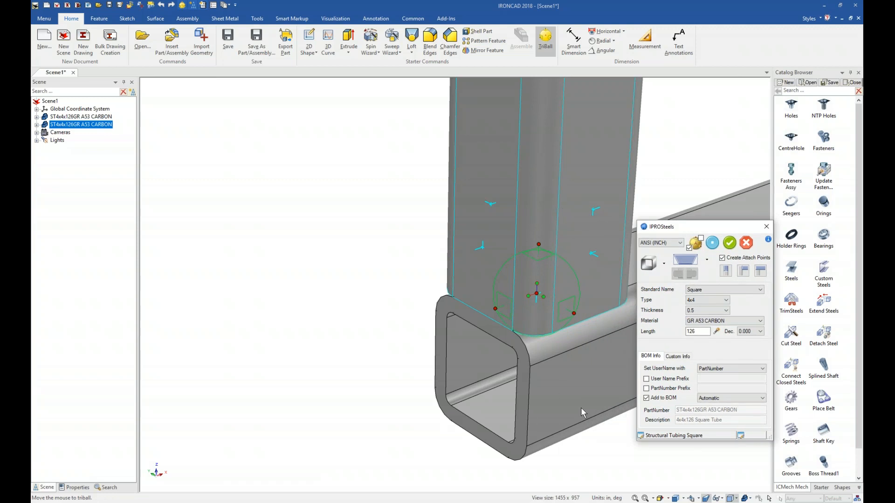
pyautogui.click(744, 273)
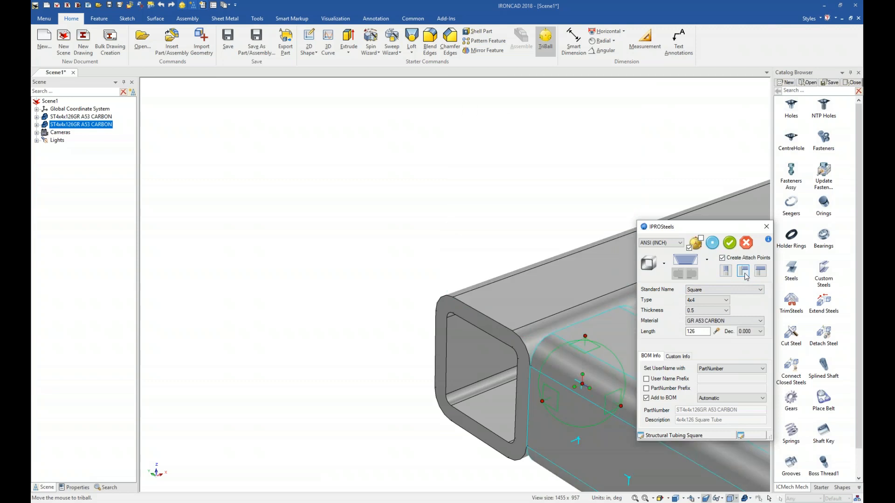
pyautogui.click(744, 273)
pyautogui.click(744, 274)
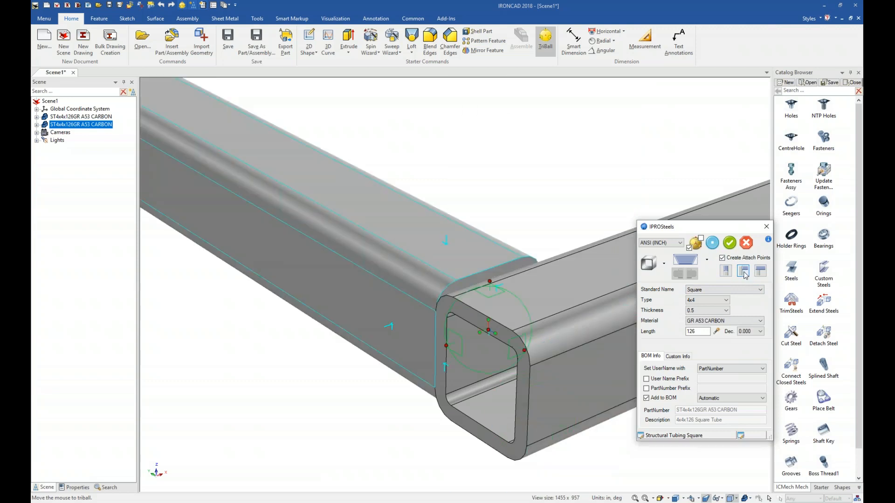
pyautogui.click(744, 274)
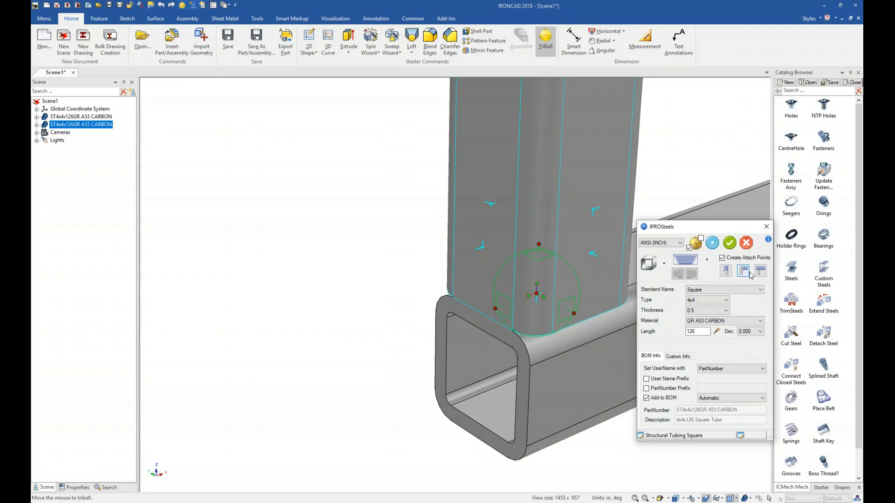
pyautogui.click(762, 274)
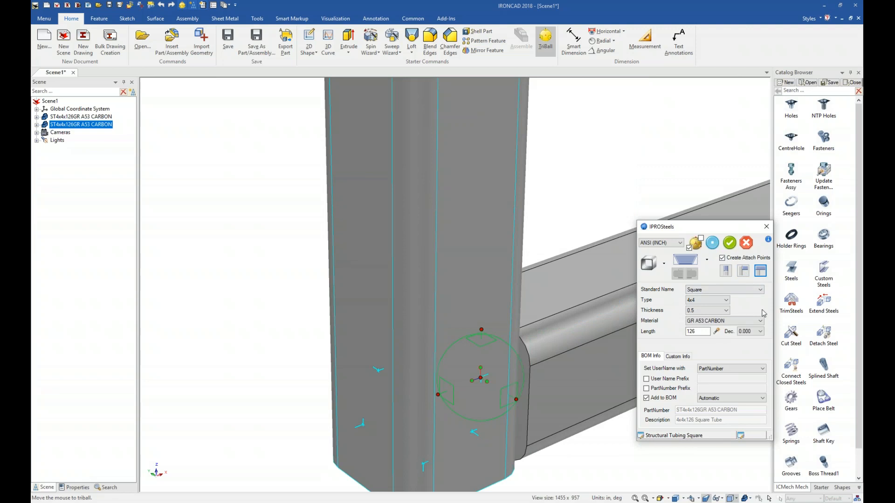
# Step: Set the vertical post's length to 48 and apply it
pyautogui.doubleClick(699, 333)
pyautogui.write('48')
pyautogui.click(729, 242)
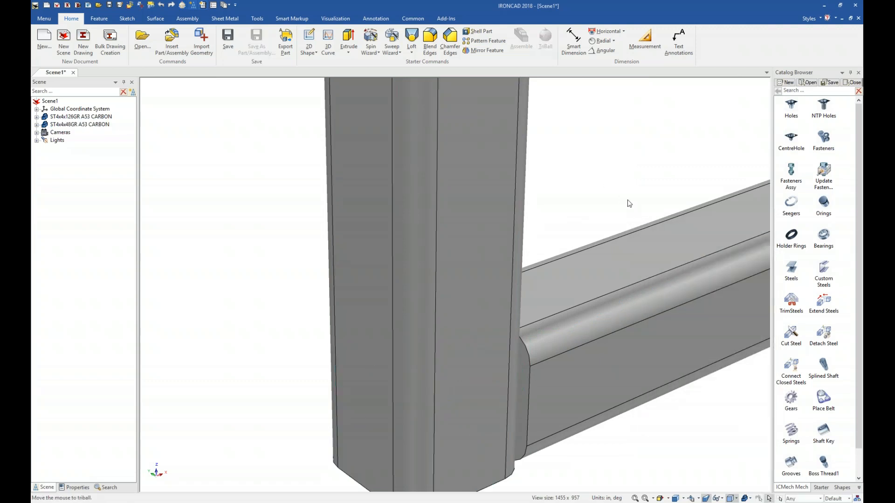
# Step: Place another 48-long vertical post at the opposite end of the horizontal tube using the end attach point, and apply it
pyautogui.press('F8')
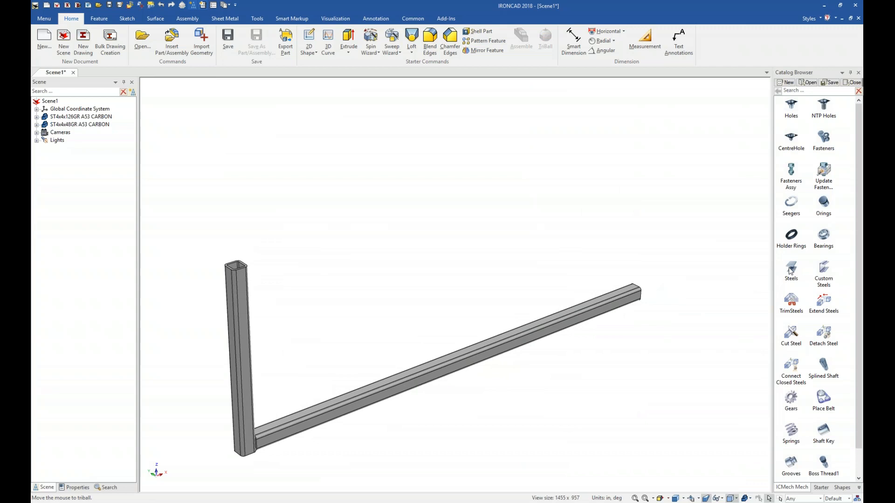
pyautogui.moveTo(791, 270); pyautogui.dragTo(628, 294)
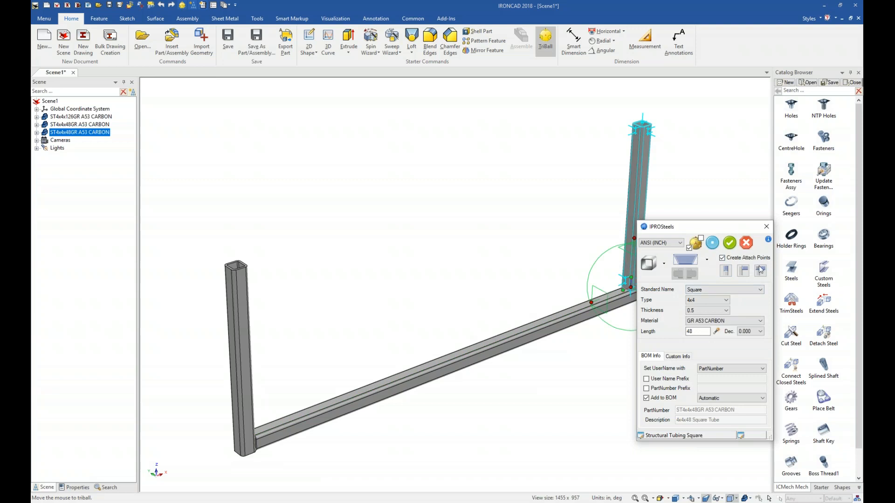
pyautogui.click(760, 270)
pyautogui.moveTo(722, 227); pyautogui.dragTo(750, 231)
pyautogui.click(788, 275)
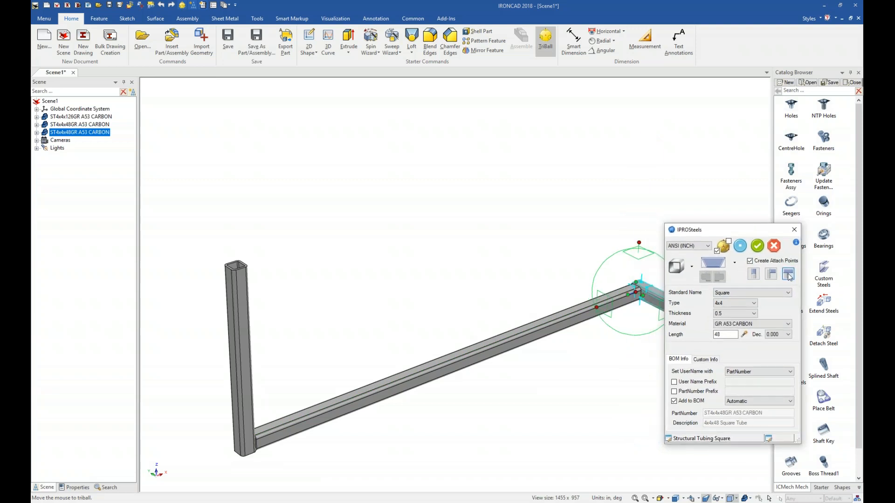
pyautogui.click(788, 275)
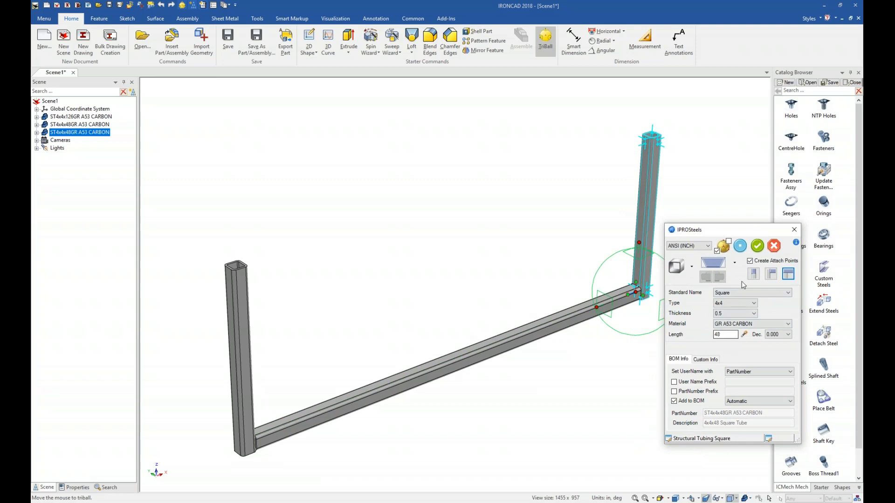
pyautogui.click(758, 246)
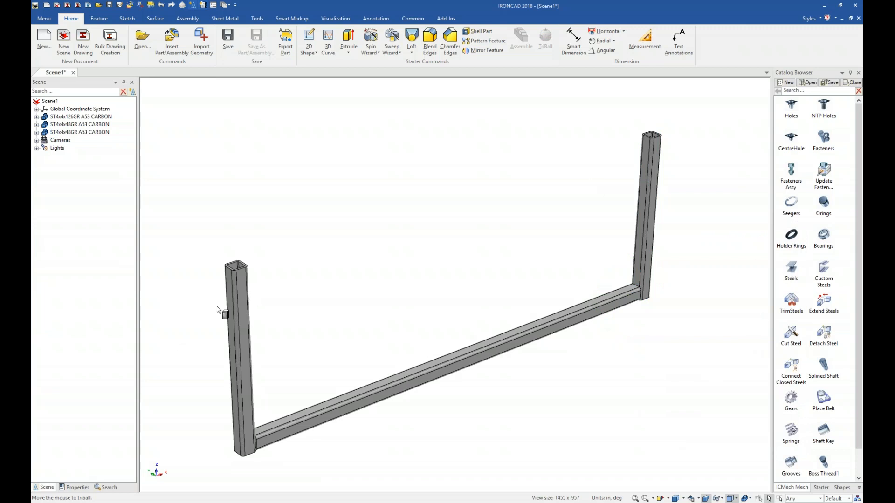
# Step: Drop a fourth tube onto the top of the left post and set its length to 134
pyautogui.moveTo(241, 283); pyautogui.dragTo(266, 301)
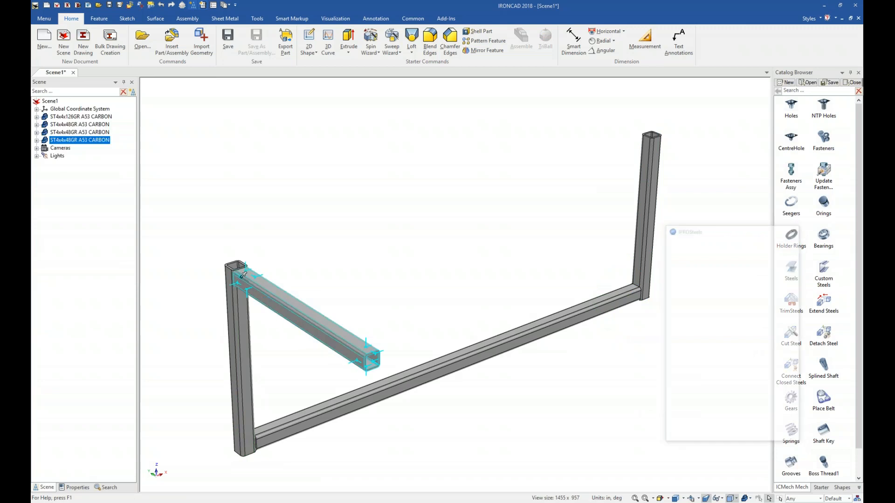
pyautogui.click(788, 275)
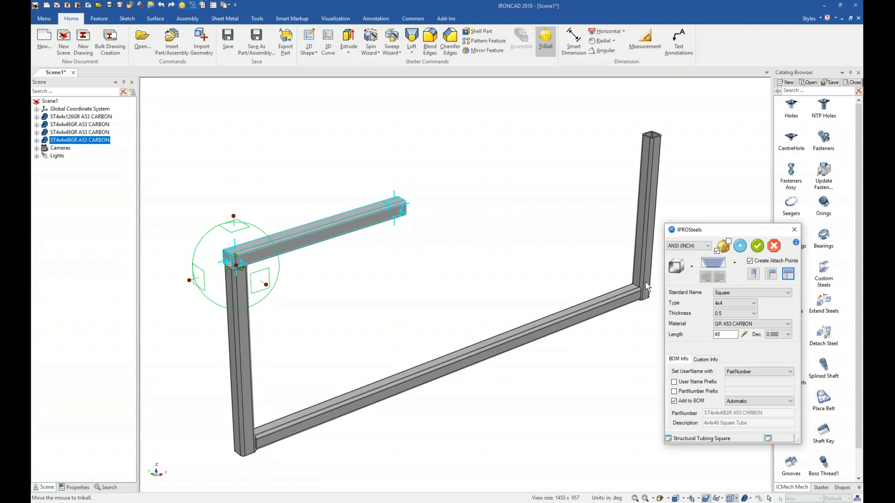
pyautogui.press('BackSpace')
pyautogui.press('BackSpace')
pyautogui.write('13')
# Step: Enable start and end cuttings for the top tube with orientations at 270° and 90°
pyautogui.click(734, 263)
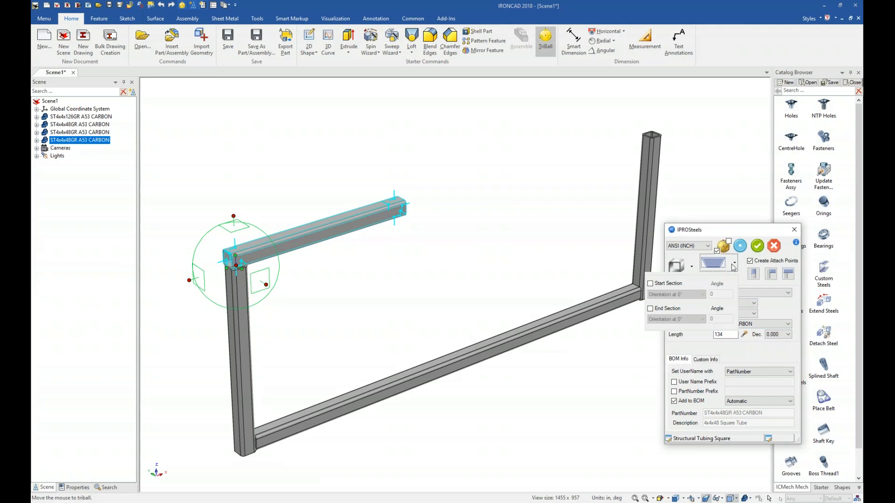
pyautogui.click(651, 284)
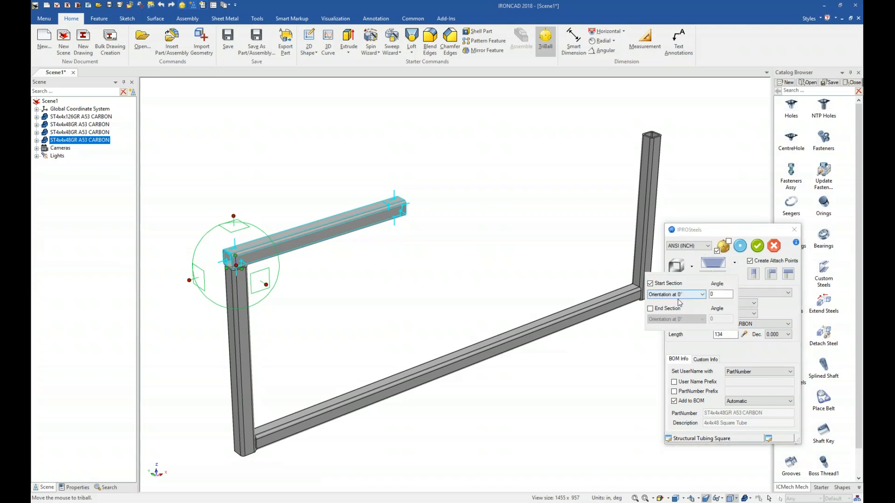
pyautogui.click(680, 294)
pyautogui.click(680, 319)
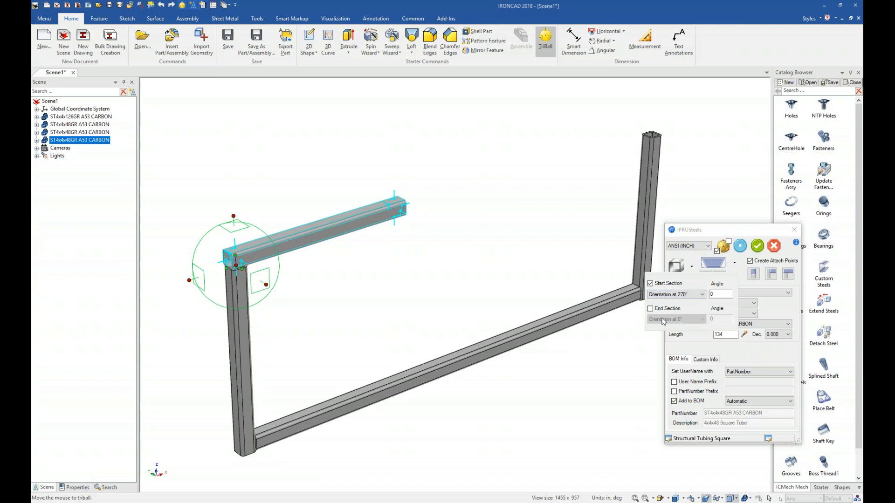
pyautogui.click(651, 309)
pyautogui.click(677, 320)
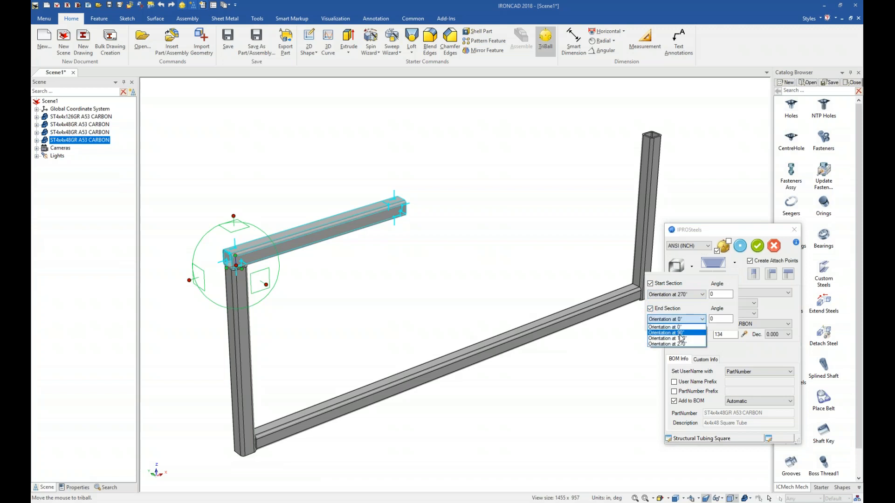
pyautogui.click(678, 333)
# Step: Set both end cutting angles to 45 and apply the top tube
pyautogui.doubleClick(719, 294)
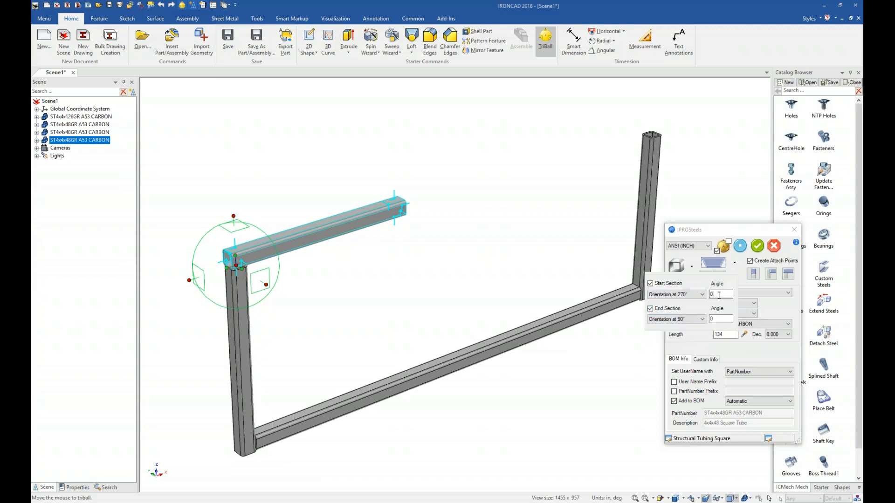
pyautogui.write('4545')
pyautogui.click(740, 251)
pyautogui.click(740, 247)
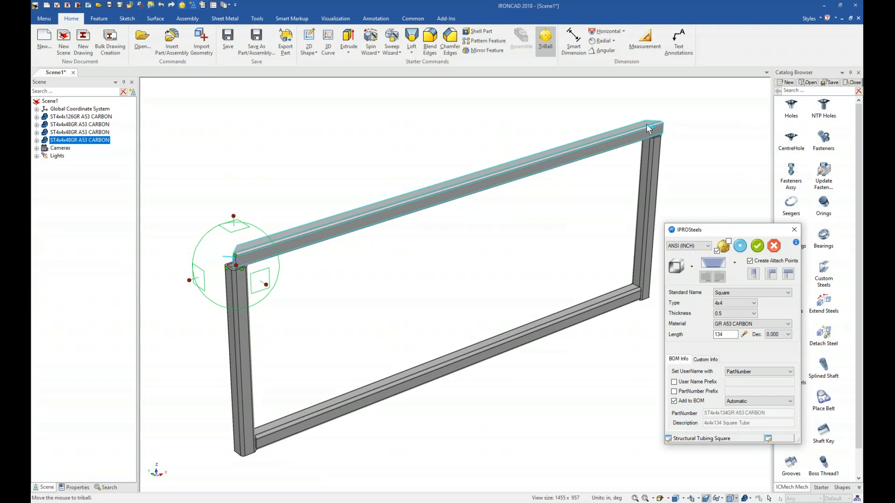
pyautogui.click(757, 246)
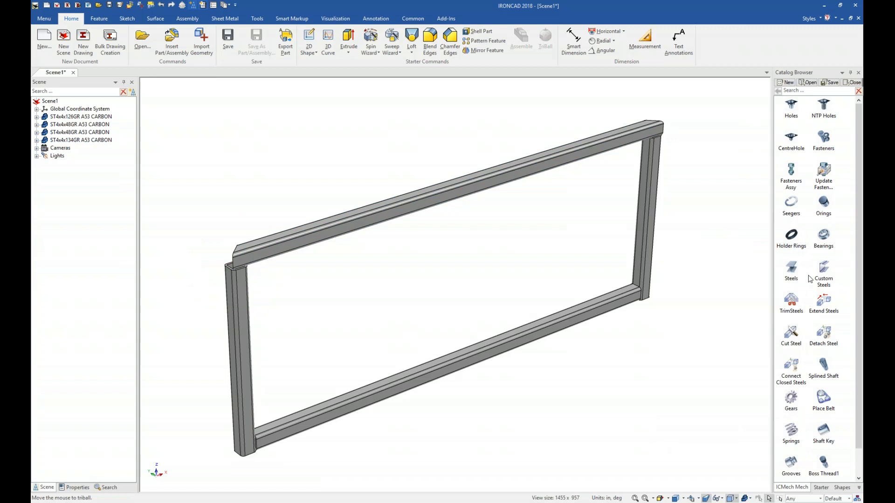
# Step: Drop a new tube onto the top of the left post and set its length to 36
pyautogui.moveTo(796, 270); pyautogui.dragTo(248, 253)
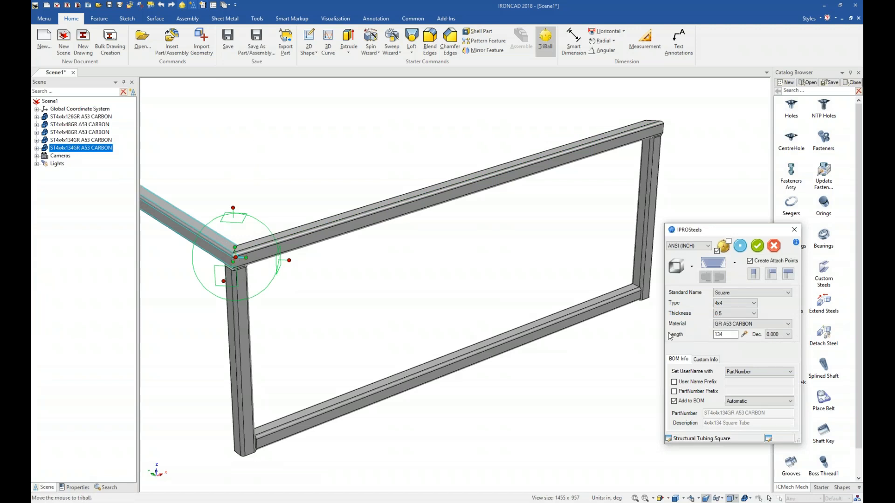
pyautogui.moveTo(725, 334); pyautogui.dragTo(703, 334)
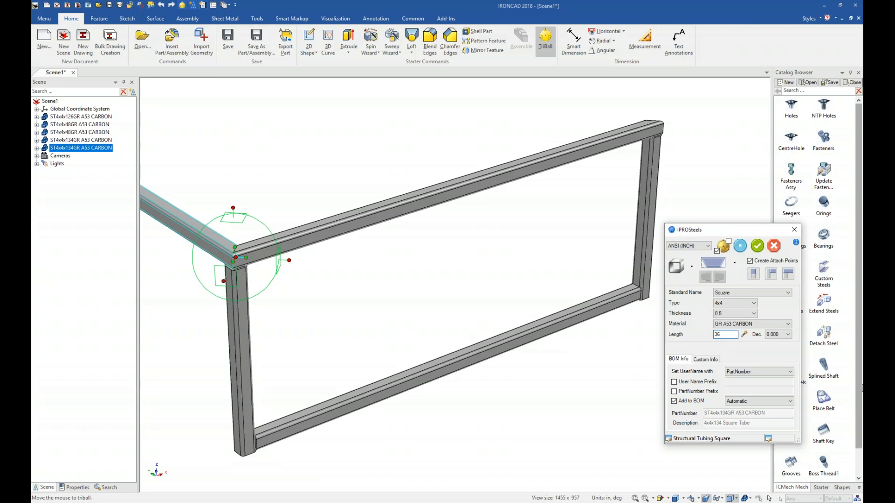
pyautogui.click(740, 246)
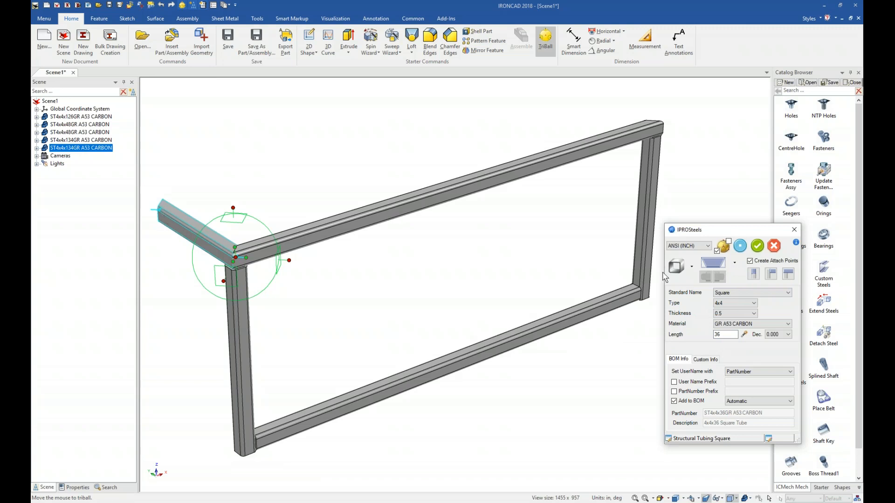
# Step: Set the end cutting orientation to 90° for this tube and apply it
pyautogui.click(735, 264)
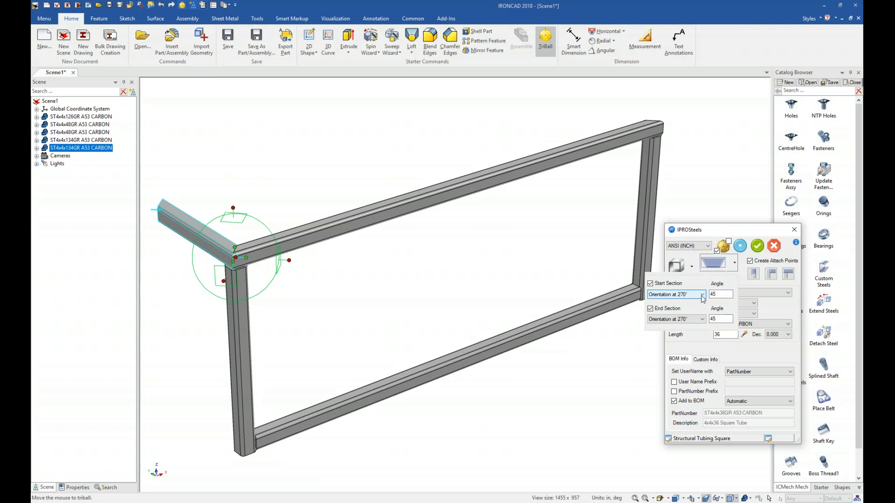
pyautogui.click(701, 319)
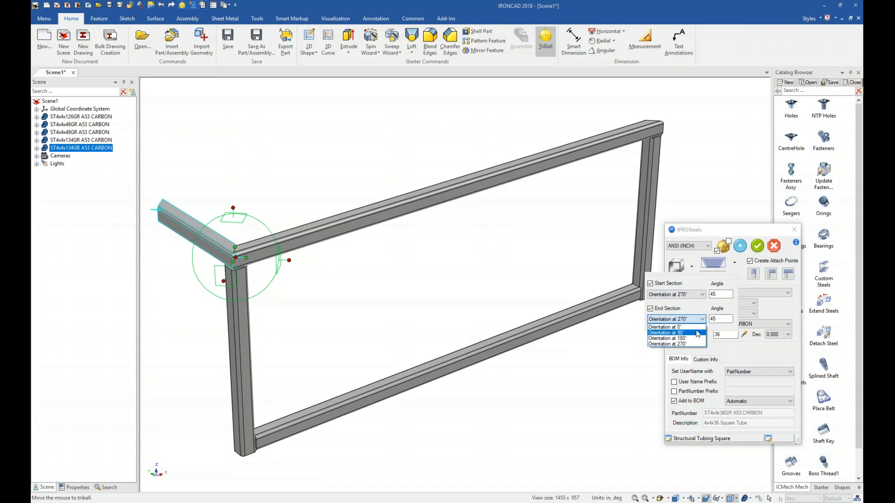
pyautogui.click(697, 333)
pyautogui.click(740, 246)
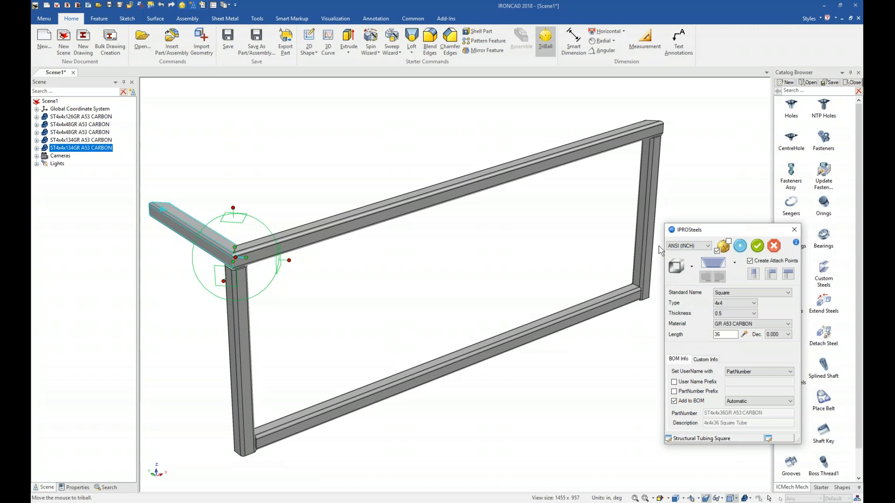
pyautogui.click(757, 246)
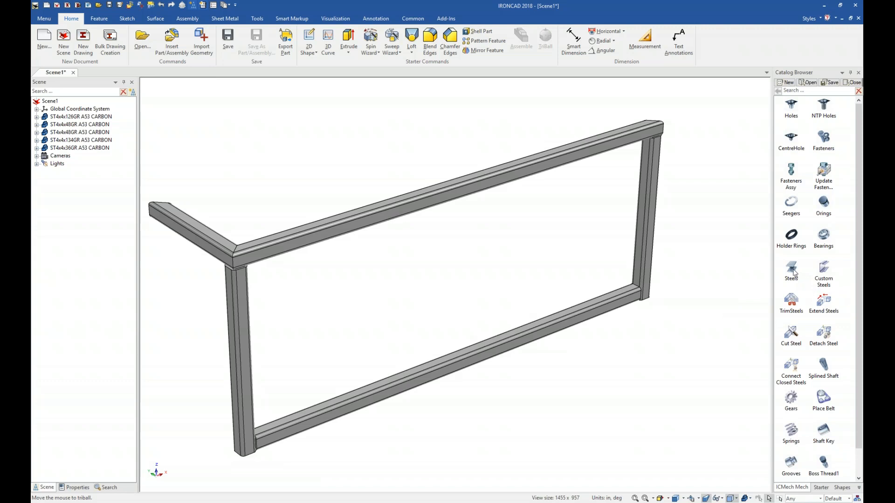
# Step: Place another 36-long tube on the top of the right post and apply it
pyautogui.moveTo(641, 131); pyautogui.dragTo(642, 132)
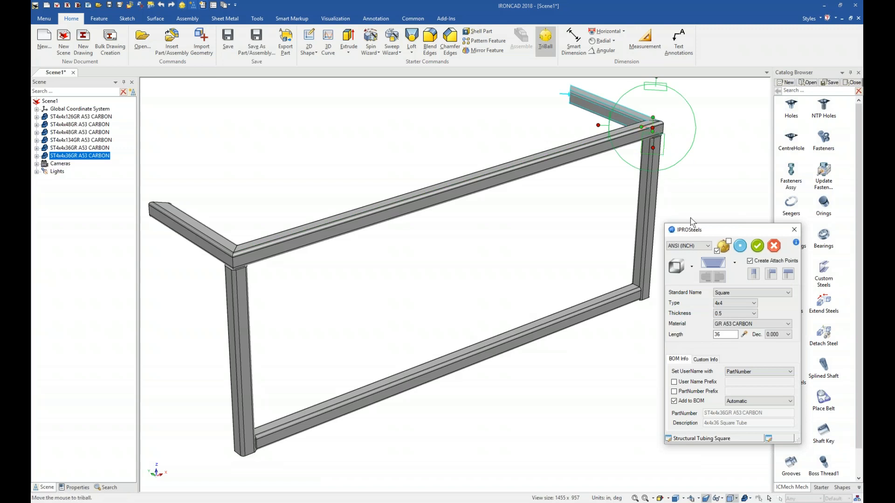
pyautogui.click(758, 246)
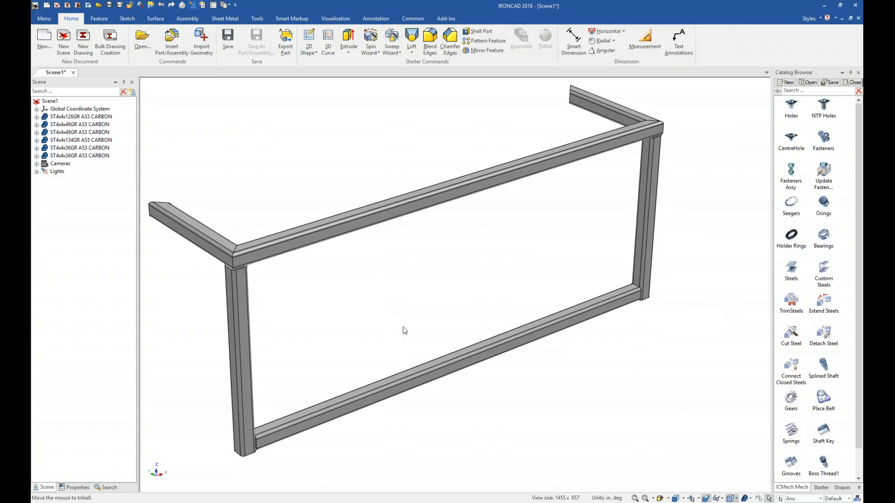
# Step: Drop a tube at the bottom-left corner as a vertical post and set its length to 44
pyautogui.moveTo(792, 273); pyautogui.dragTo(277, 425)
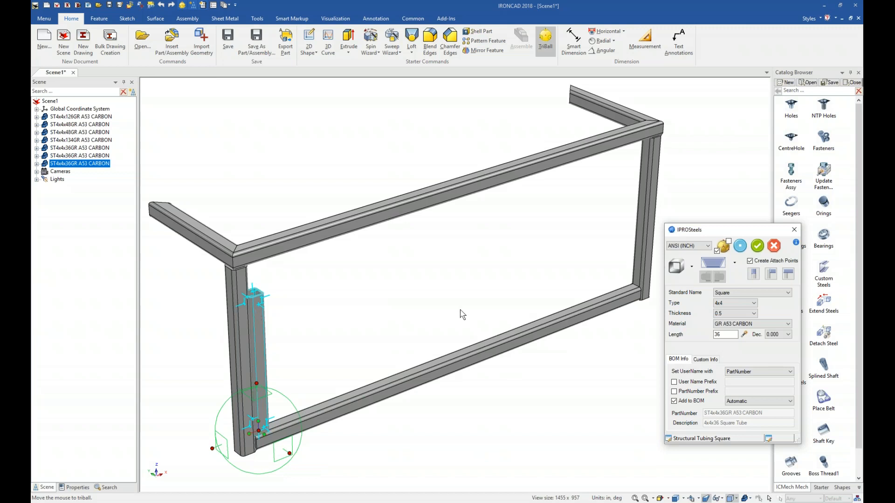
pyautogui.doubleClick(736, 334)
pyautogui.write('44')
pyautogui.click(740, 246)
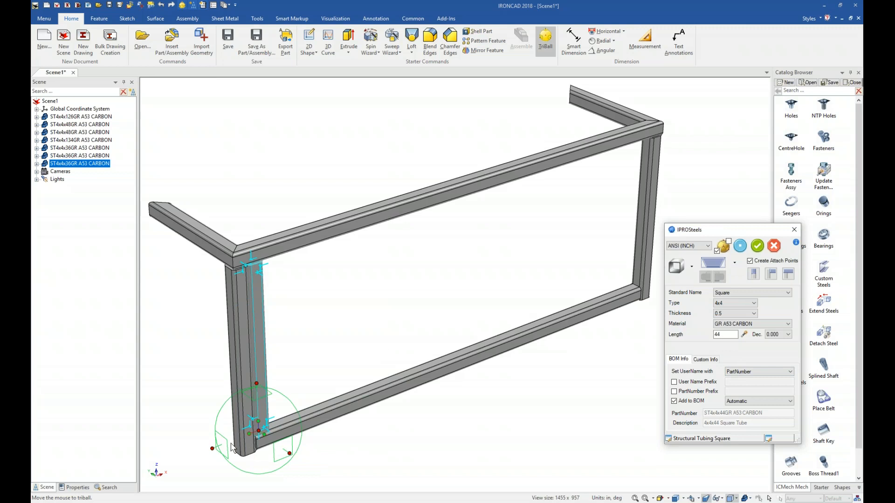
# Step: Move the post's triball to its bottom corner and create equally distributed linked copies along the bottom tube, then apply
pyautogui.click(217, 450)
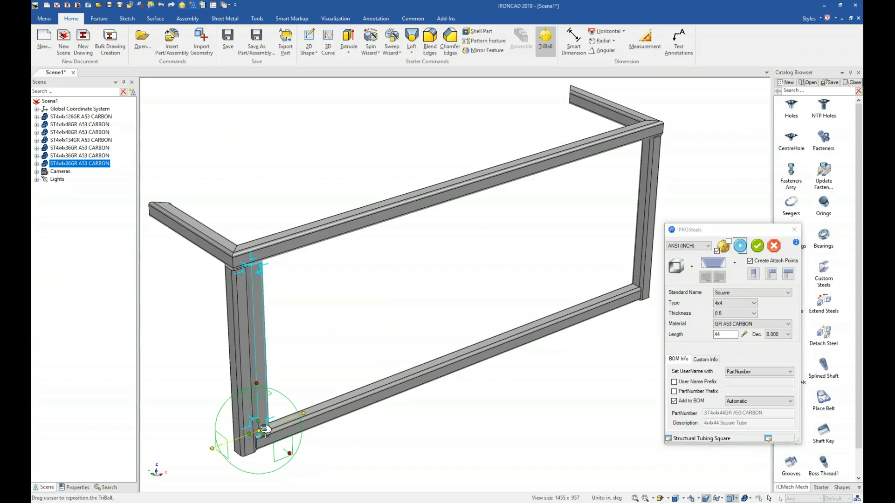
pyautogui.moveTo(261, 429); pyautogui.dragTo(255, 457)
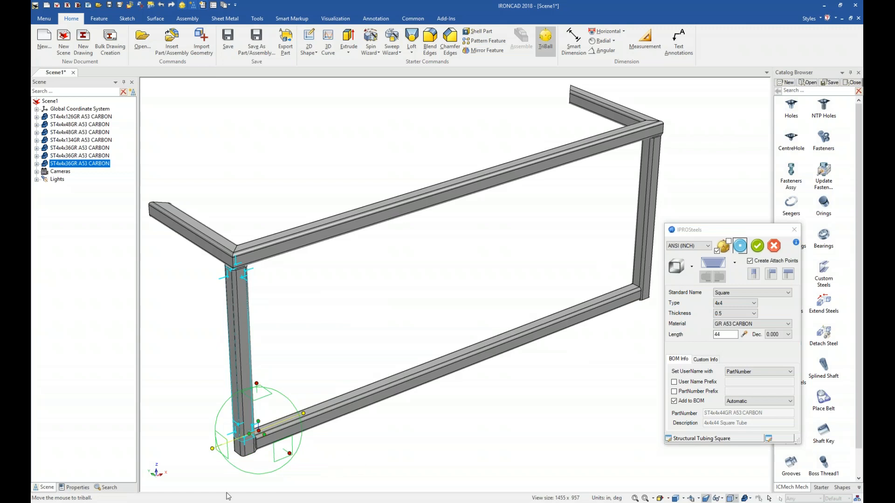
pyautogui.moveTo(217, 450); pyautogui.dragTo(239, 457, button='right')
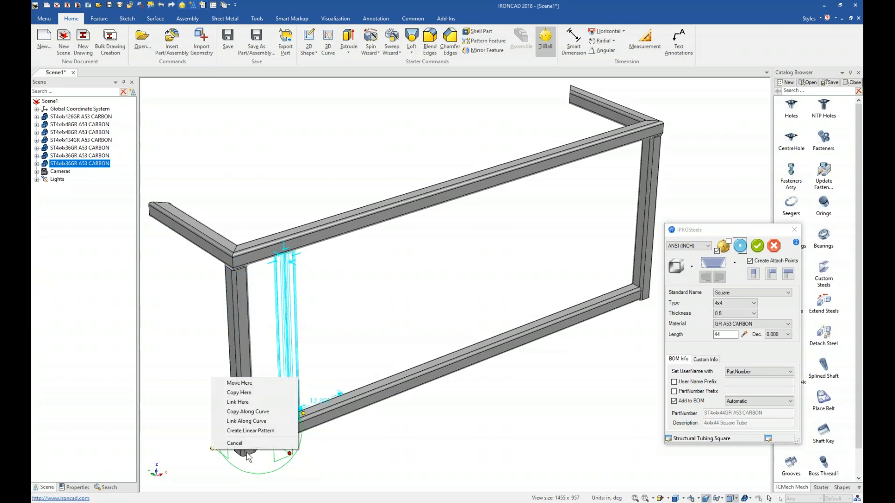
pyautogui.click(238, 403)
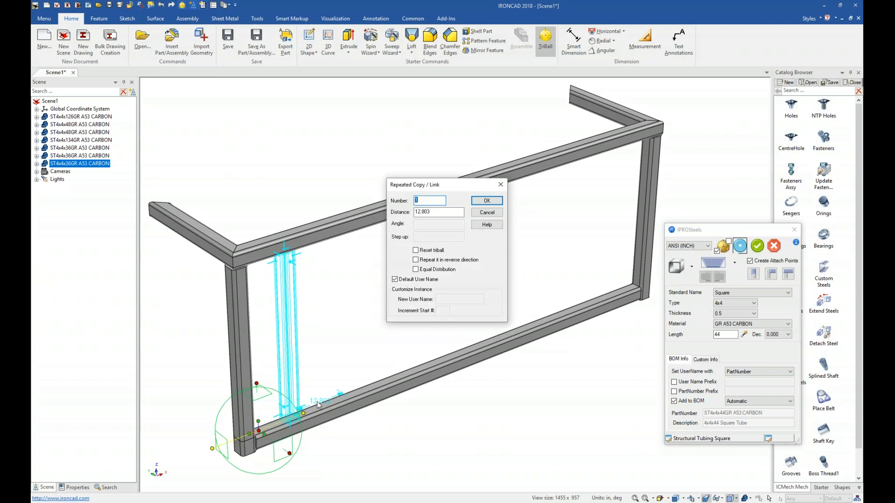
pyautogui.press('Tab')
pyautogui.write('13')
pyautogui.click(415, 270)
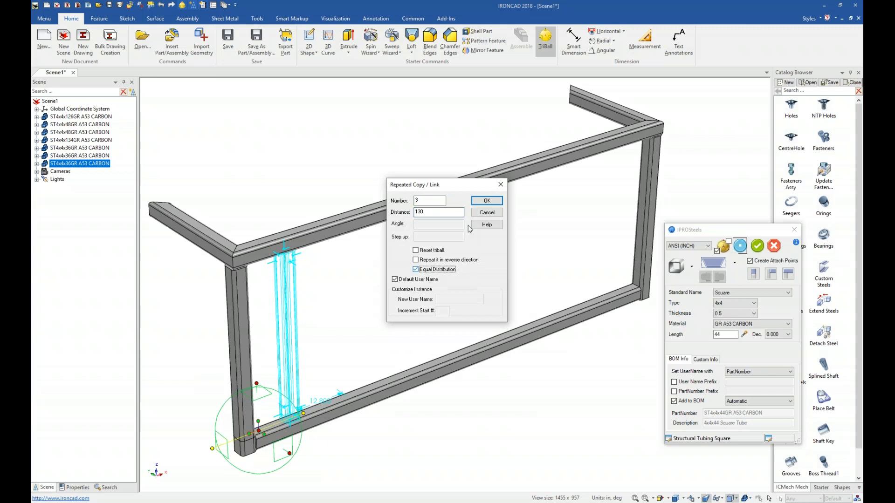
pyautogui.click(475, 201)
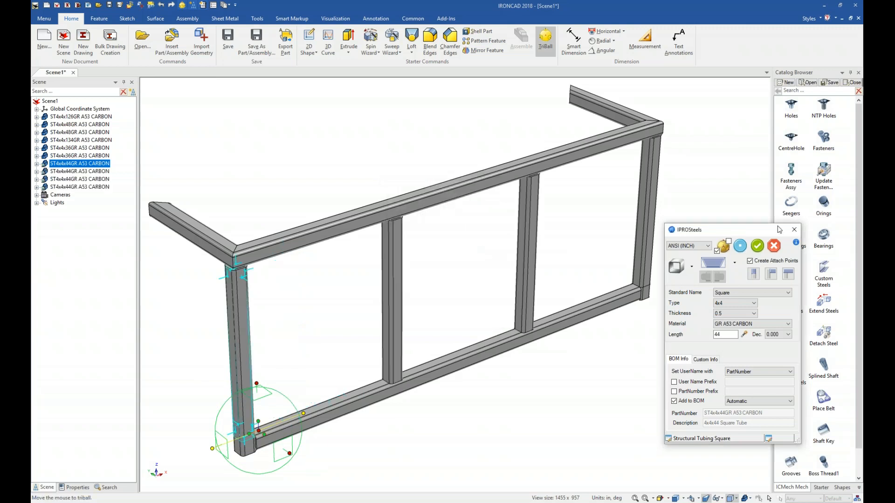
pyautogui.click(758, 246)
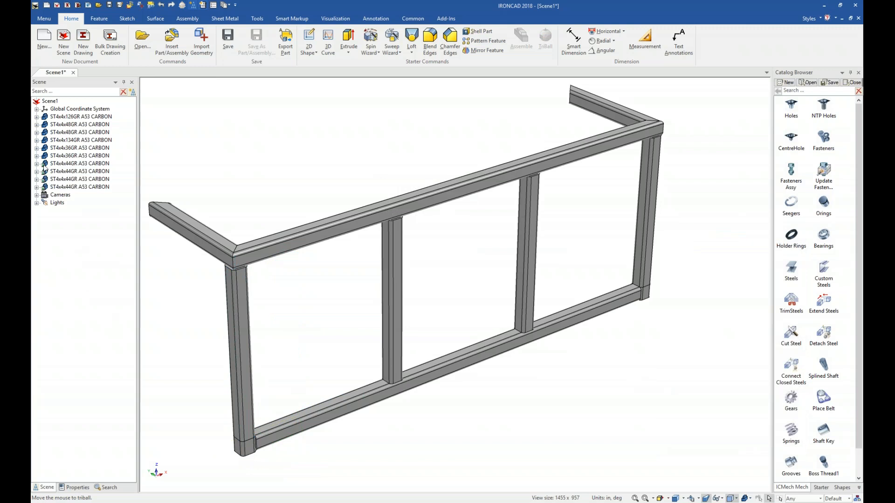
# Step: Select the two linked posts overlapping the end posts and delete them
pyautogui.click(259, 428)
pyautogui.keyDown('ctrl'); pyautogui.click(46, 188); pyautogui.keyUp('ctrl')
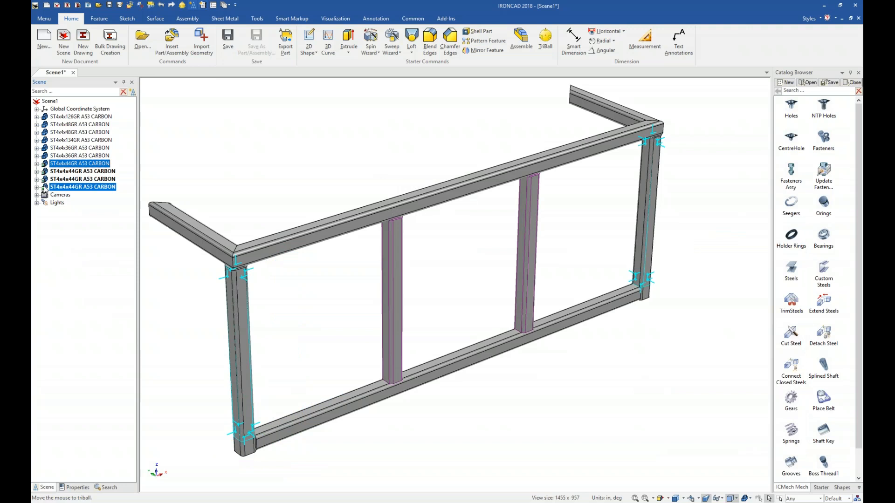
pyautogui.press('Delete')
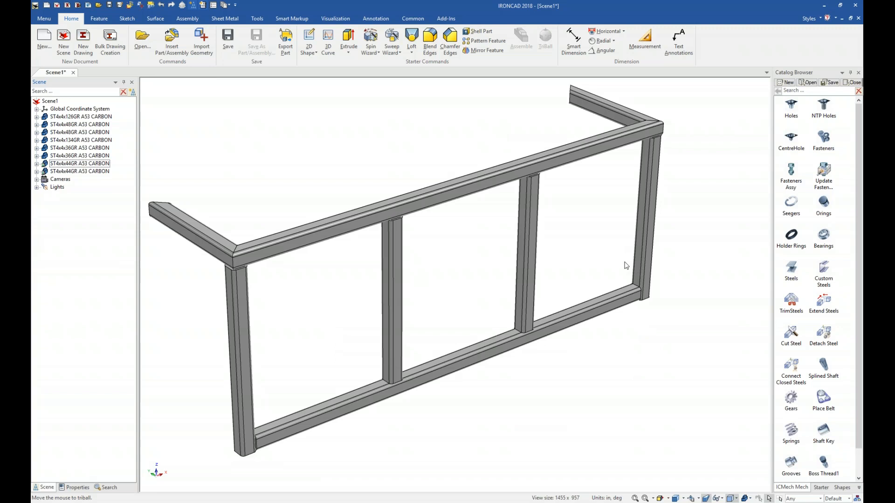
# Step: Open the SteelParts catalog and select all frame tubes together as one assembly
pyautogui.click(859, 490)
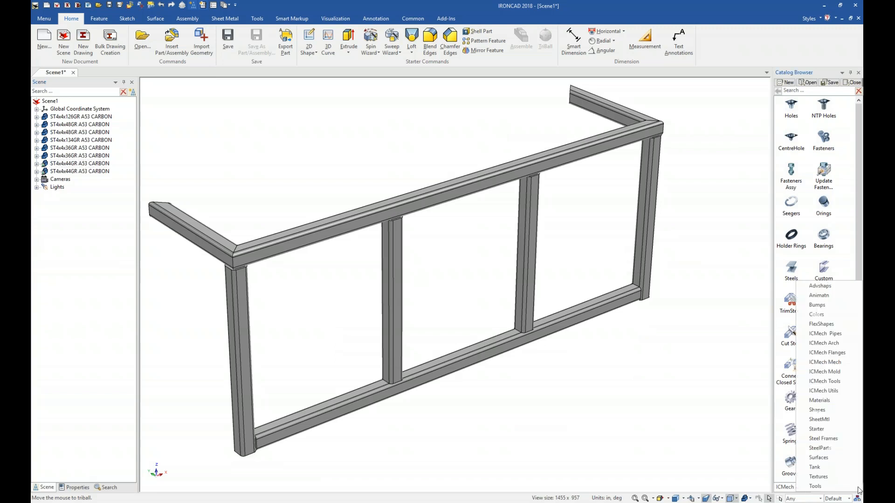
pyautogui.click(838, 448)
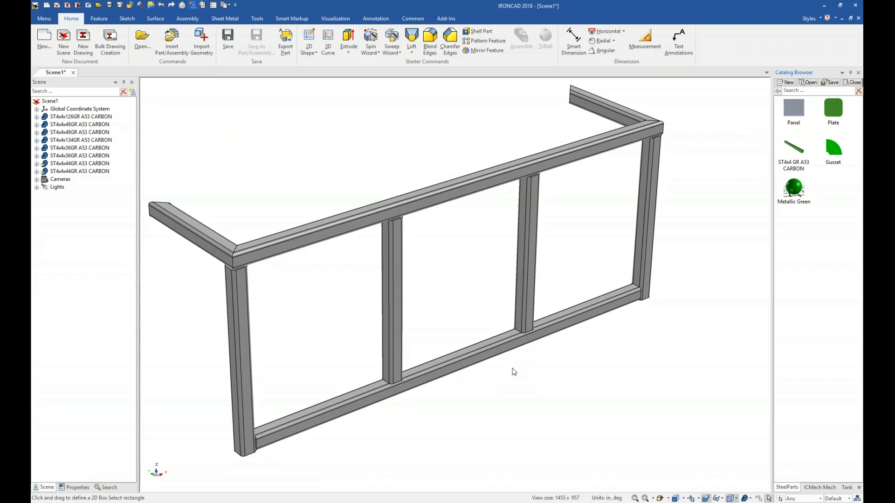
pyautogui.hotkey('ctrl', 'a')
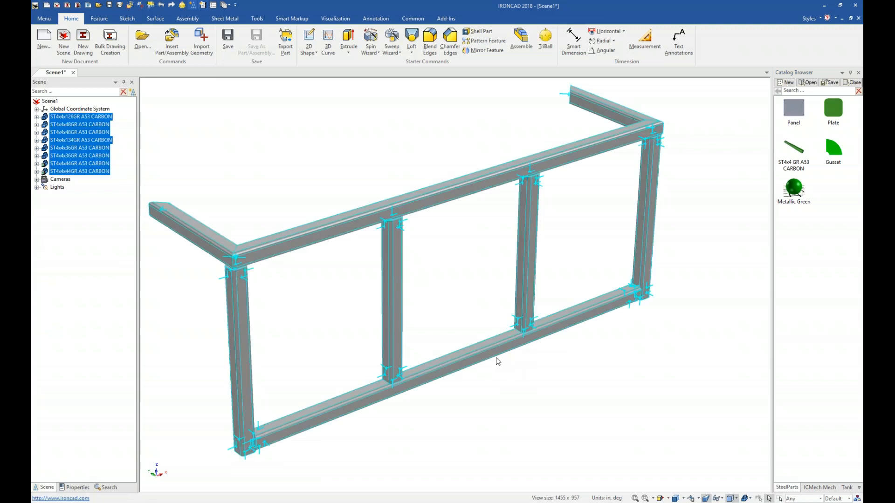
pyautogui.moveTo(498, 361); pyautogui.dragTo(484, 335, button='right')
# Step: Apply Metallic Green to all parts at the selected assembly level
pyautogui.moveTo(794, 196)
pyautogui.mouseDown()
pyautogui.moveTo(645, 174)
pyautogui.moveTo(529, 171)
pyautogui.mouseUp()
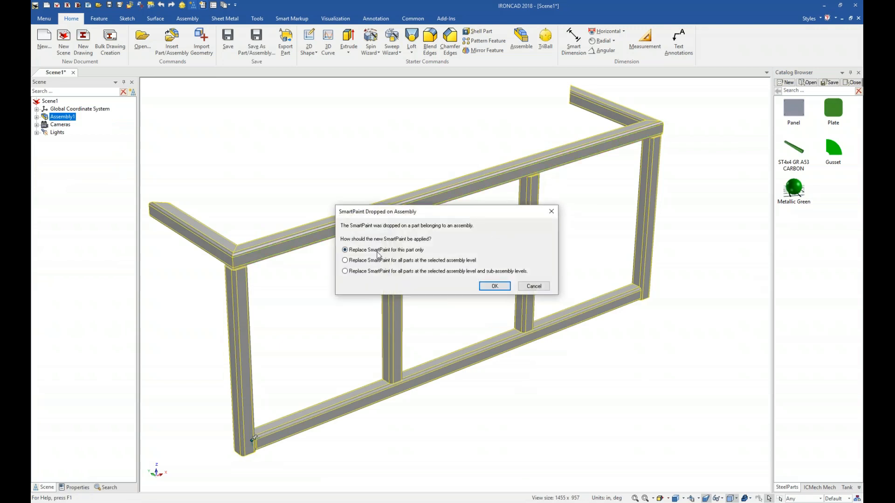
pyautogui.click(405, 261)
pyautogui.click(495, 286)
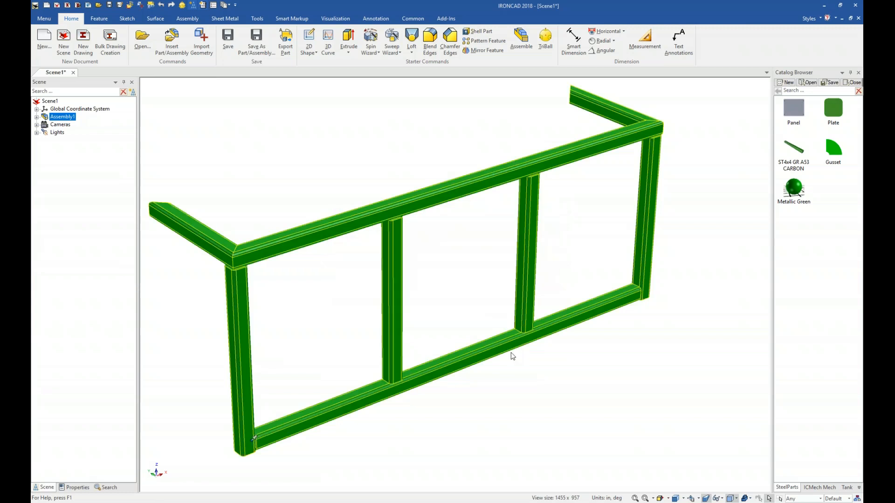
# Step: Disassemble the assembly back into individual tubes
pyautogui.rightClick(464, 347)
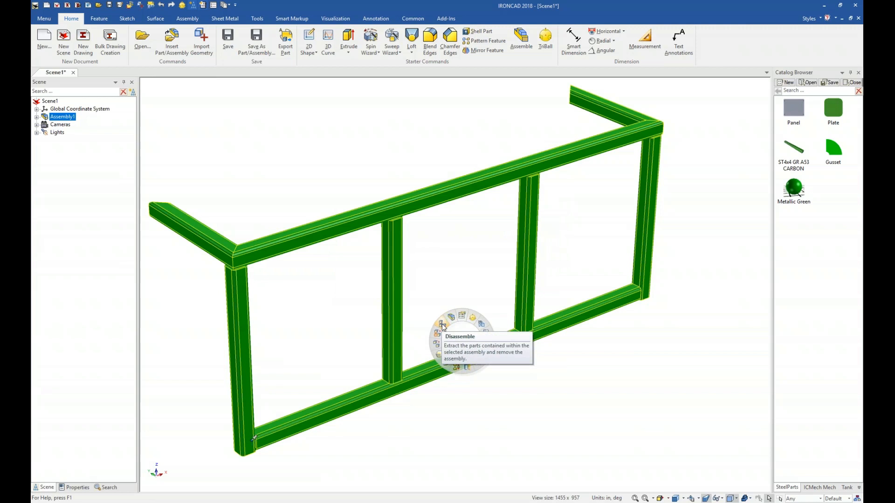
pyautogui.click(443, 326)
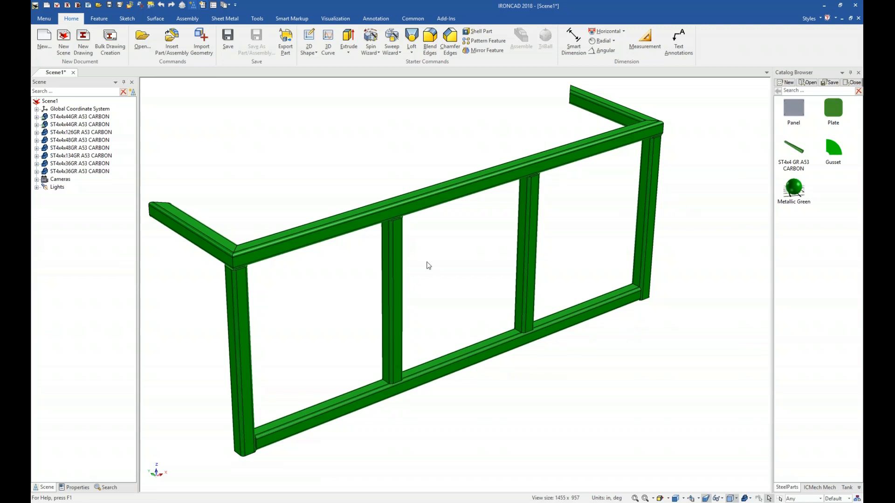
# Step: Insert an attachment point on the bottom tube near its left end
pyautogui.click(321, 422)
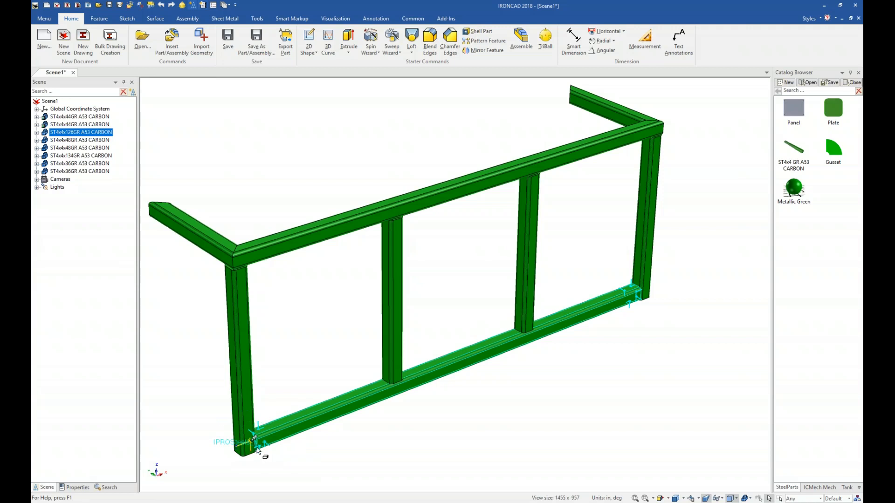
pyautogui.click(269, 440)
pyautogui.scroll(3, 348, 421)
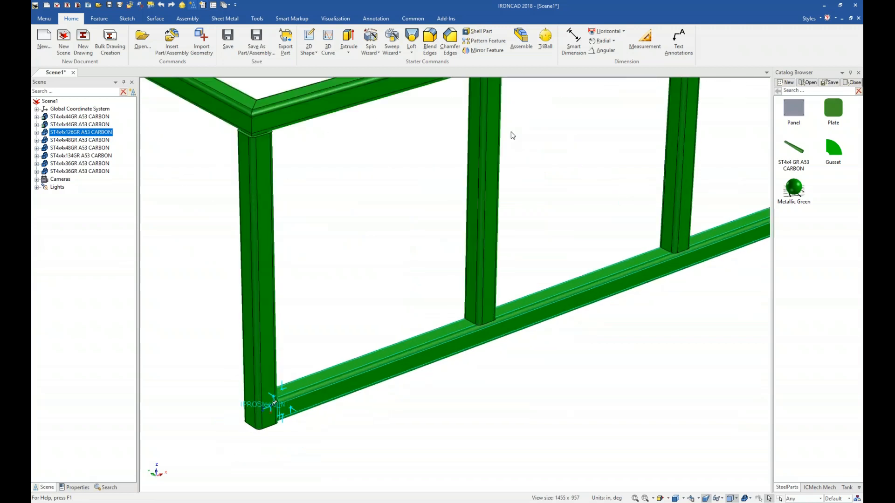
pyautogui.click(258, 19)
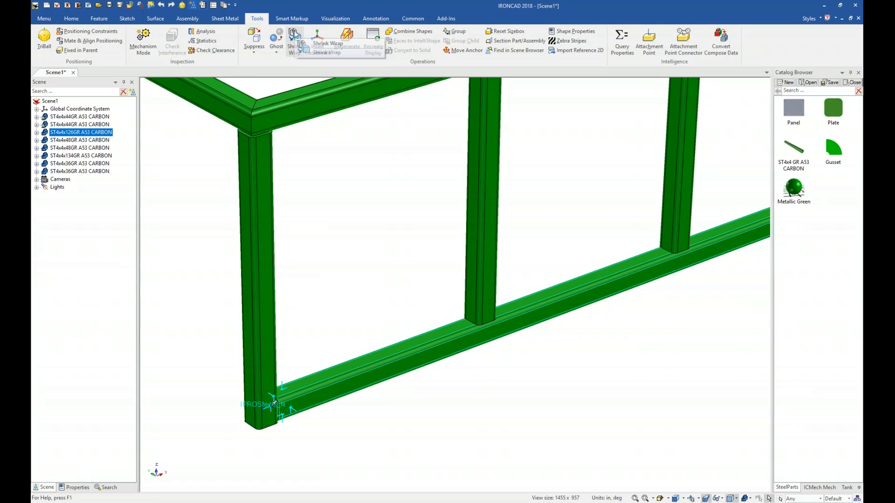
pyautogui.click(651, 51)
pyautogui.click(366, 381)
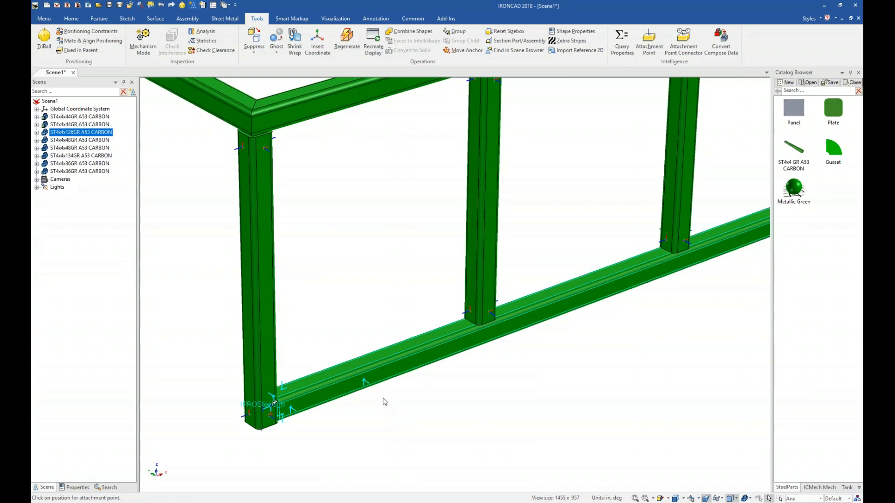
# Step: Name the new attachment point Panel and set its type to Neutral
pyautogui.rightClick(366, 381)
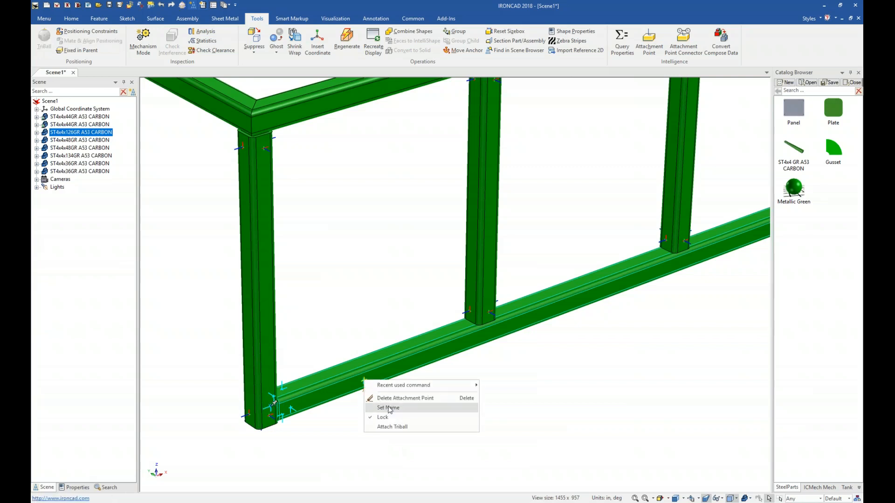
pyautogui.click(388, 407)
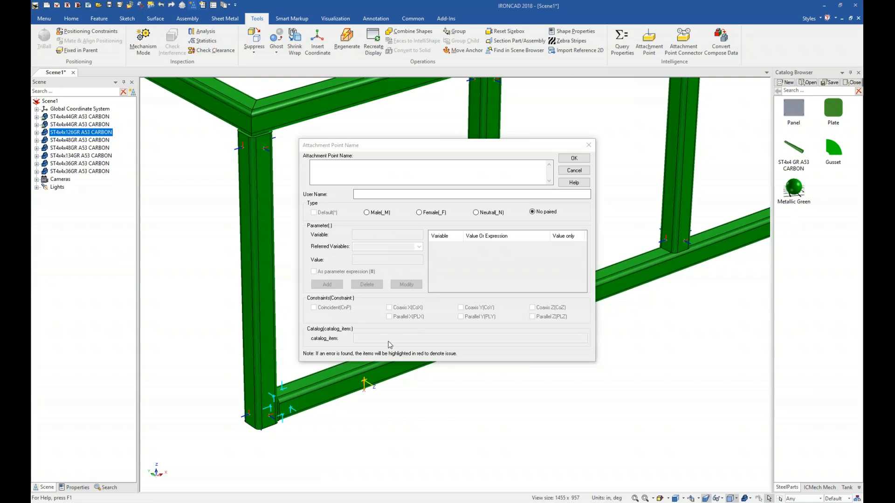
pyautogui.click(363, 194)
pyautogui.write('Panel')
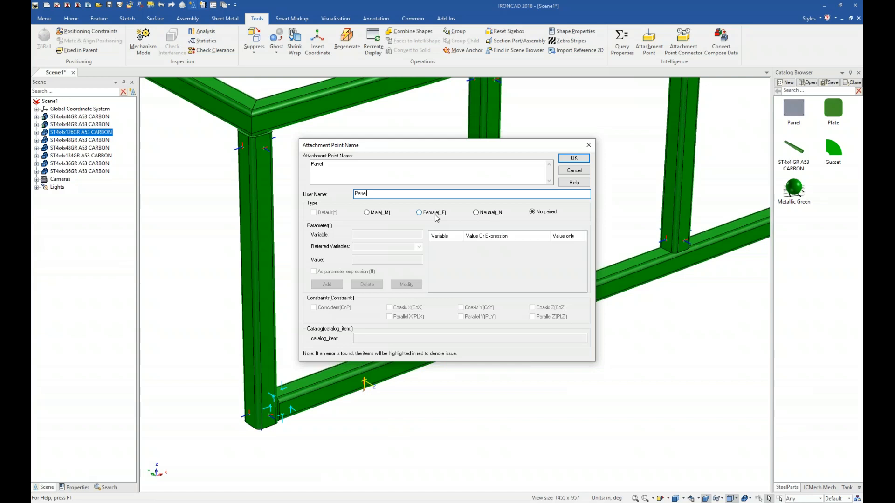
pyautogui.click(477, 214)
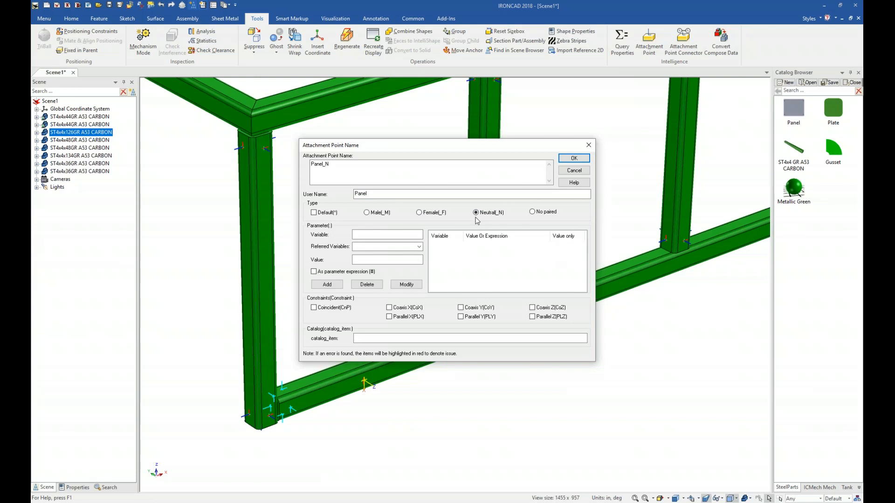
pyautogui.click(573, 159)
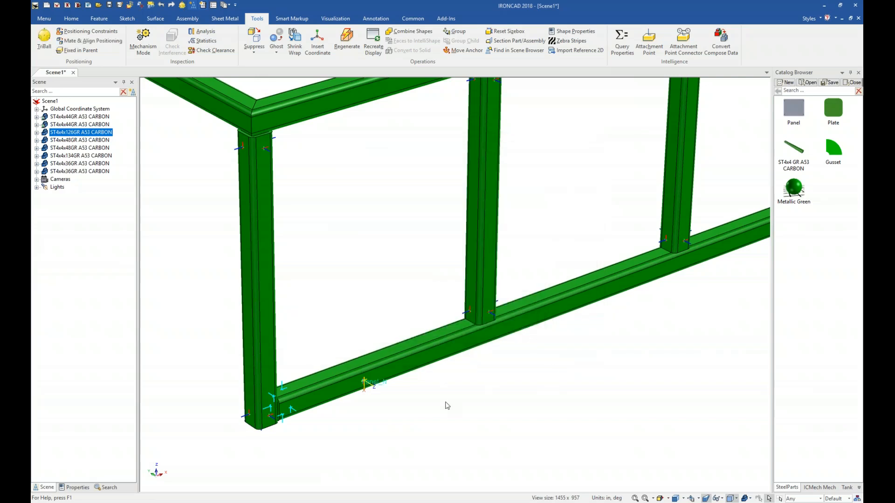
pyautogui.click(367, 385)
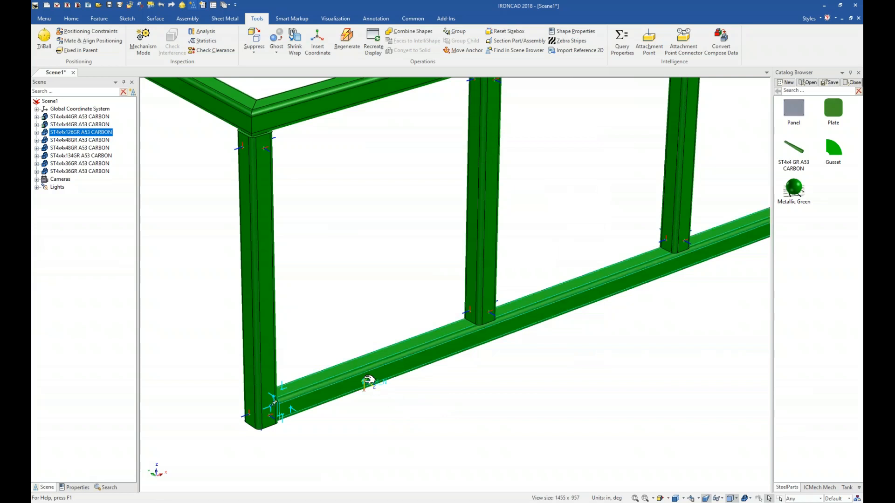
# Step: Reposition the Panel attachment point on the bottom tube with the TriBall, placing it between the tube's end face and a point
pyautogui.press('F10')
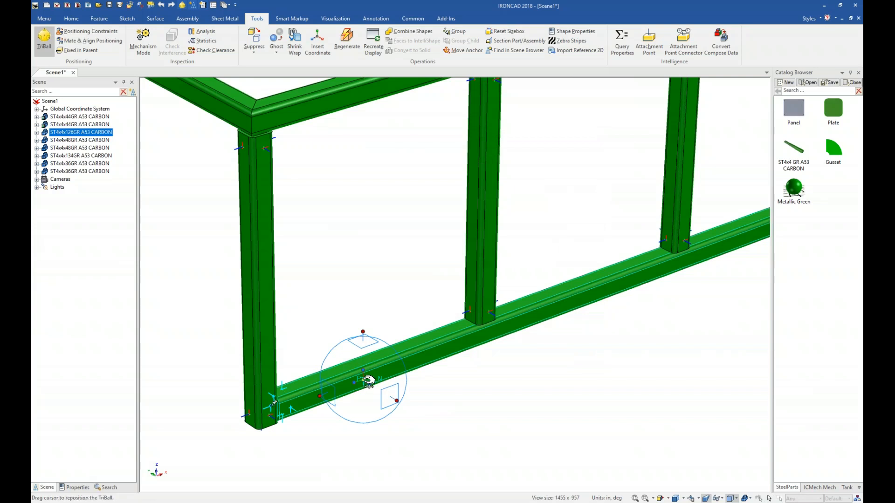
pyautogui.moveTo(346, 382); pyautogui.dragTo(274, 401)
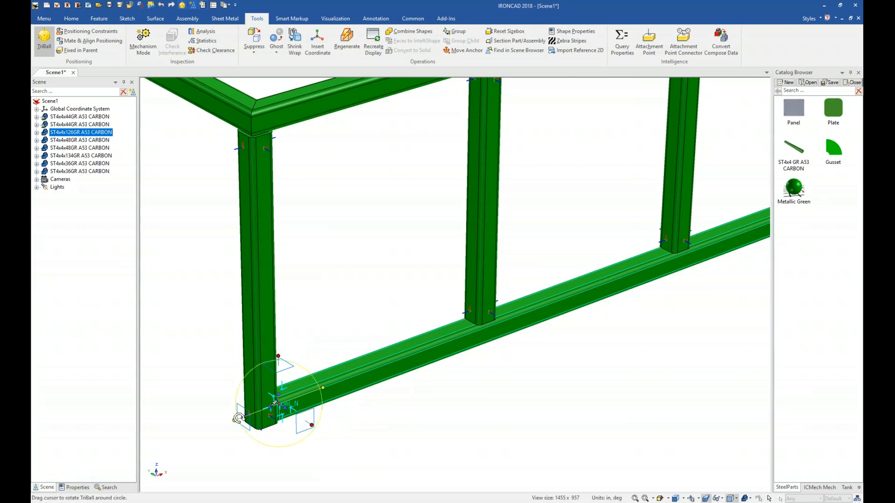
pyautogui.rightClick(275, 403)
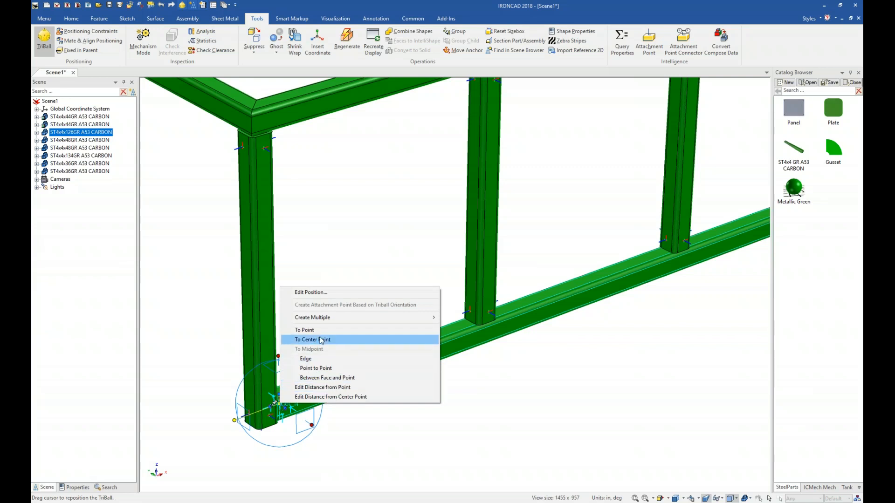
pyautogui.click(319, 378)
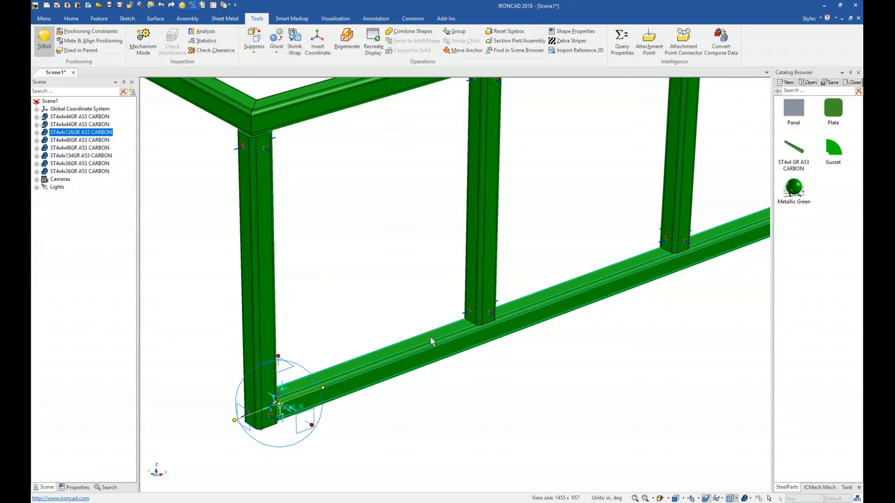
pyautogui.click(279, 406)
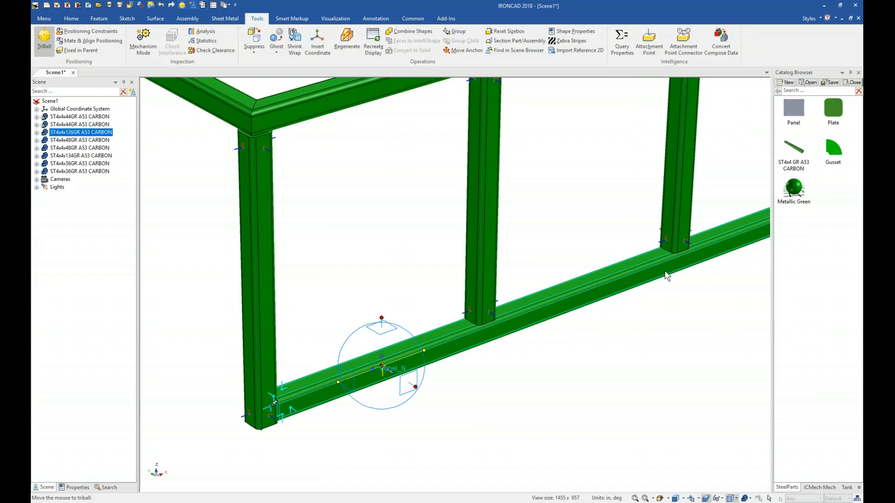
# Step: Copy the attachment point 2 times along the bottom tube using the TriBall
pyautogui.moveTo(721, 317); pyautogui.dragTo(460, 391, button='middle')
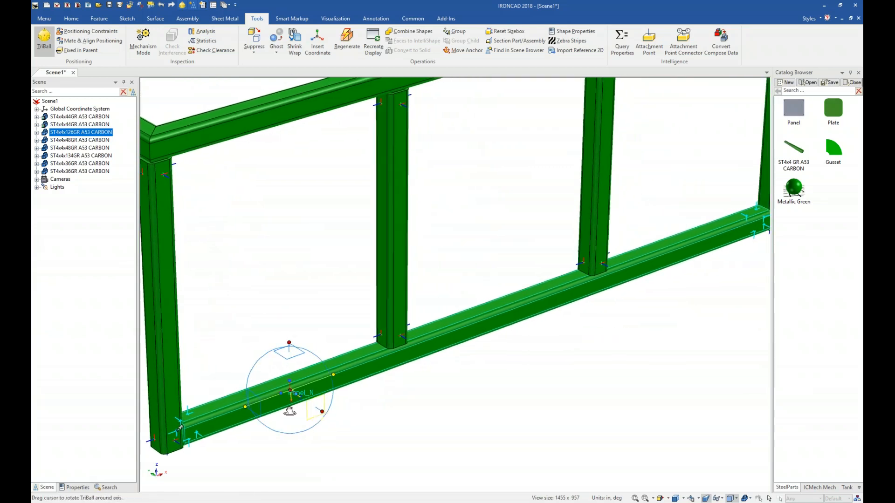
pyautogui.rightClick(295, 393)
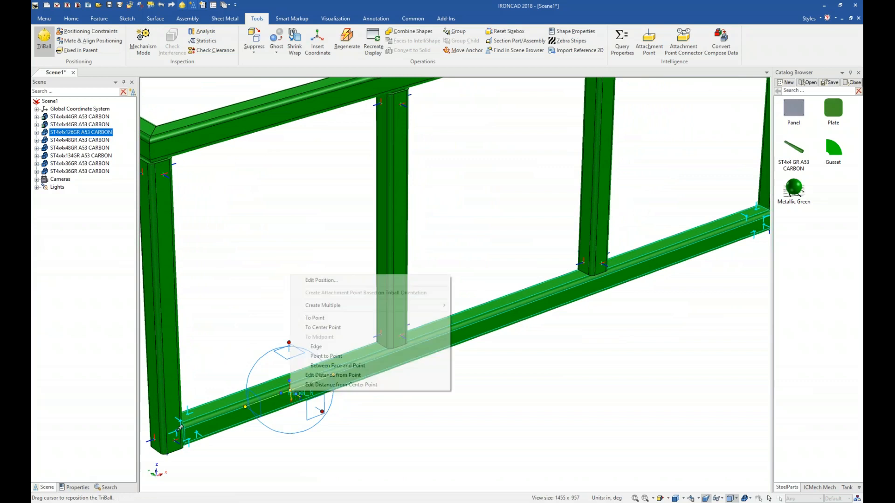
pyautogui.click(338, 357)
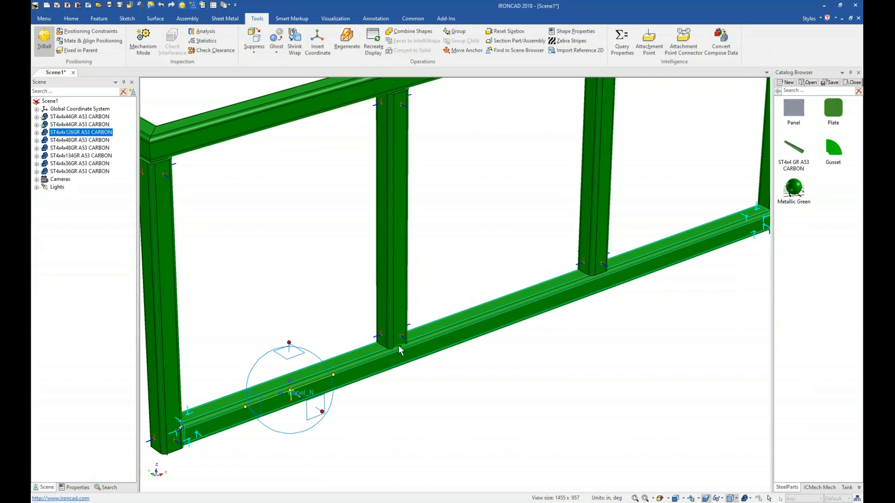
pyautogui.moveTo(398, 346); pyautogui.dragTo(399, 345, button='right')
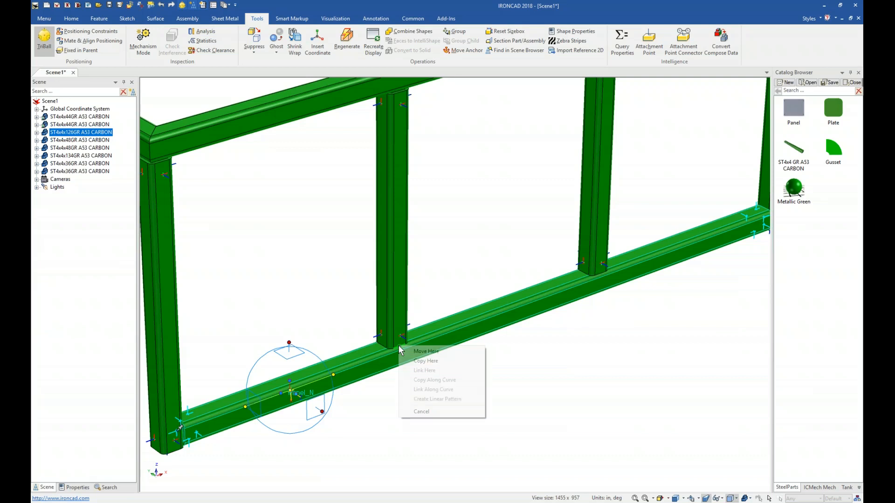
pyautogui.click(424, 362)
pyautogui.write('2')
pyautogui.press('Return')
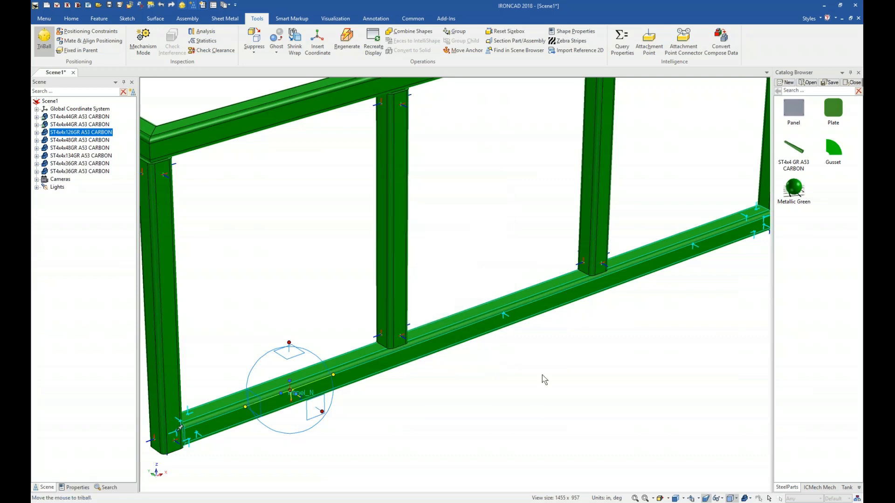
# Step: Close the TriBall and hide attachment points in the scene's display settings
pyautogui.press('F10')
pyautogui.click(503, 315)
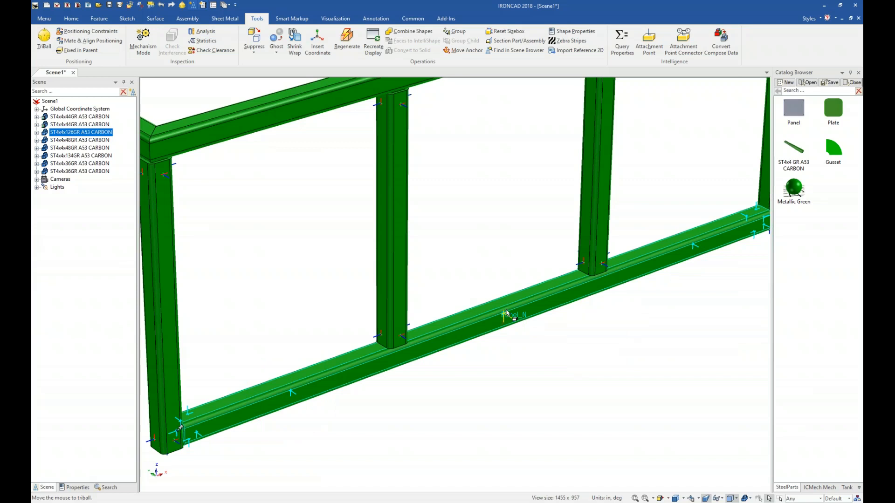
pyautogui.click(409, 408)
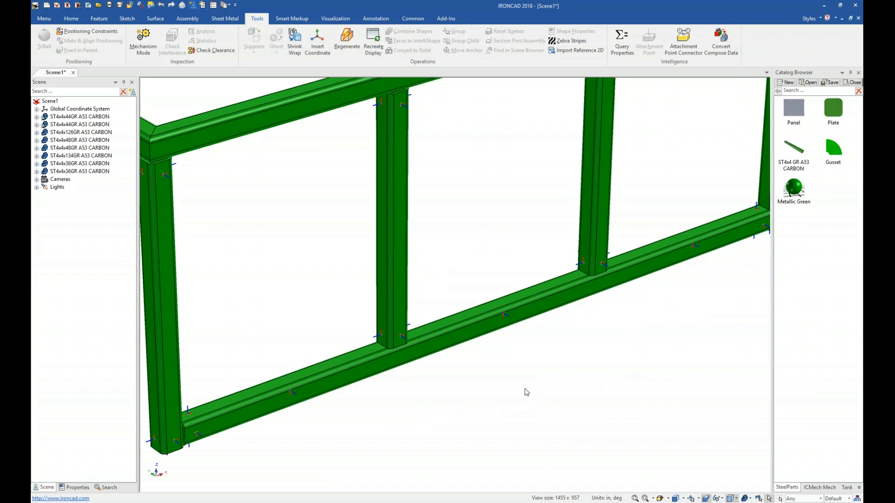
pyautogui.rightClick(542, 358)
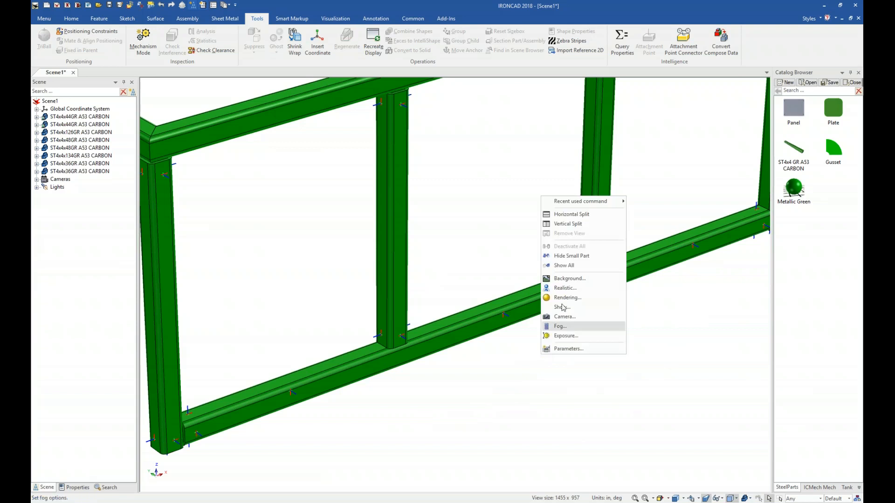
pyautogui.click(562, 308)
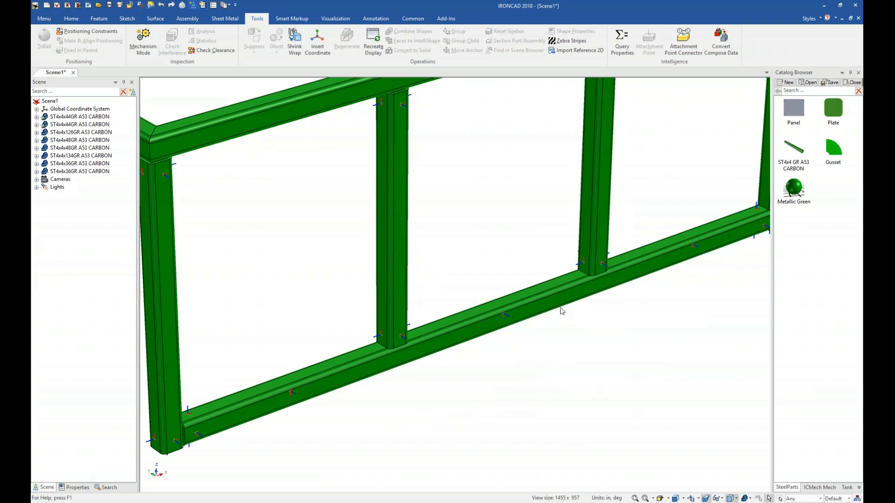
pyautogui.click(403, 186)
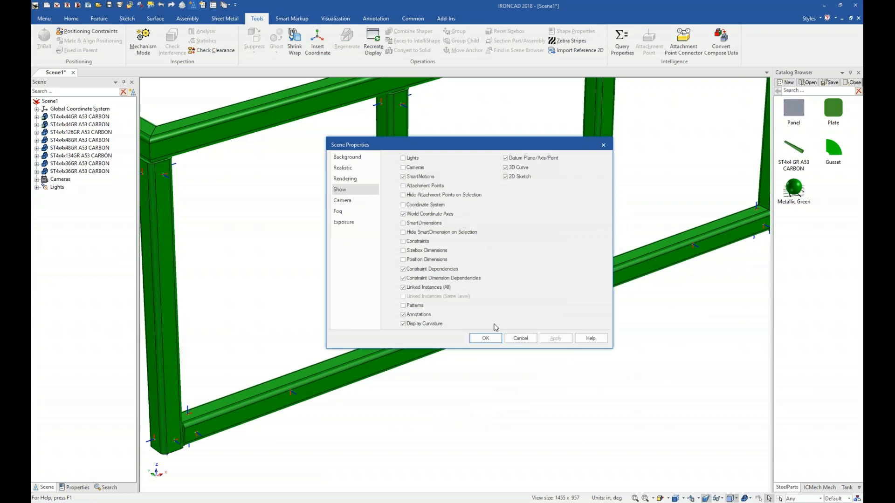
pyautogui.click(485, 338)
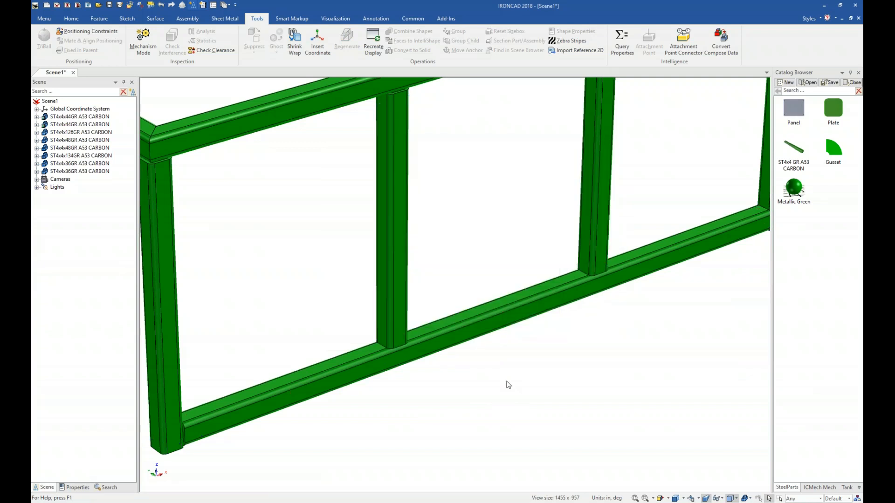
# Step: Drop the Panel part from the catalog onto three attachment points along the bottom tube
pyautogui.click(330, 375)
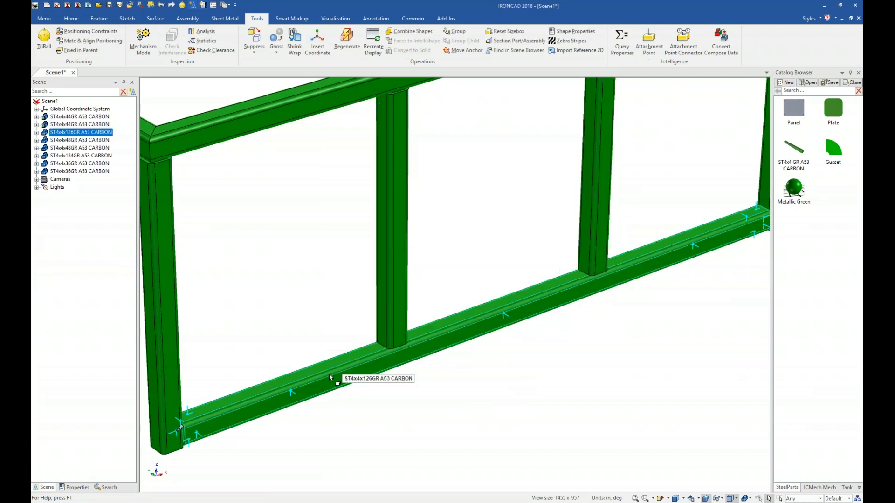
pyautogui.click(467, 428)
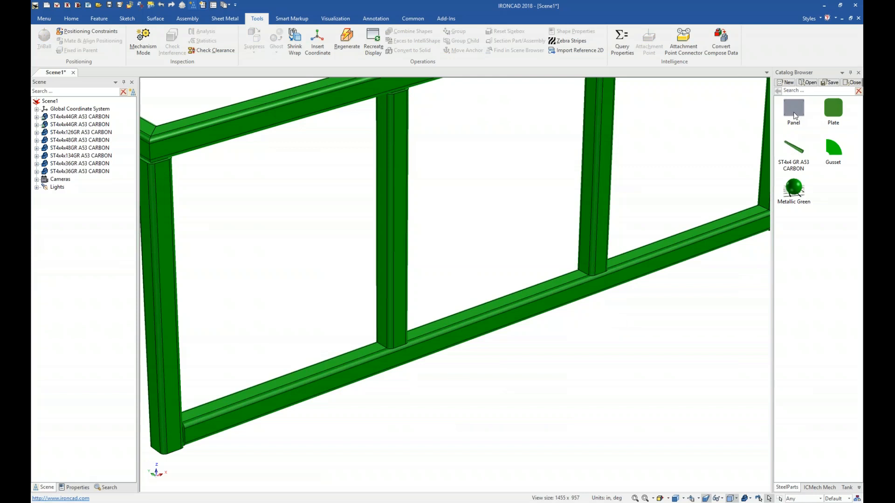
pyautogui.moveTo(793, 113); pyautogui.dragTo(289, 390)
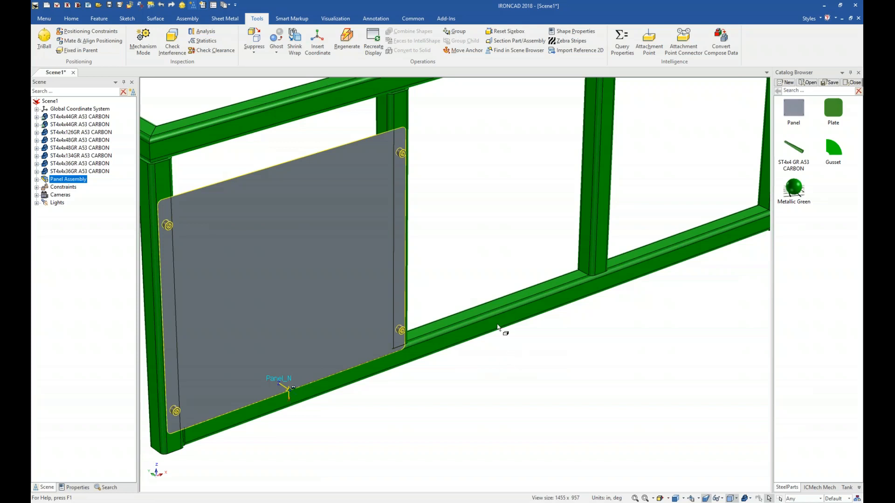
pyautogui.moveTo(794, 120); pyautogui.dragTo(579, 296)
pyautogui.moveTo(797, 113); pyautogui.dragTo(691, 243)
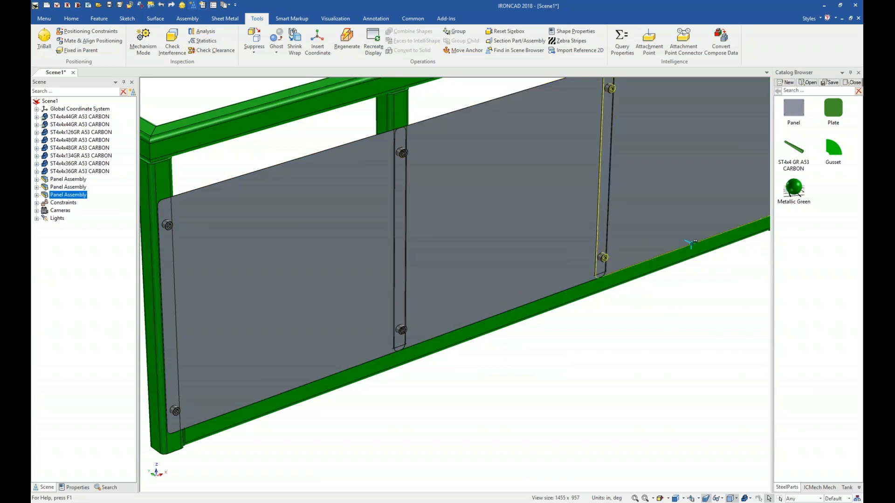
# Step: Select all three panels and stretch their width to about 40.833 in
pyautogui.scroll(-2, 590, 346)
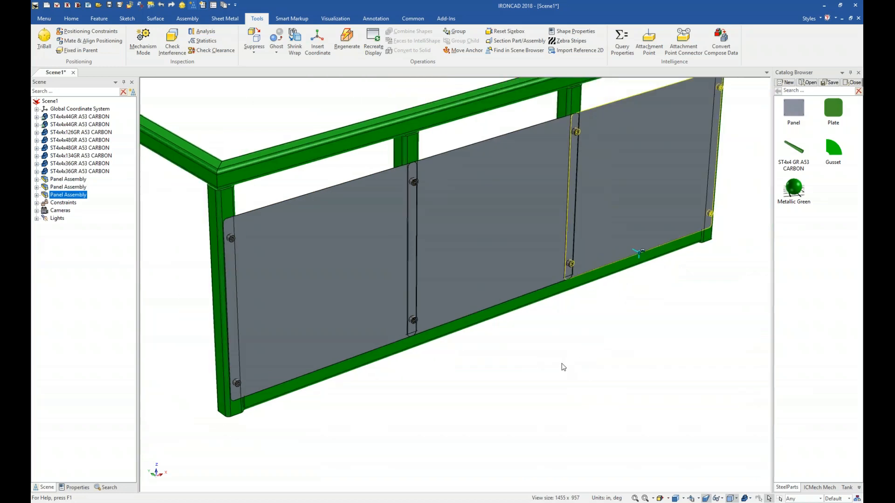
pyautogui.keyDown('shift'); pyautogui.moveTo(547, 366); pyautogui.dragTo(534, 377, button='middle'); pyautogui.keyUp('shift')
pyautogui.click(595, 213)
pyautogui.click(594, 211)
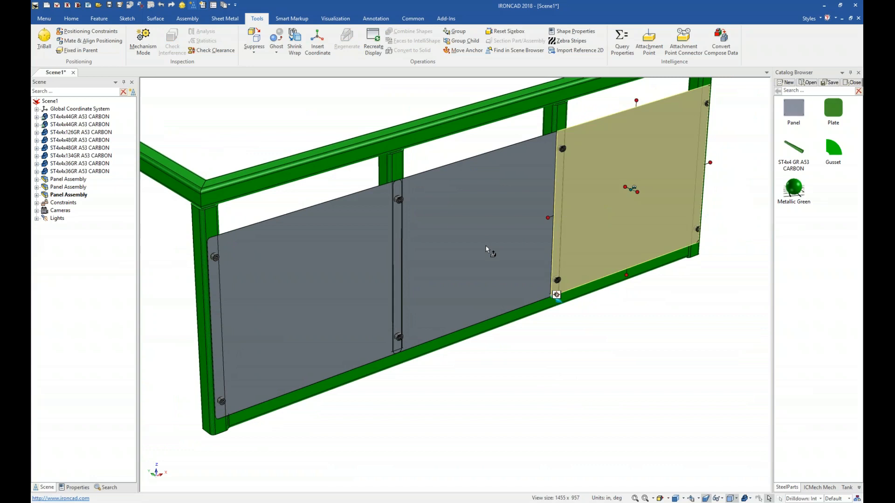
pyautogui.keyDown('shift'); pyautogui.click(448, 257); pyautogui.keyUp('shift')
pyautogui.keyDown('shift'); pyautogui.click(303, 294); pyautogui.keyUp('shift')
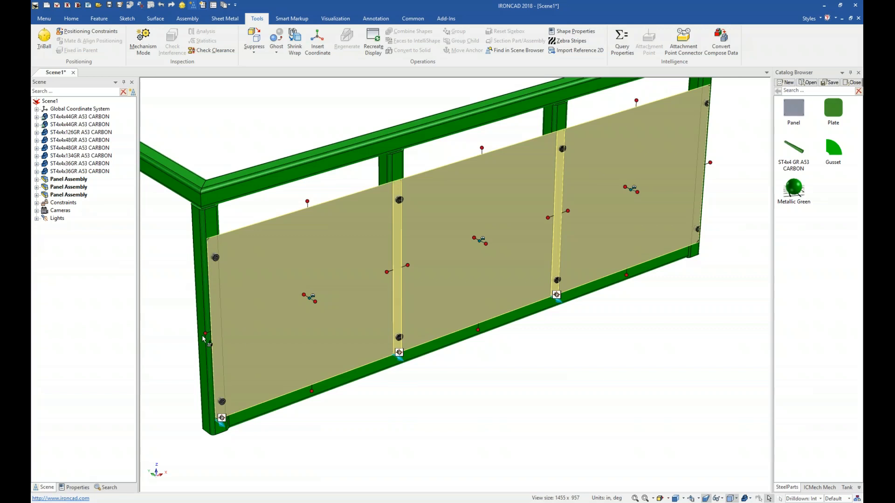
pyautogui.moveTo(209, 331)
pyautogui.mouseDown()
pyautogui.moveTo(227, 327)
pyautogui.moveTo(222, 221)
pyautogui.moveTo(216, 228)
pyautogui.moveTo(245, 320)
pyautogui.moveTo(221, 322)
pyautogui.mouseUp()
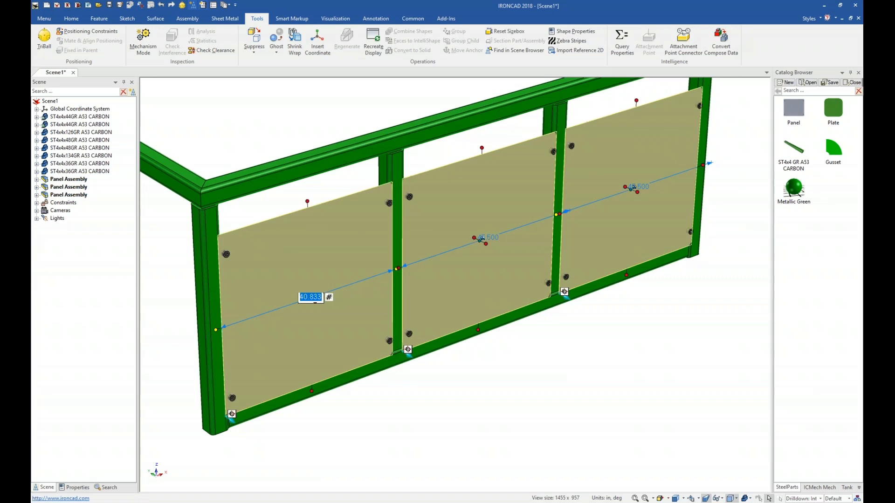
# Step: Stretch the three panels' height to about 45.5 in
pyautogui.click(309, 202)
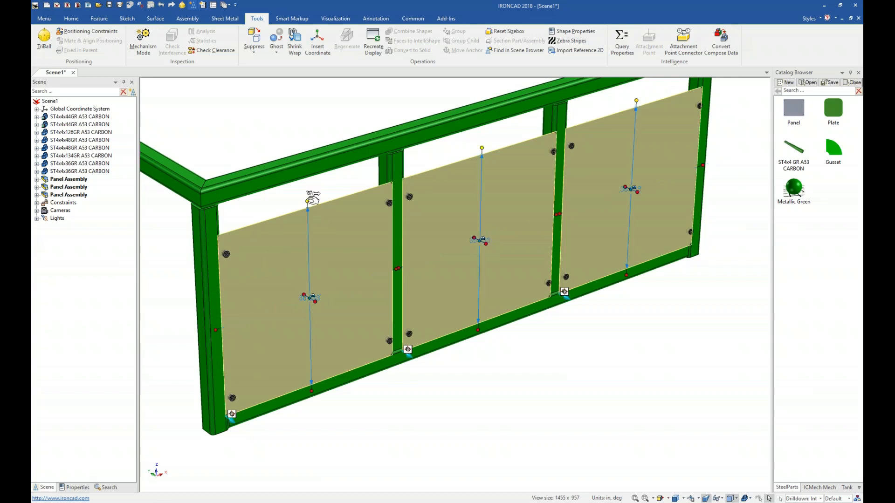
pyautogui.moveTo(308, 201); pyautogui.dragTo(306, 169)
pyautogui.click(312, 282)
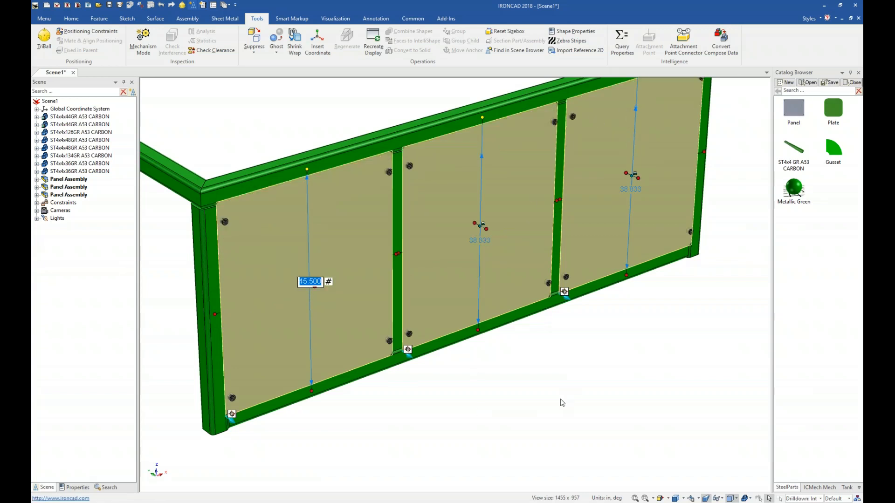
pyautogui.click(559, 373)
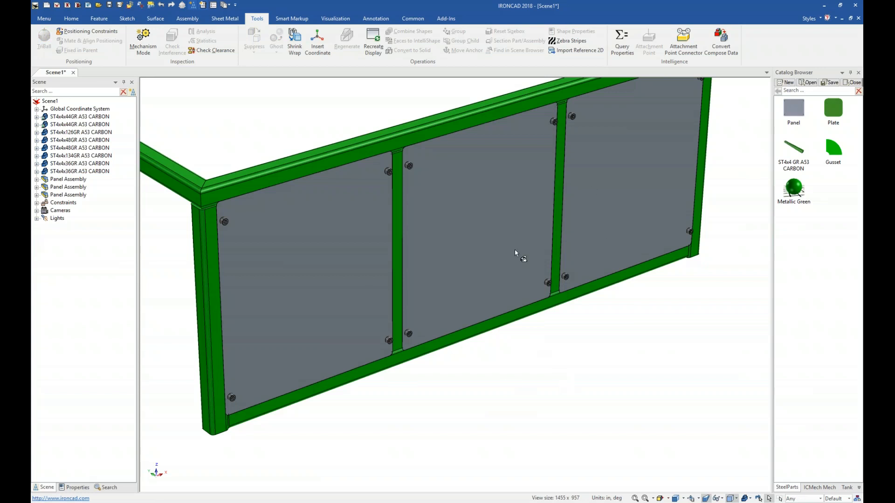
# Step: Select the front frame tubes and panels, excluding the two side tubes, and mirror-copy them with the TriBall to form the back side
pyautogui.scroll(-2, 395, 379)
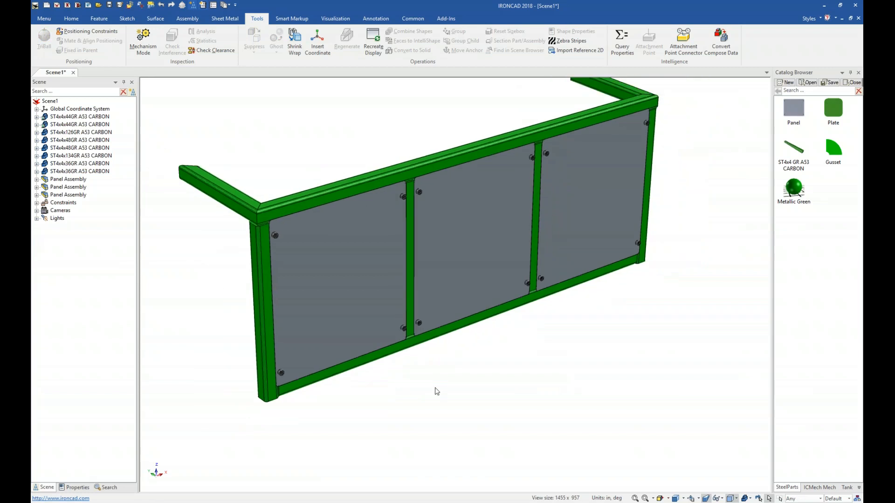
pyautogui.moveTo(532, 363)
pyautogui.keyDown('shift'); pyautogui.mouseDown(button='middle')
pyautogui.moveTo(540, 382)
pyautogui.moveTo(558, 387)
pyautogui.moveTo(537, 393)
pyautogui.moveTo(547, 410)
pyautogui.moveTo(525, 372)
pyautogui.mouseUp(button='middle'); pyautogui.keyUp('shift')
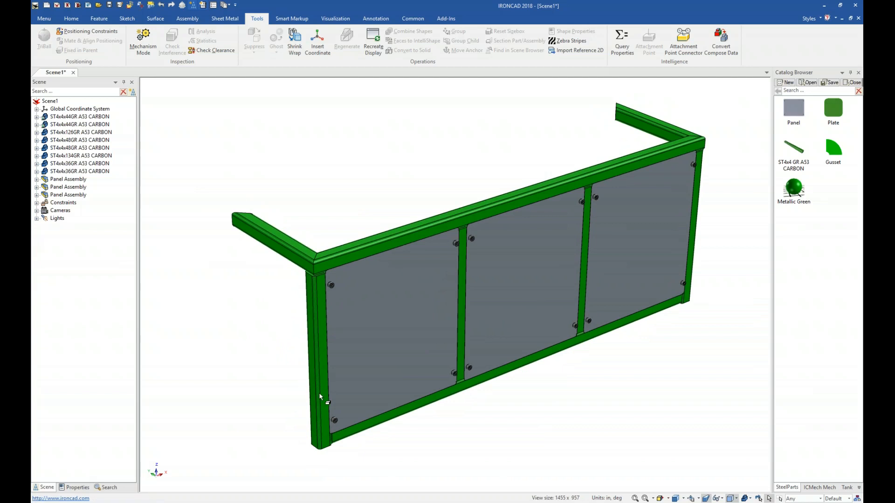
pyautogui.hotkey('ctrl', 'a')
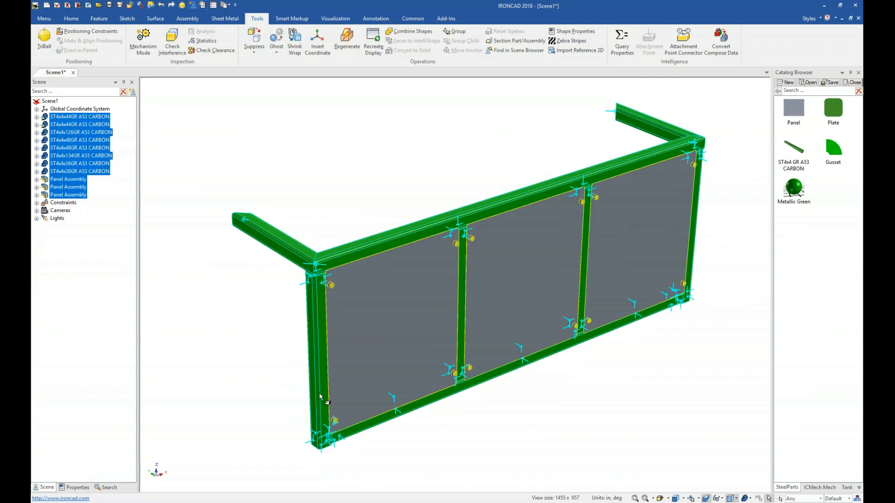
pyautogui.keyDown('shift'); pyautogui.click(286, 247); pyautogui.keyUp('shift')
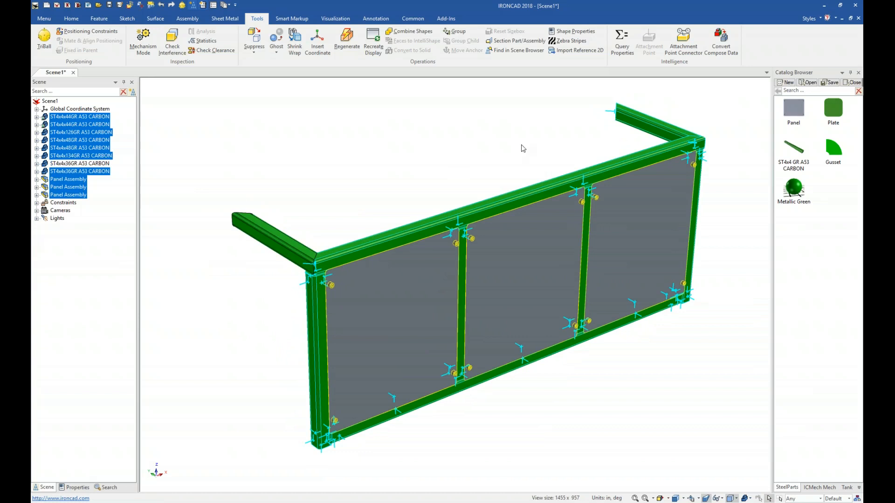
pyautogui.keyDown('shift'); pyautogui.click(659, 133); pyautogui.keyUp('shift')
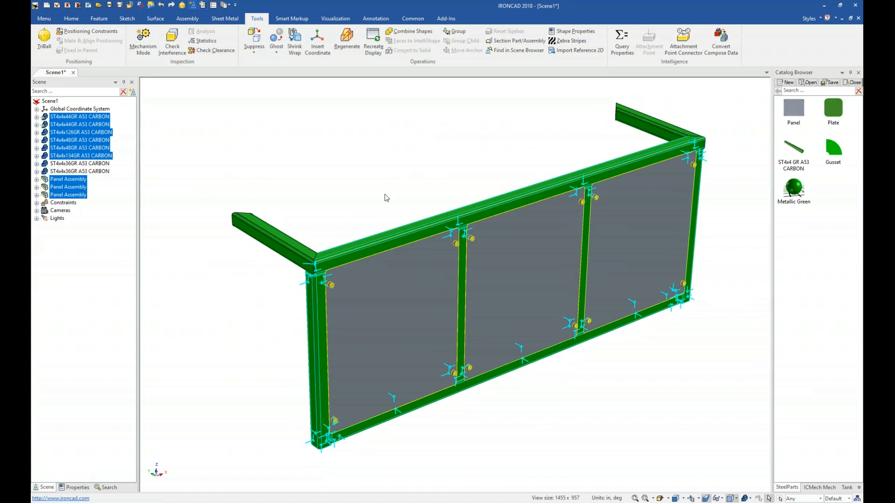
pyautogui.press('F10')
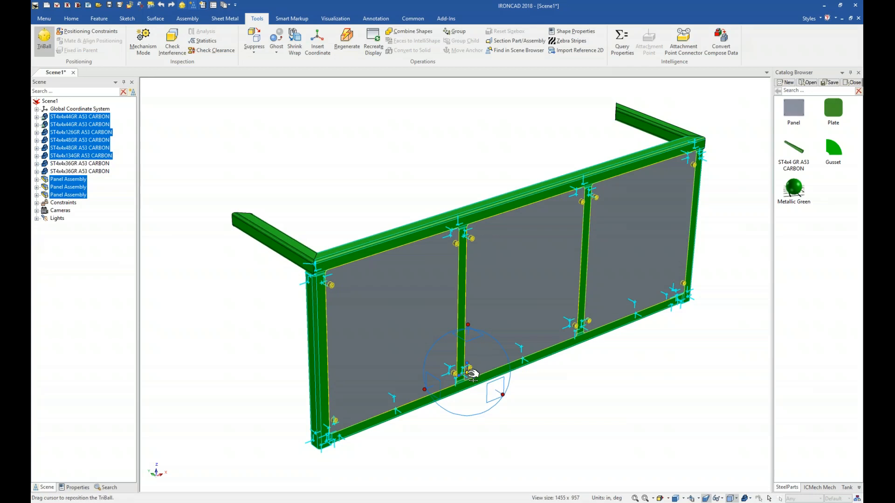
pyautogui.press('space')
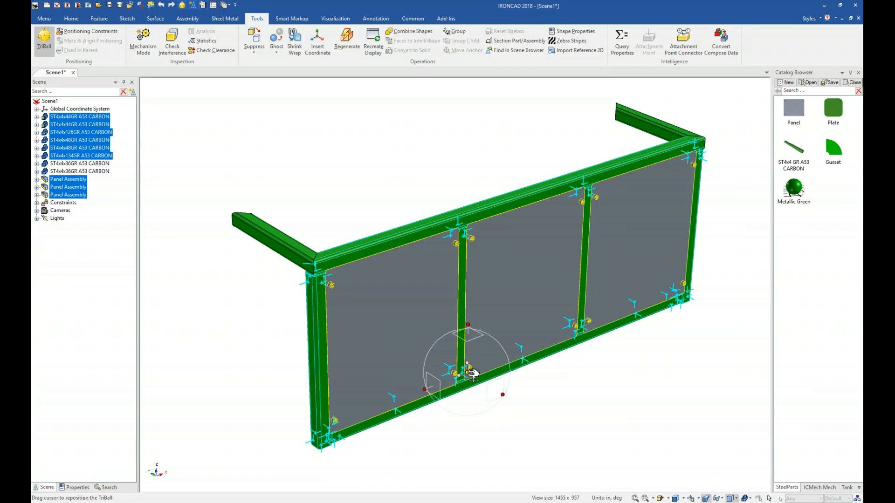
pyautogui.moveTo(472, 373); pyautogui.dragTo(277, 241)
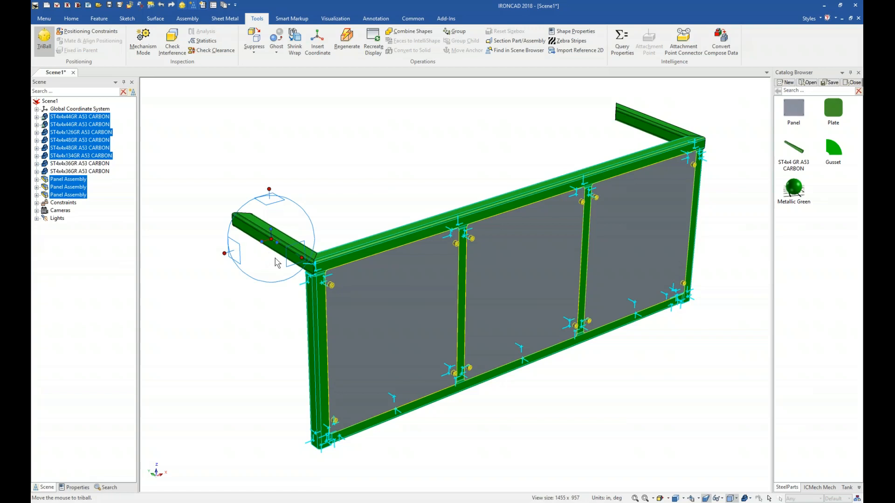
pyautogui.rightClick(280, 242)
pyautogui.moveTo(313, 369)
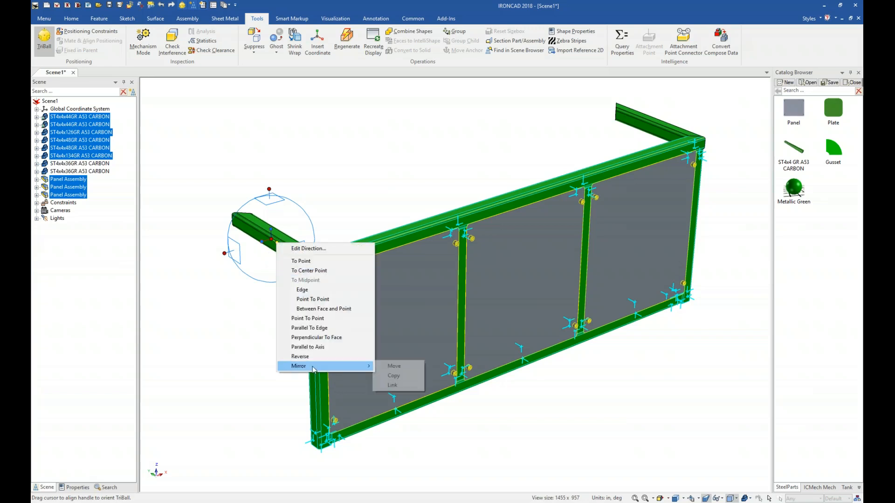
pyautogui.click(399, 386)
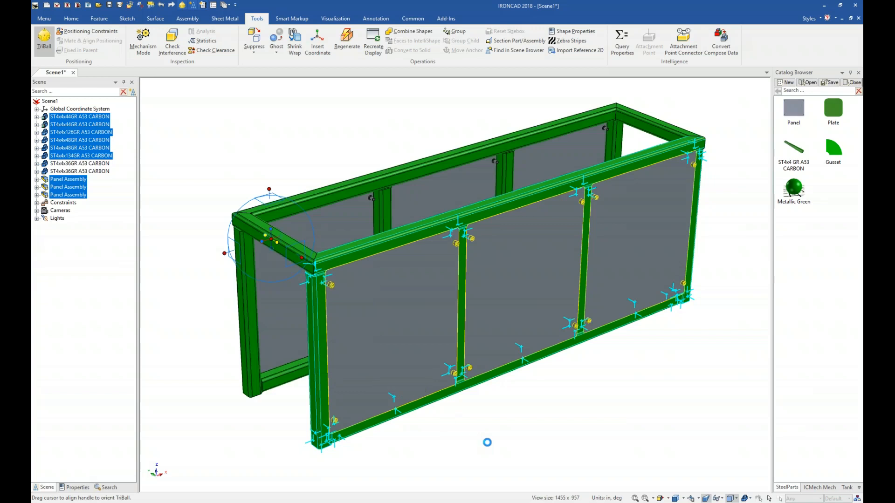
pyautogui.click(495, 433)
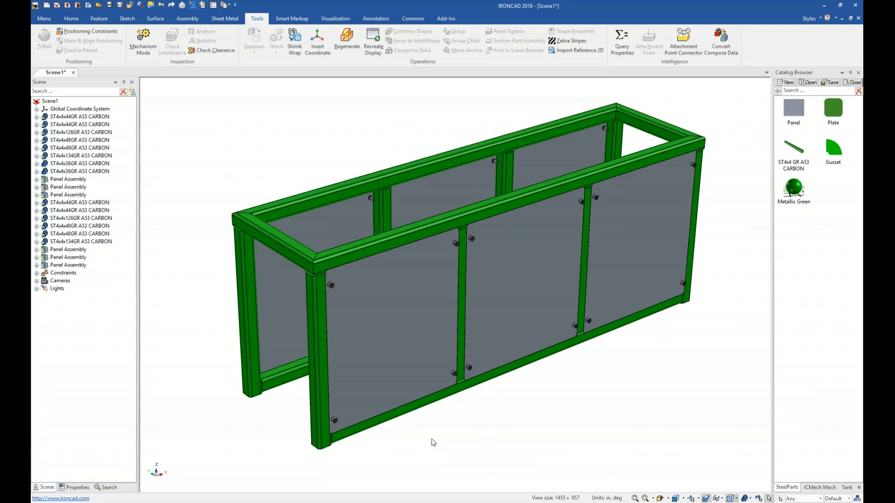
# Step: Drop an ST4x4 GR A53 CARBON tube onto the bottom attachment point of the front corner post, keeping the 4x4 variation
pyautogui.keyDown('shift'); pyautogui.moveTo(427, 442); pyautogui.dragTo(471, 383, button='middle'); pyautogui.keyUp('shift')
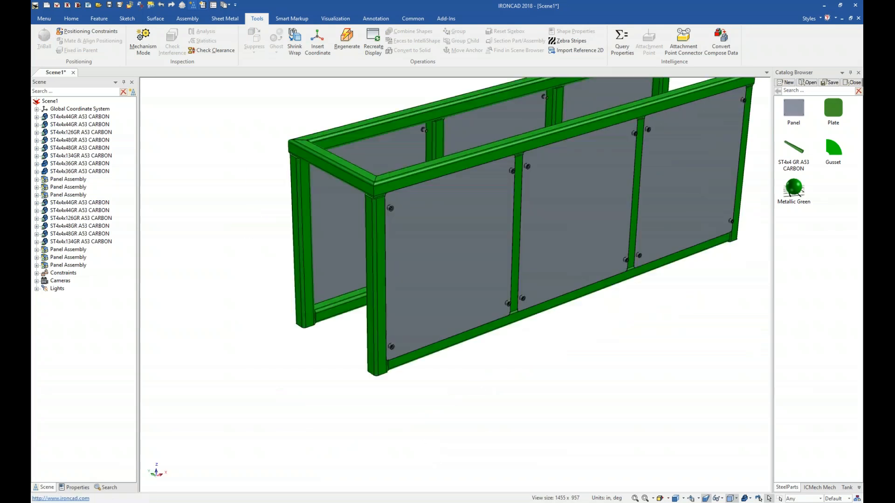
pyautogui.click(377, 368)
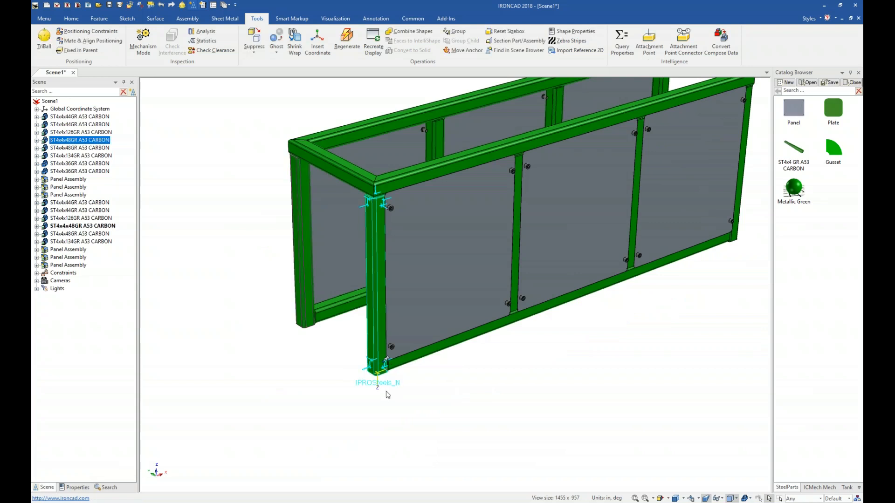
pyautogui.click(434, 404)
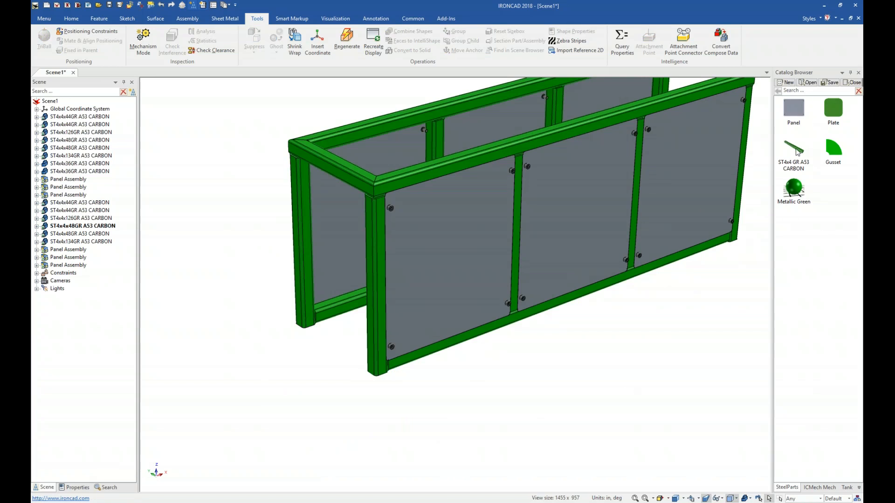
pyautogui.moveTo(796, 151); pyautogui.dragTo(379, 374)
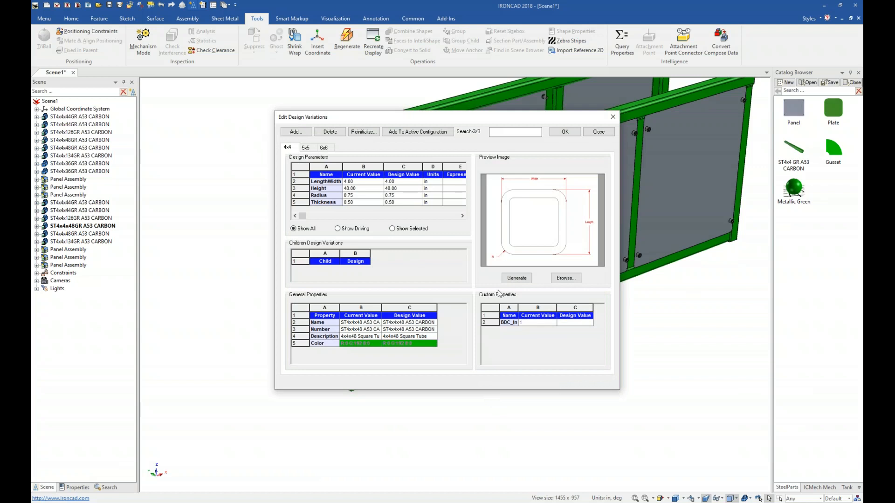
pyautogui.click(325, 148)
pyautogui.click(309, 148)
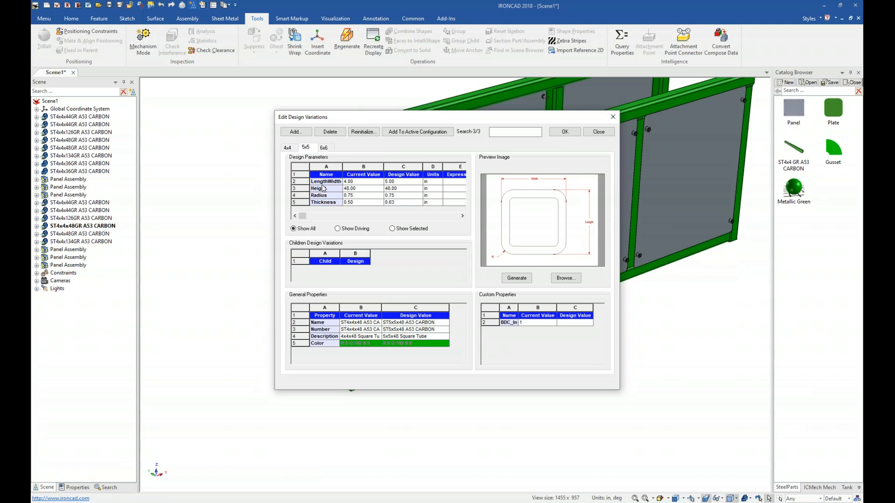
pyautogui.click(292, 148)
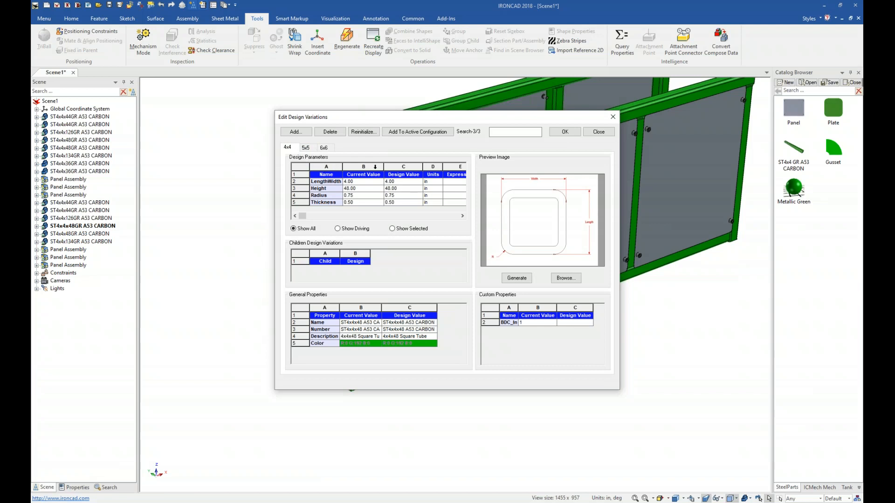
pyautogui.click(566, 132)
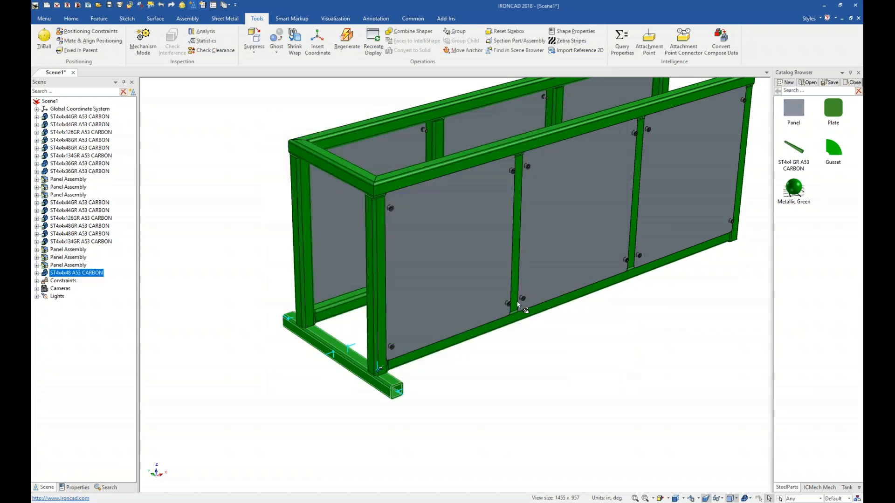
# Step: Switch the dropped base tube to the 6x6 design variation, then delete it
pyautogui.click(398, 392)
pyautogui.scroll(2, 373, 403)
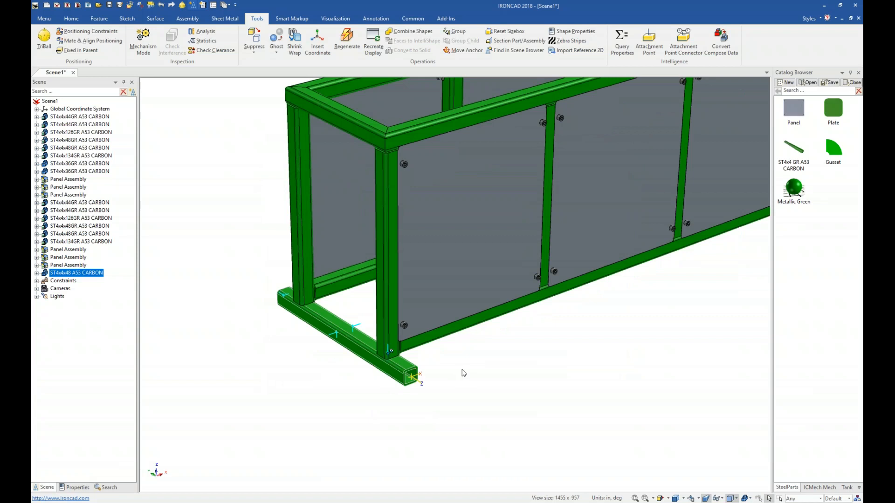
pyautogui.click(392, 297)
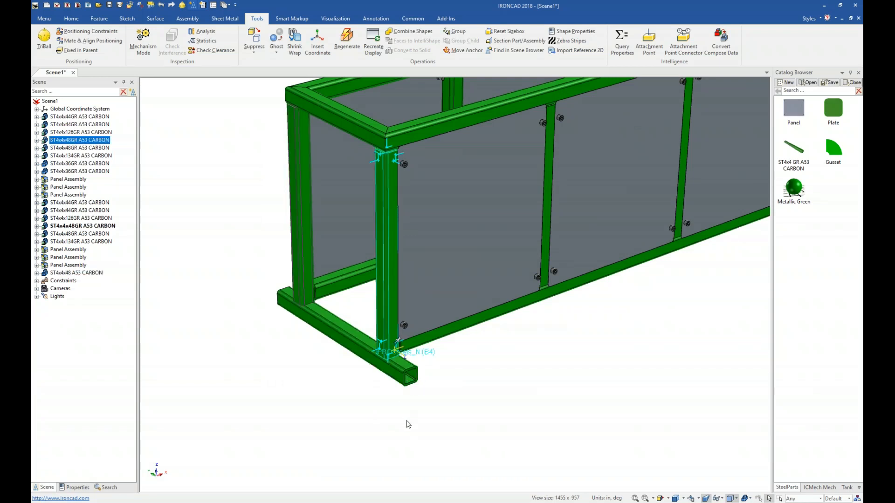
pyautogui.click(397, 376)
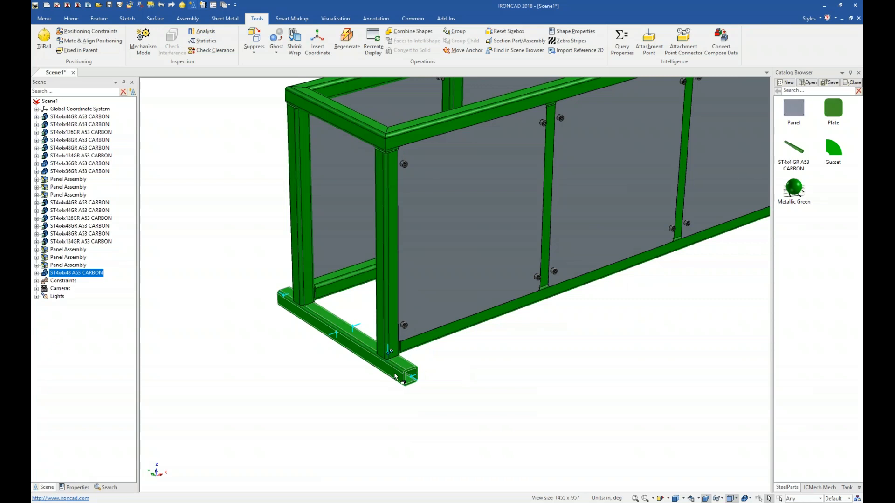
pyautogui.rightClick(395, 377)
pyautogui.moveTo(485, 367)
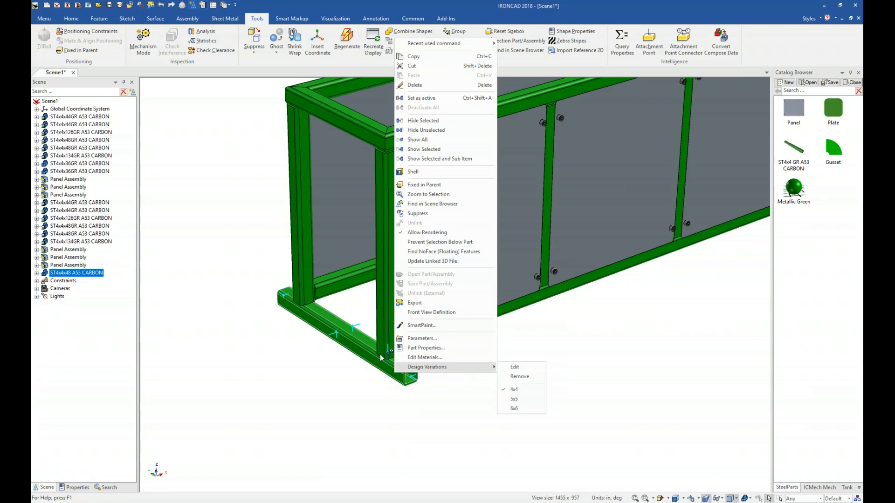
pyautogui.click(523, 414)
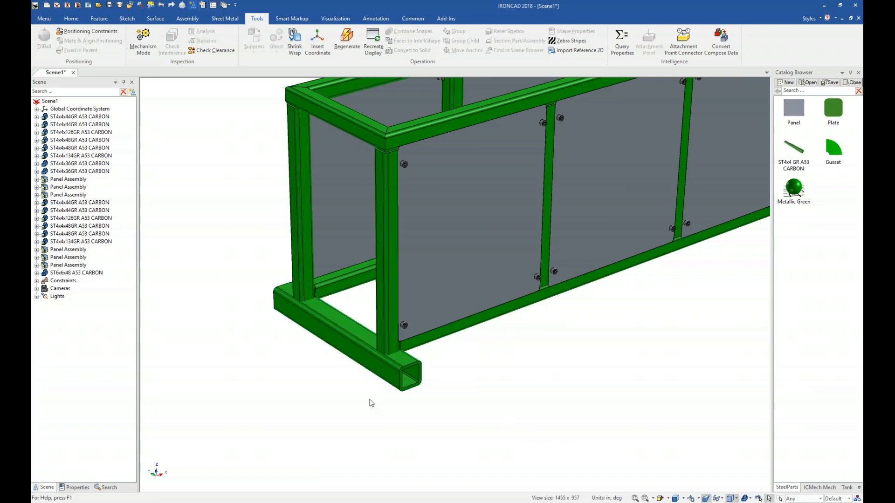
pyautogui.click(382, 373)
pyautogui.press('Delete')
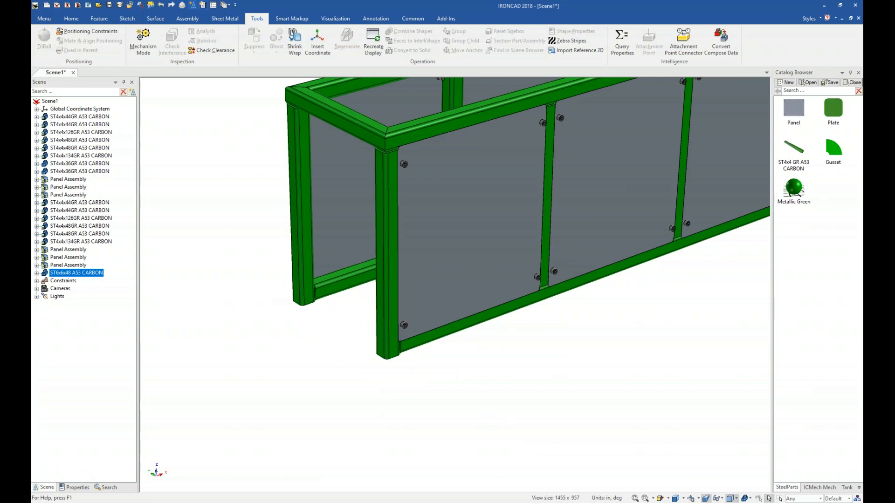
# Step: Add a Coincident constraint to the attachment point at the bottom of the front corner post
pyautogui.click(388, 361)
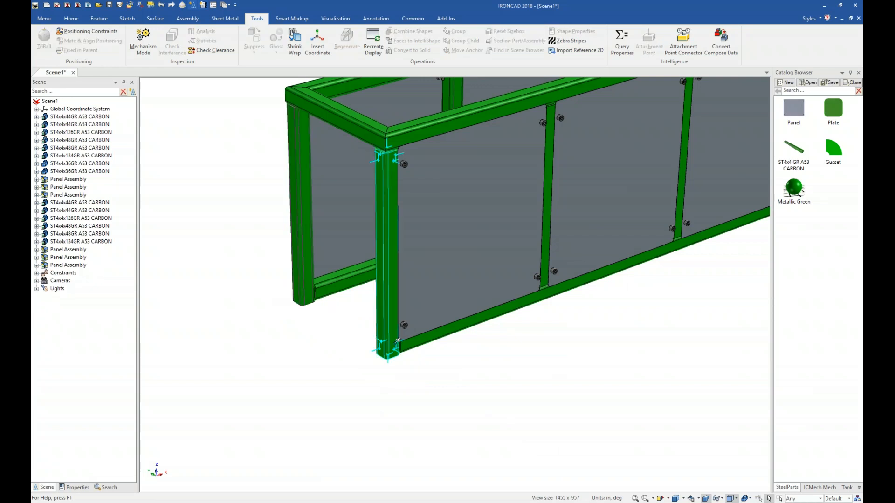
pyautogui.rightClick(388, 356)
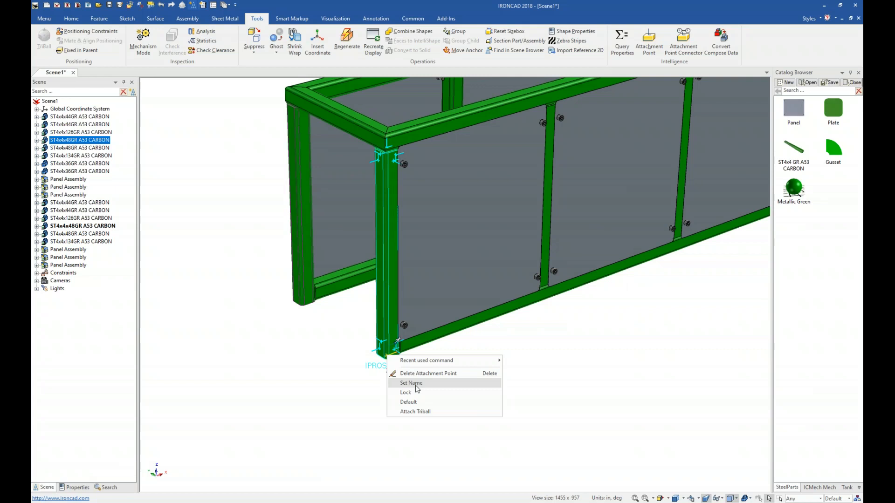
pyautogui.click(416, 385)
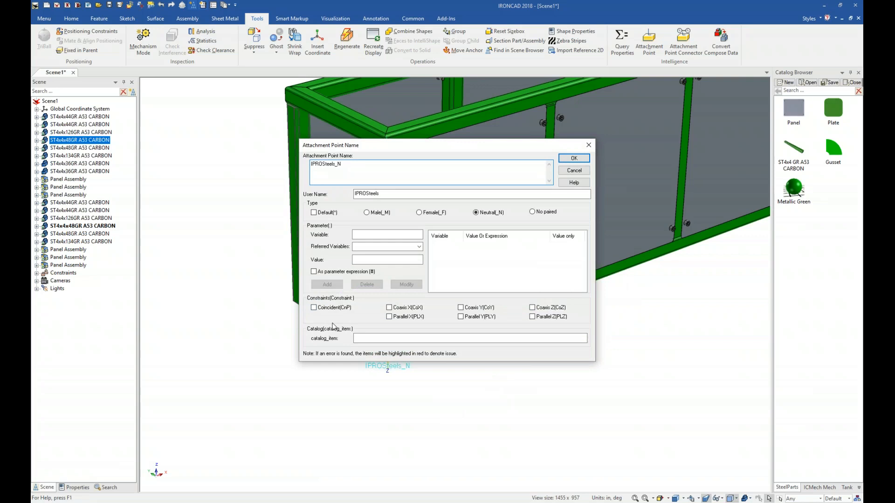
pyautogui.click(313, 308)
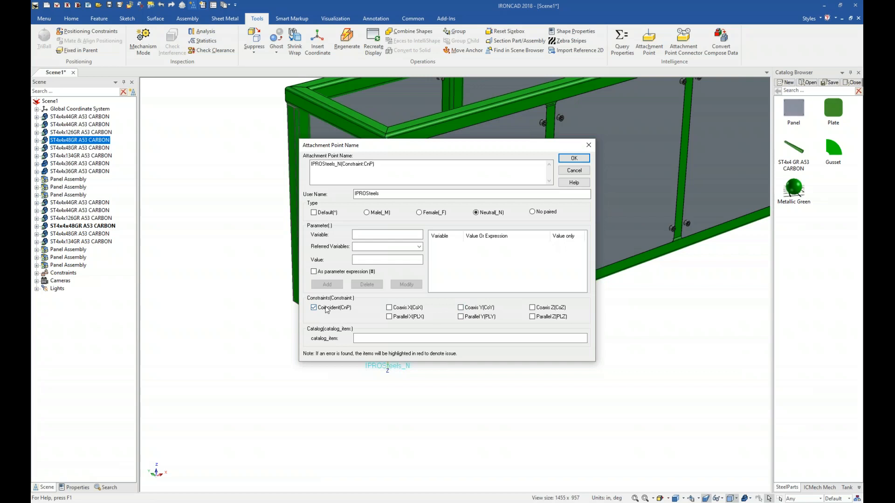
pyautogui.click(574, 160)
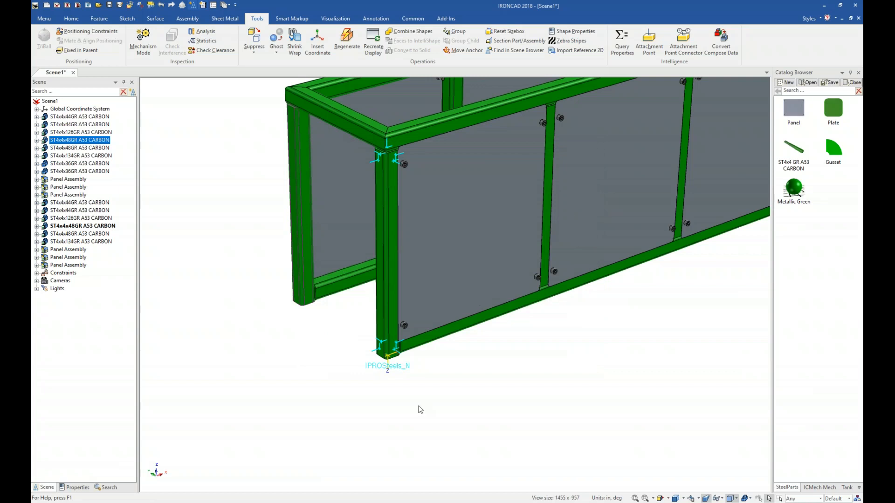
# Step: Drop another ST4x4 GR A53 CARBON base tube onto the front corner post's bottom attachment point, accepting the 4x4 variation
pyautogui.click(396, 361)
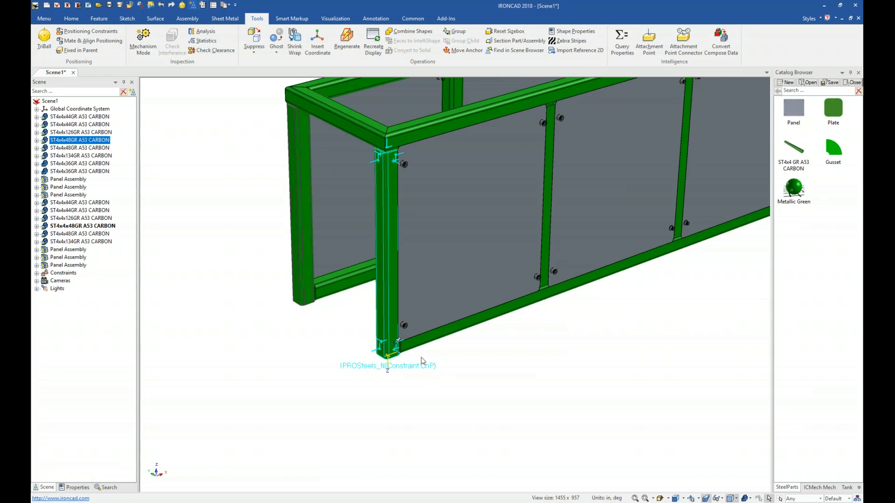
pyautogui.click(403, 390)
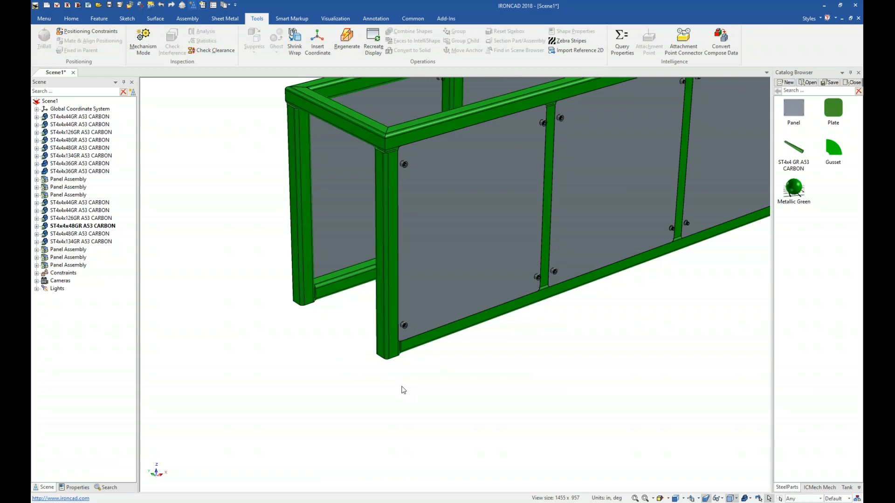
pyautogui.moveTo(800, 150); pyautogui.dragTo(443, 380)
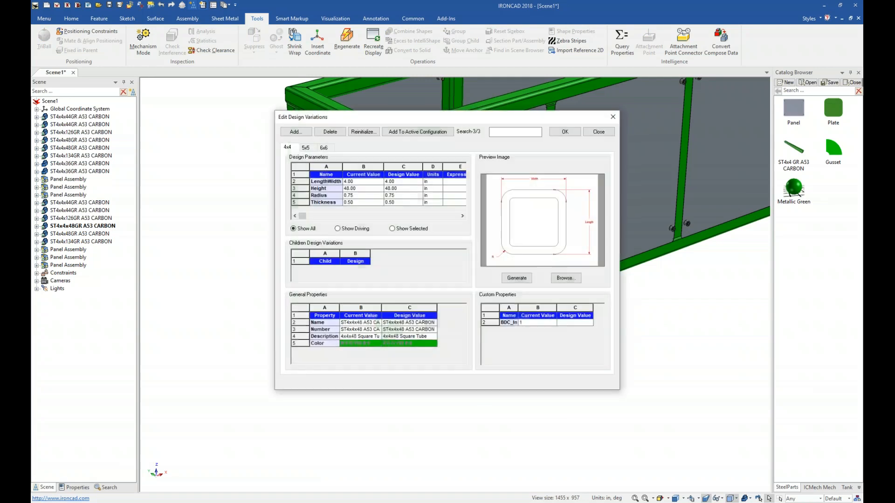
pyautogui.click(565, 133)
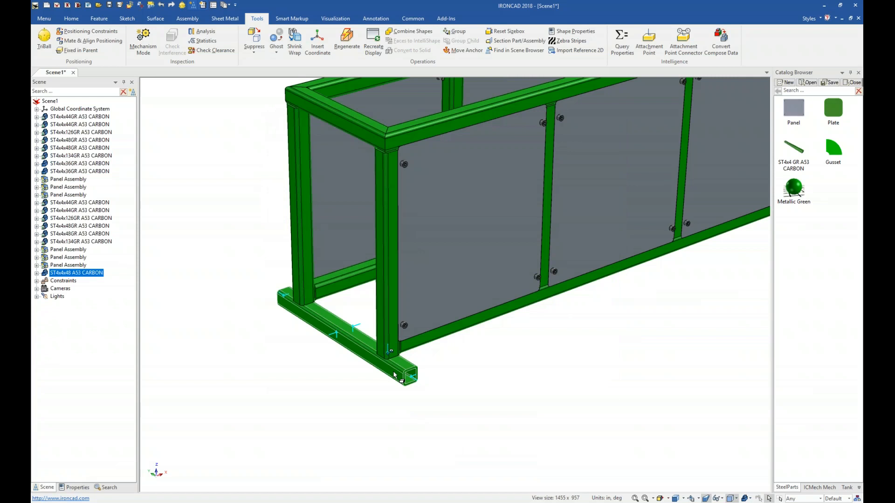
# Step: Switch the new base tube to the 6x6 design variation
pyautogui.rightClick(395, 375)
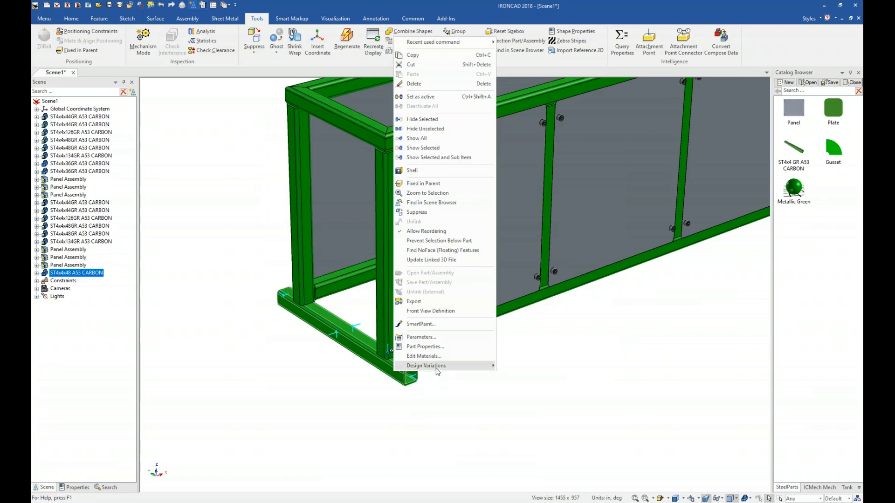
pyautogui.moveTo(447, 365)
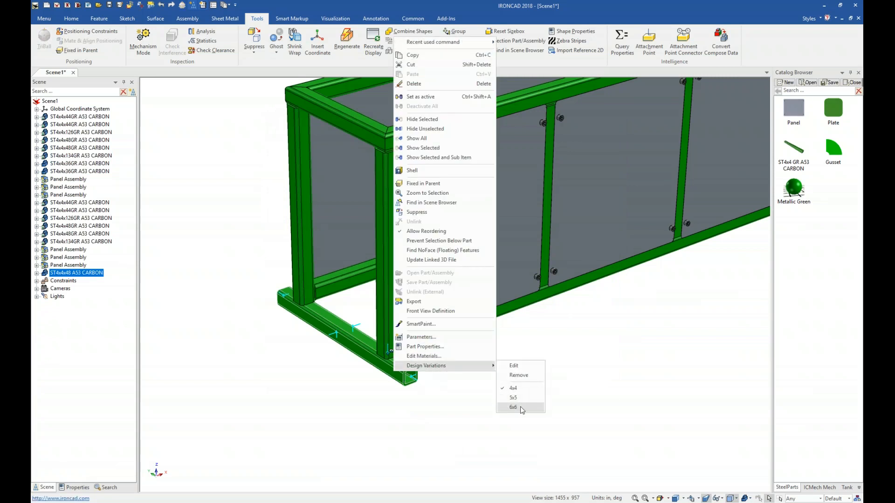
pyautogui.click(522, 408)
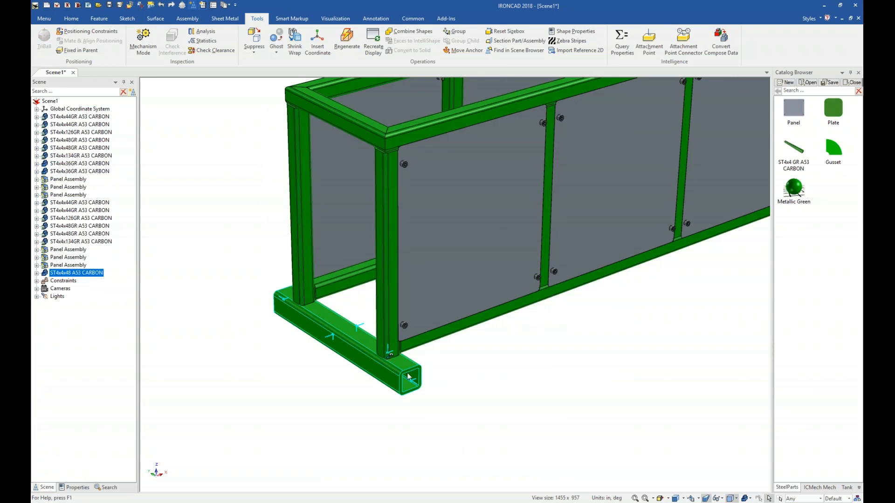
pyautogui.click(437, 411)
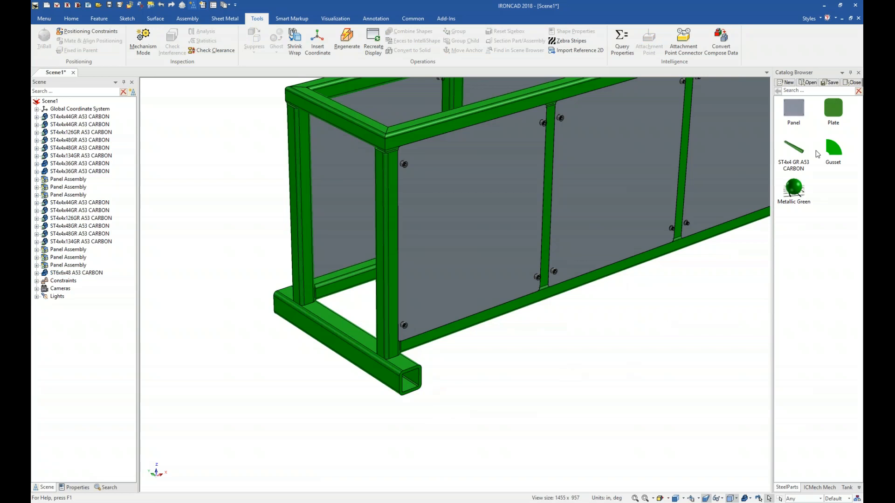
# Step: Open the base tube's parameter table to review its parameters, then close it
pyautogui.click(397, 381)
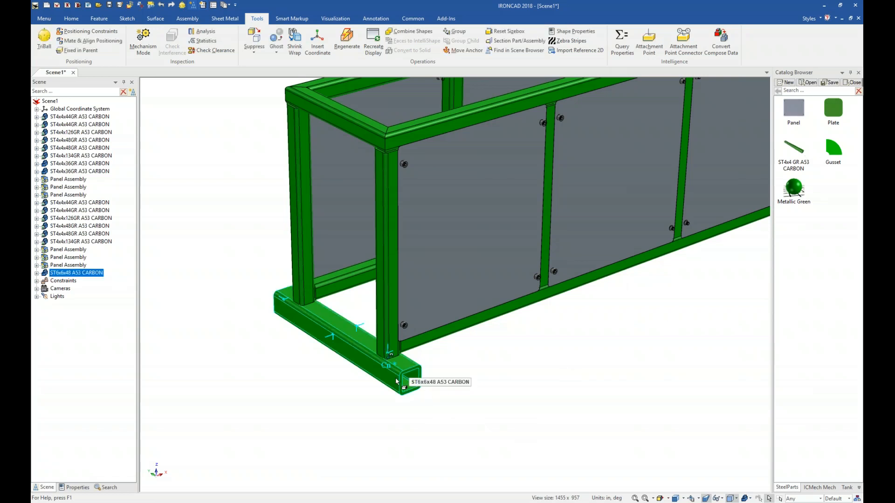
pyautogui.rightClick(397, 381)
pyautogui.moveTo(415, 374)
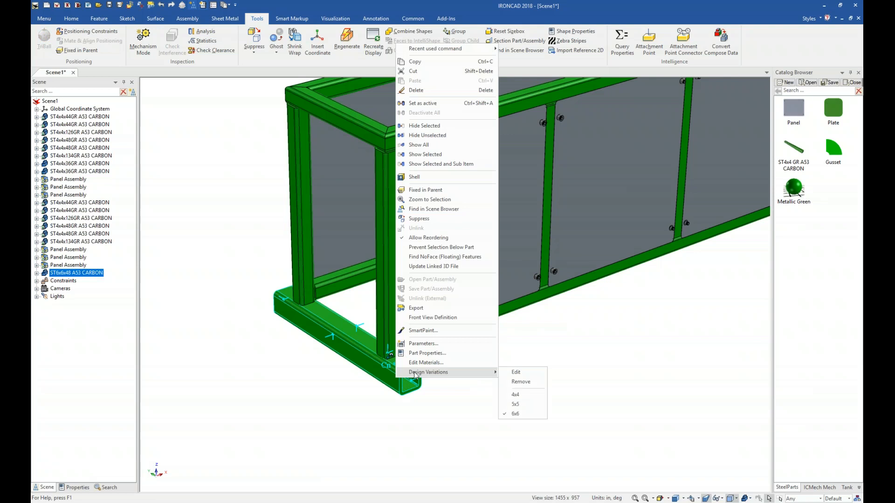
pyautogui.click(422, 345)
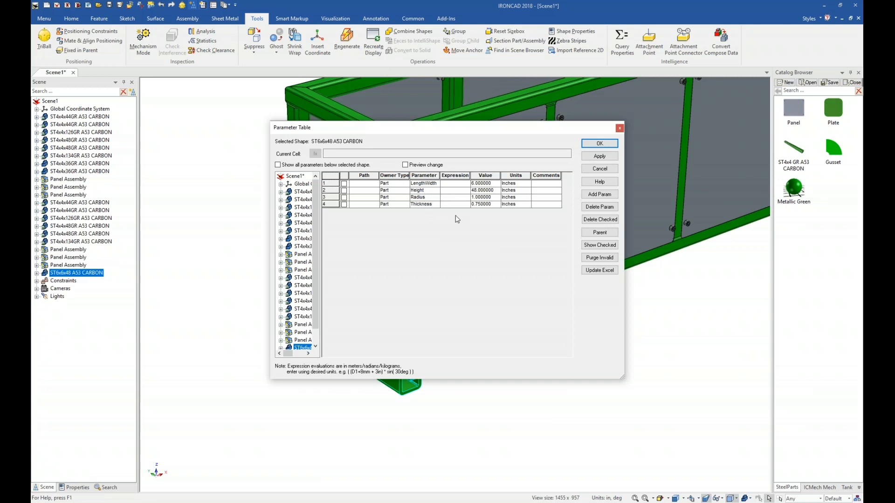
pyautogui.click(599, 169)
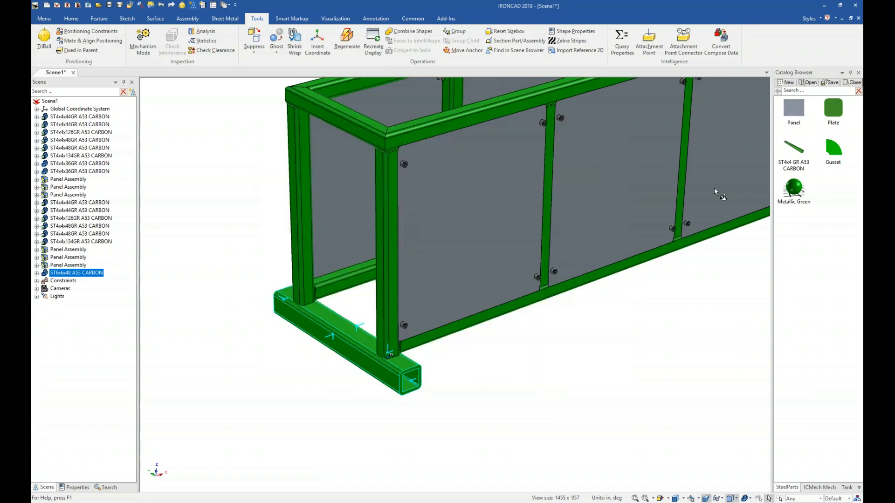
# Step: Drop a Plate from the catalog beside the base tube and review its parameter table
pyautogui.moveTo(721, 149); pyautogui.dragTo(486, 395)
pyautogui.rightClick(492, 398)
pyautogui.click(525, 374)
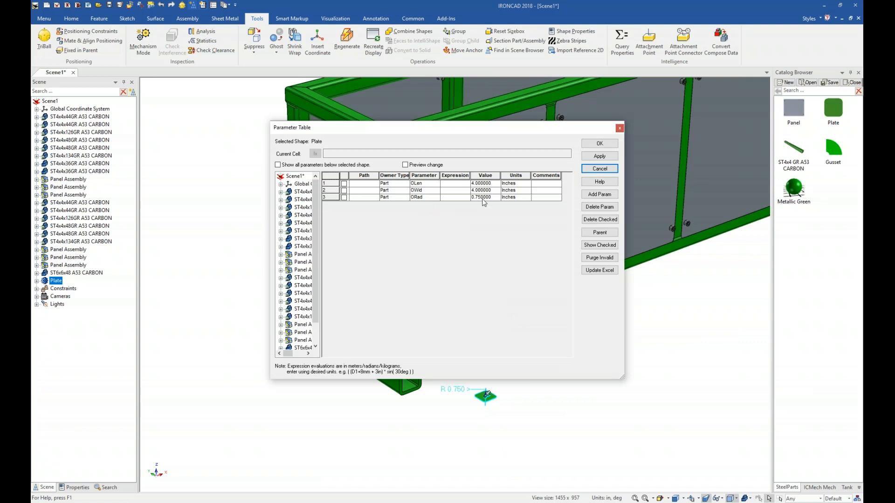
pyautogui.click(604, 169)
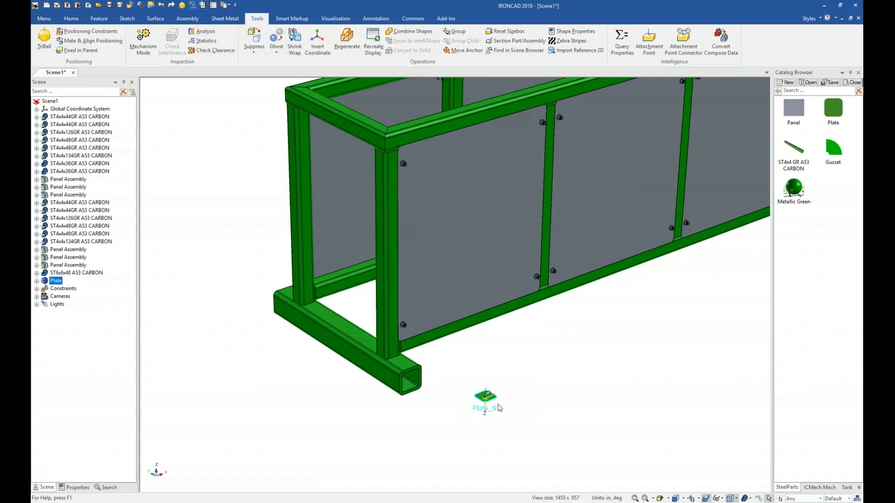
# Step: Set the attachment point named Plate at the base tube's open end to the Neutral type
pyautogui.click(422, 402)
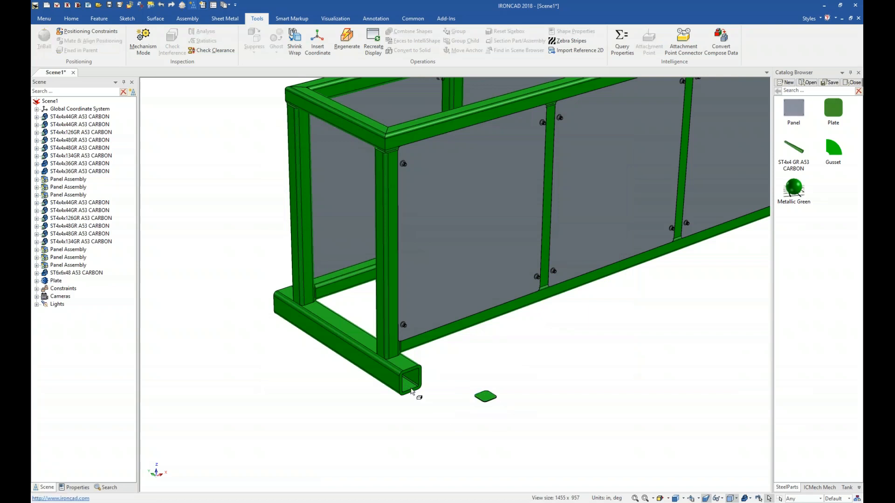
pyautogui.click(412, 390)
pyautogui.rightClick(413, 381)
pyautogui.click(436, 410)
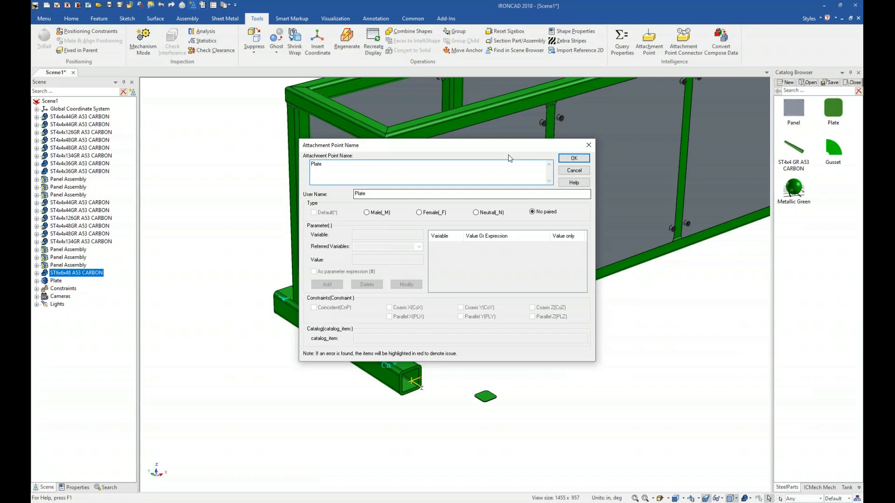
pyautogui.click(476, 212)
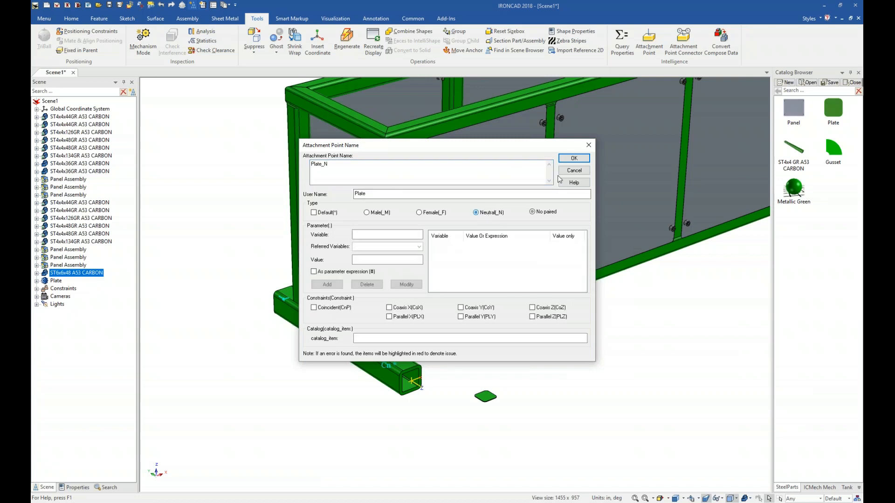
pyautogui.click(575, 159)
# Step: Drop a Plate onto the tube end's attachment point and undo the drop
pyautogui.moveTo(837, 113); pyautogui.dragTo(413, 377)
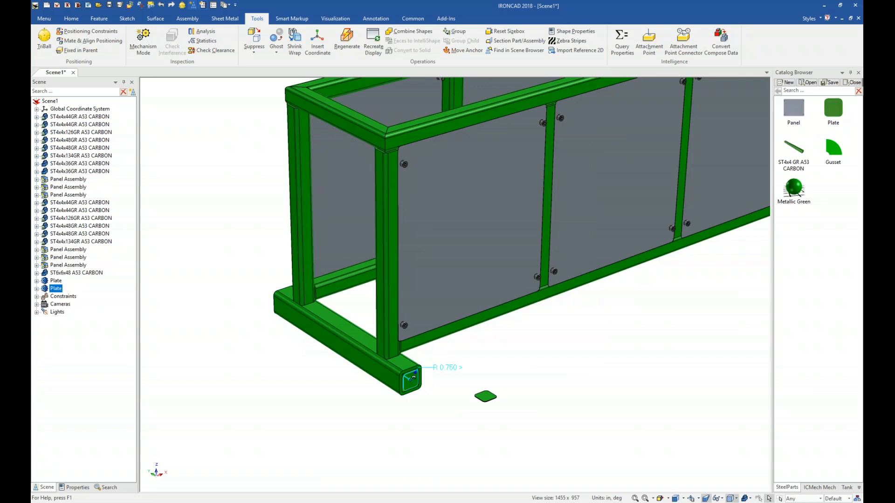
pyautogui.hotkey('ctrl', 'z')
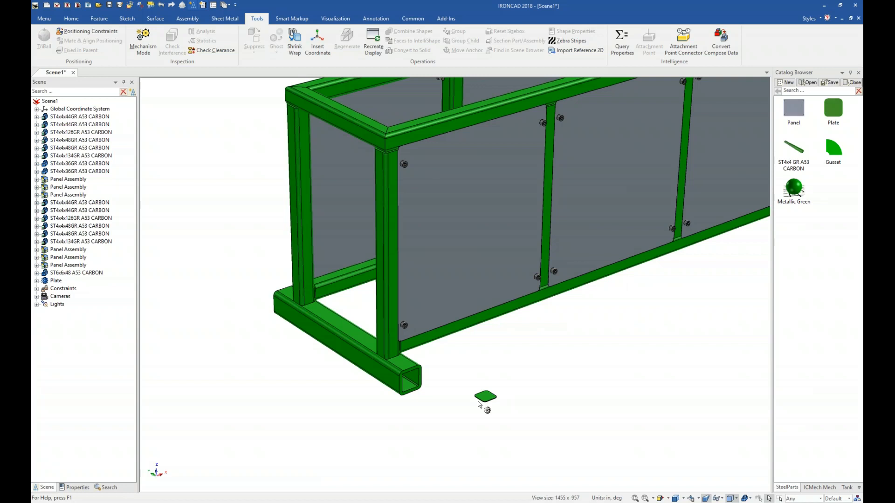
# Step: Reopen the tube end's attachment point and add parameter OLen referring to LengthWidth as a parameter expression
pyautogui.click(408, 383)
pyautogui.rightClick(409, 382)
pyautogui.click(432, 412)
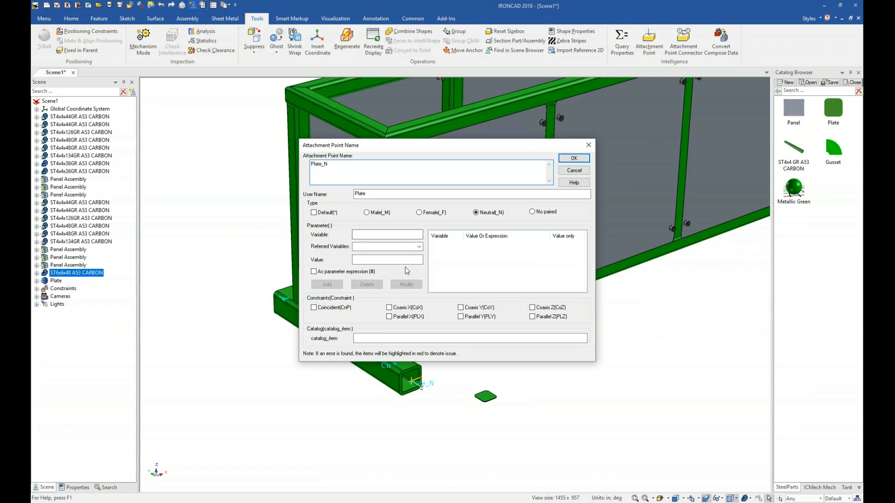
pyautogui.click(373, 235)
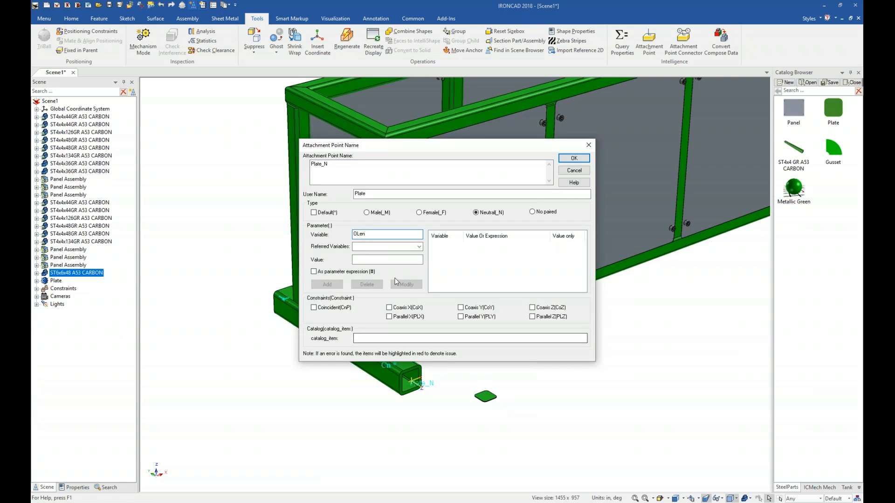
pyautogui.click(420, 246)
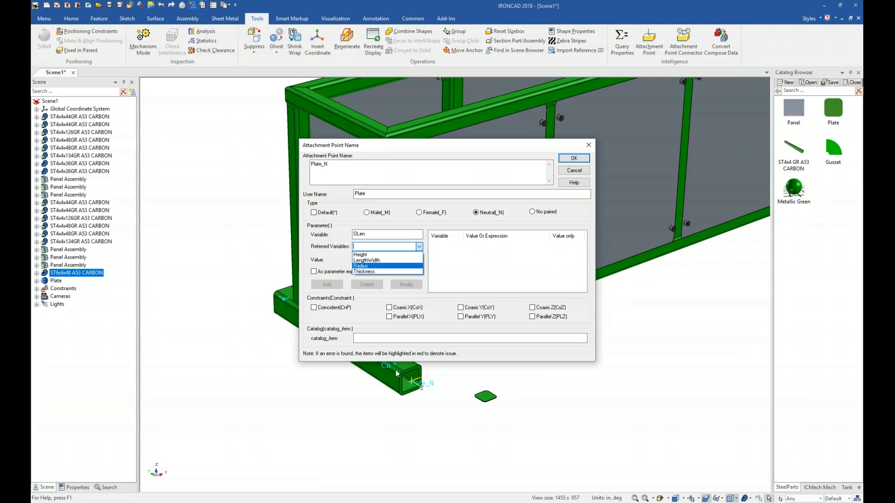
pyautogui.click(377, 261)
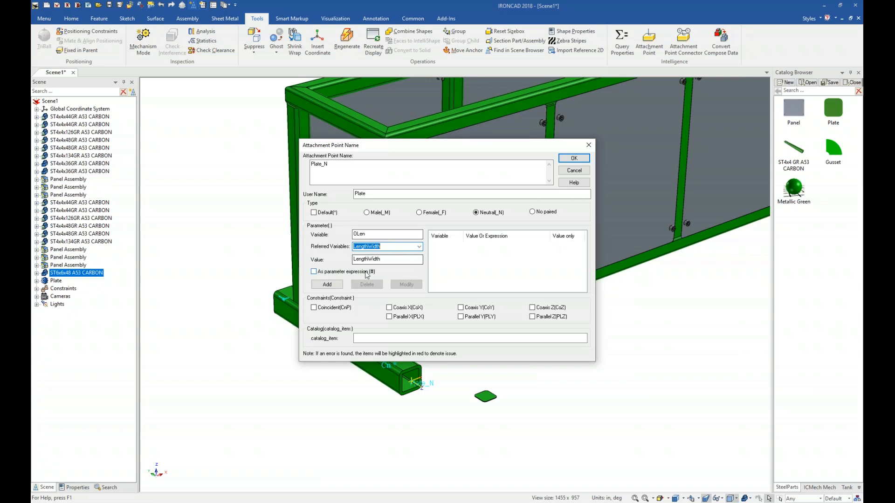
pyautogui.click(313, 272)
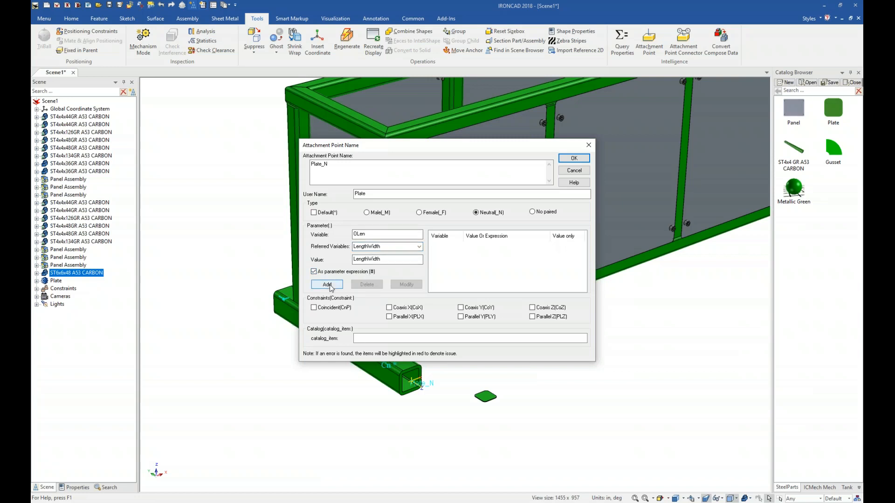
pyautogui.click(328, 285)
# Step: Add parameter OWid referring to LengthWidth to the attachment point
pyautogui.click(387, 234)
pyautogui.write('OW')
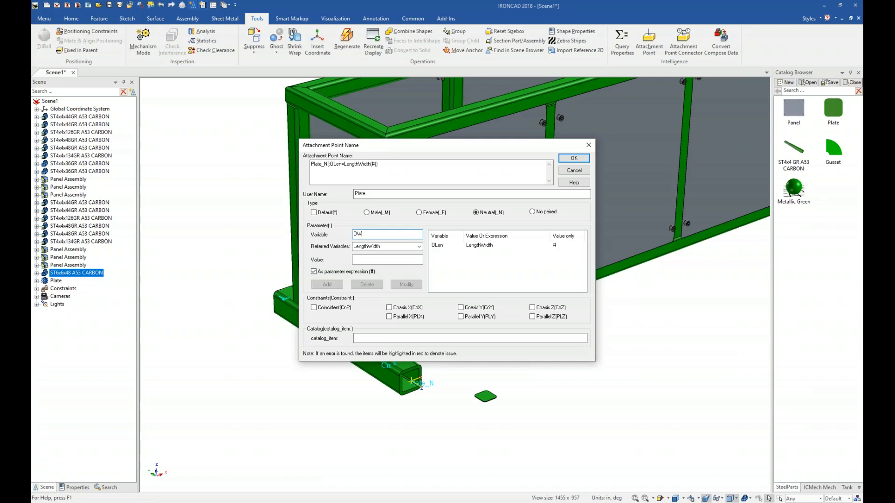
pyautogui.click(419, 246)
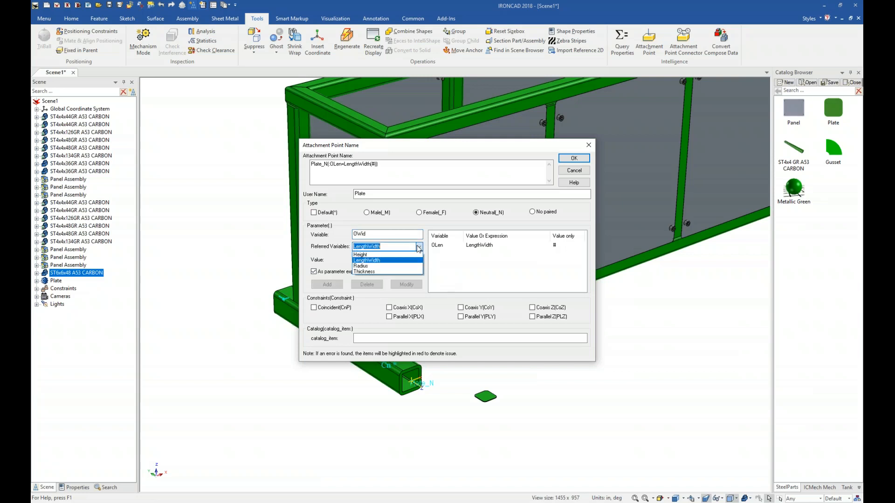
pyautogui.click(373, 260)
pyautogui.click(328, 285)
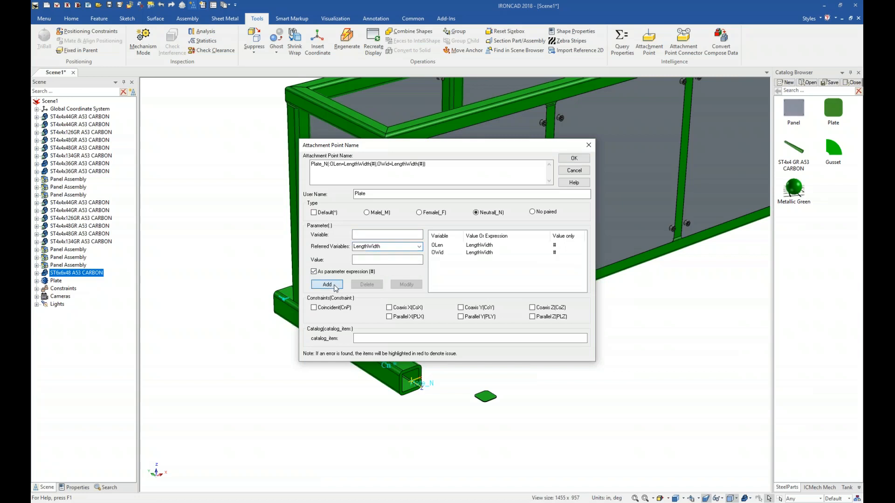
# Step: Add parameter ORad referring to Radius, enable the Coincident constraint, and confirm the attachment point
pyautogui.write('ORad')
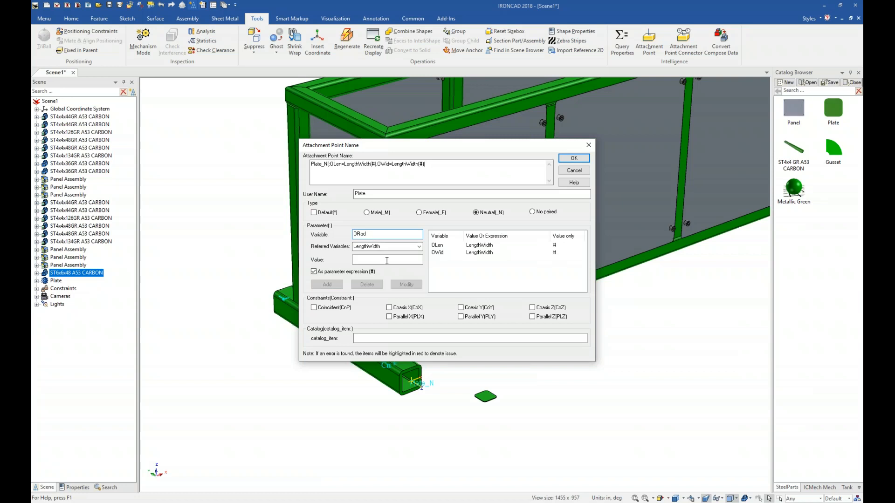
pyautogui.click(419, 247)
pyautogui.click(398, 267)
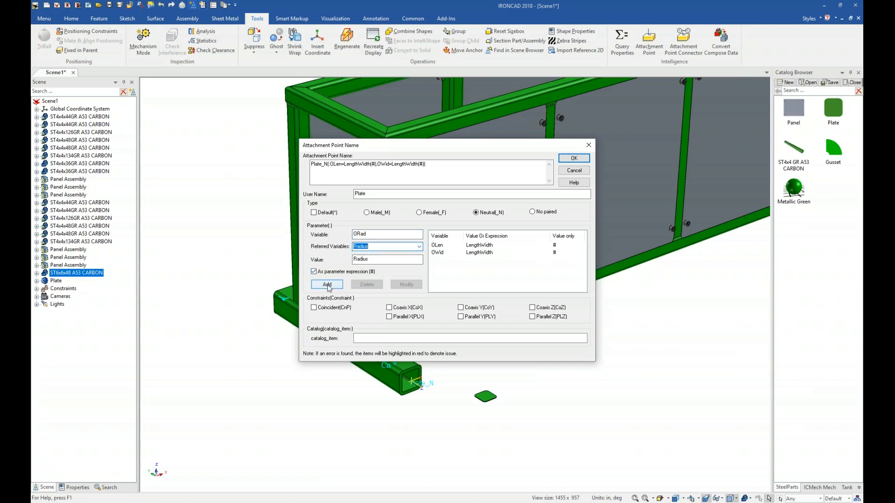
pyautogui.click(328, 285)
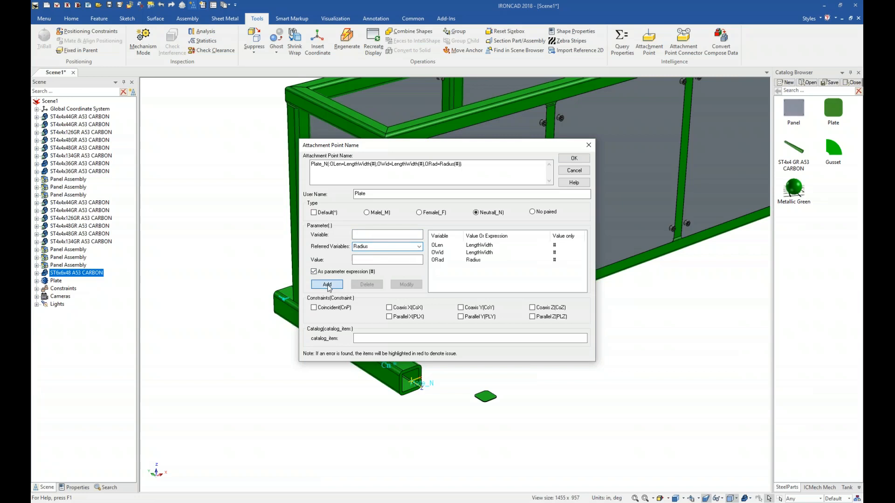
pyautogui.click(314, 308)
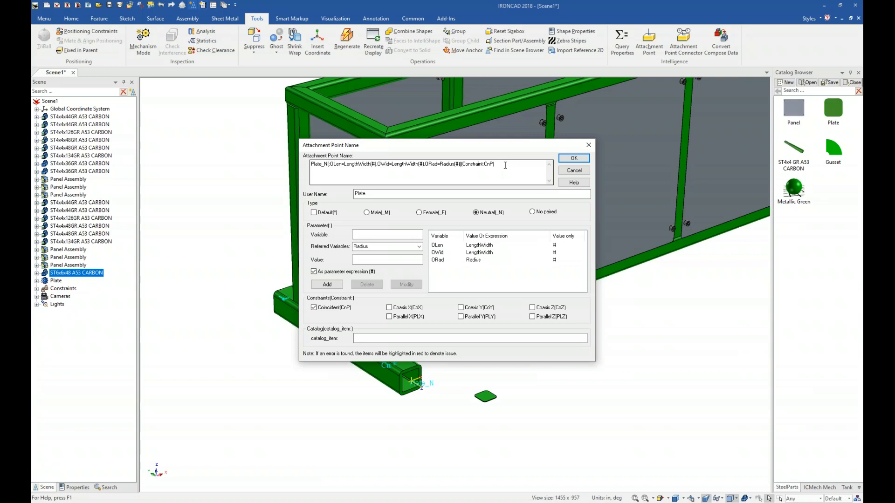
pyautogui.click(574, 158)
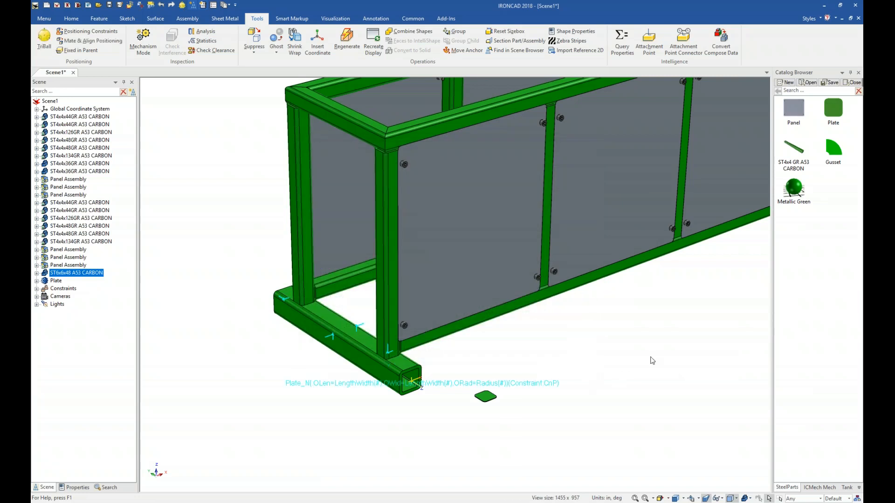
# Step: Drop a Plate onto the tube end's attachment point and switch the base tube to the 4x4 variation
pyautogui.moveTo(832, 117); pyautogui.dragTo(410, 378)
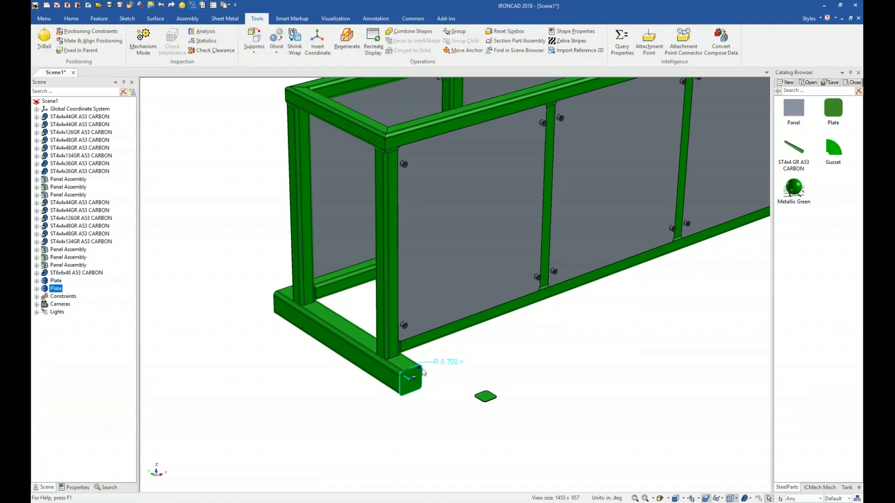
pyautogui.click(374, 373)
pyautogui.rightClick(374, 373)
pyautogui.moveTo(428, 364)
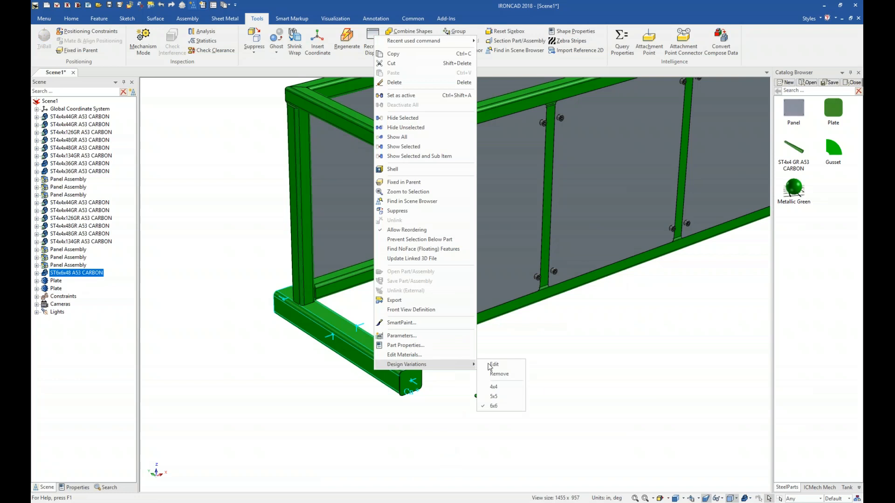
pyautogui.click(503, 390)
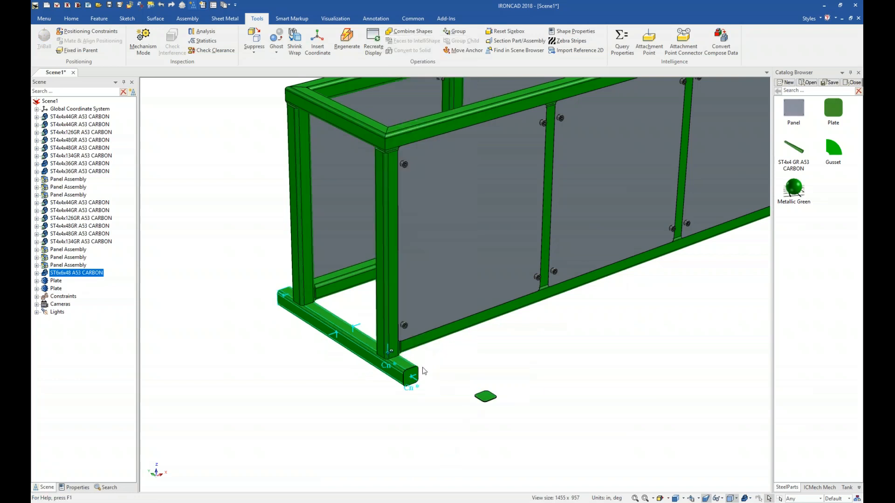
# Step: Delete the stray plate floating beside the frame and drop a new Plate onto the base tube's far end
pyautogui.click(509, 424)
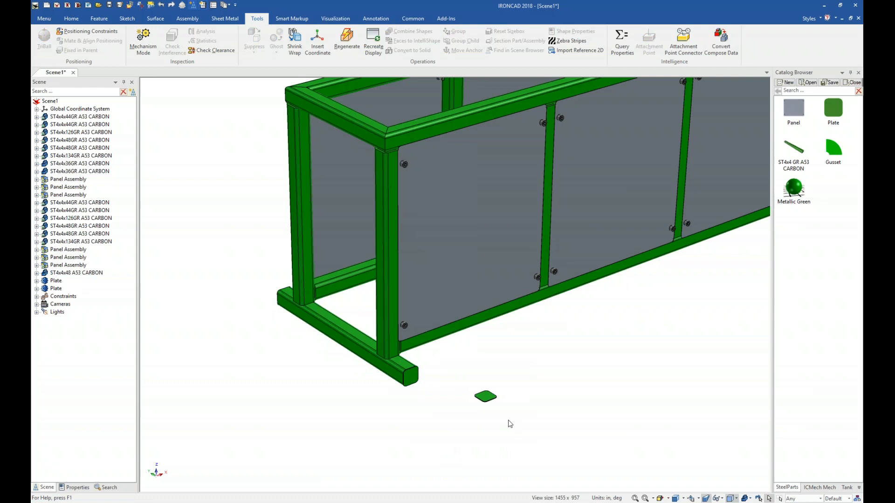
pyautogui.click(485, 396)
pyautogui.press('Delete')
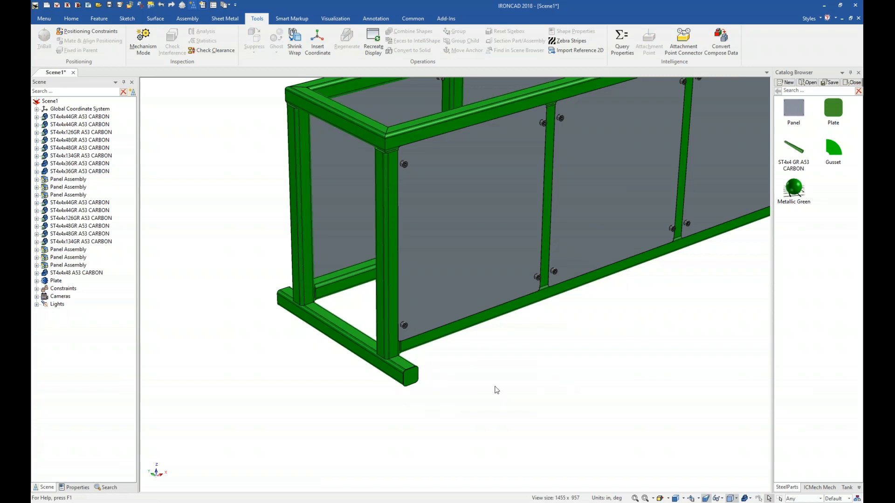
pyautogui.moveTo(829, 114); pyautogui.dragTo(287, 297)
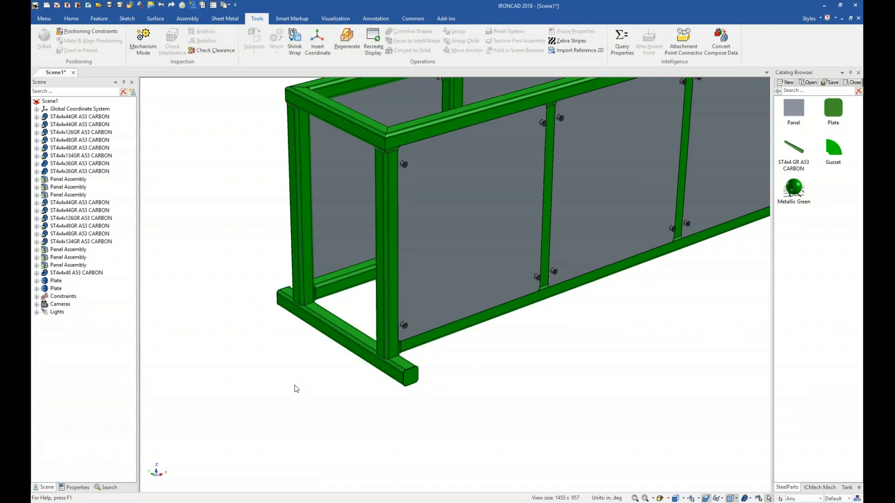
# Step: Drop a Panel onto the base tube and resize its width and height to fit between the corner uprights
pyautogui.moveTo(793, 109); pyautogui.dragTo(361, 348)
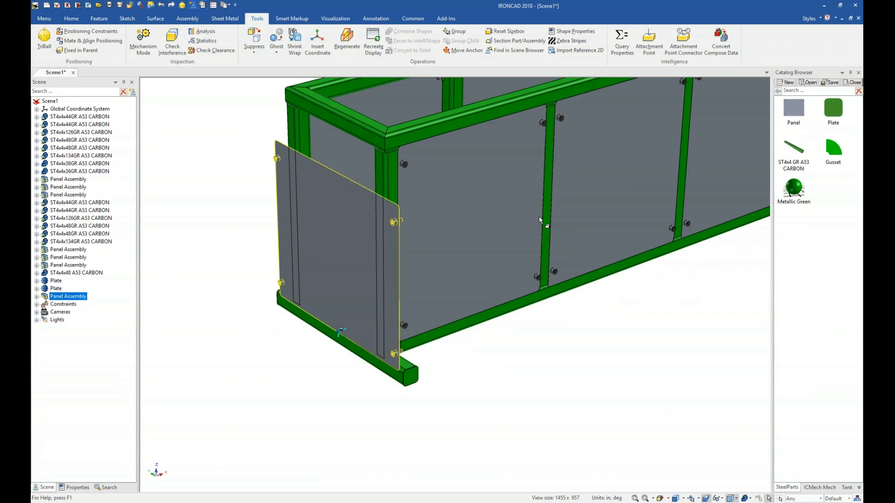
pyautogui.click(342, 236)
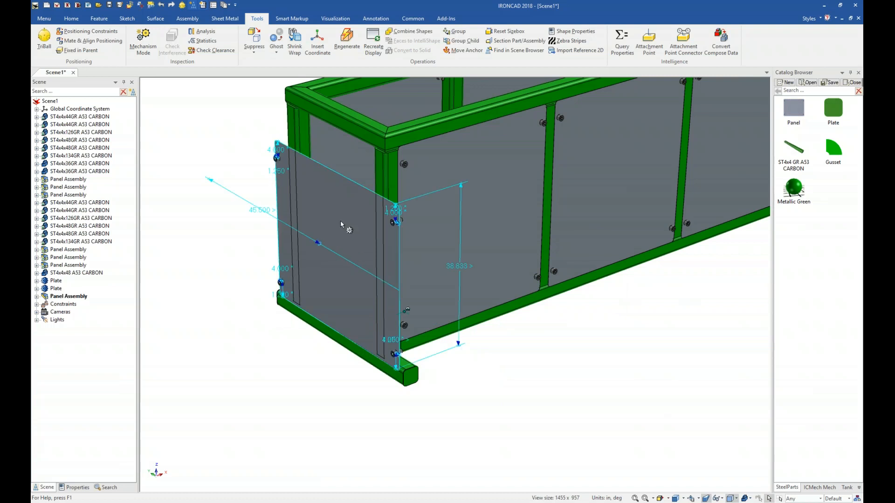
pyautogui.click(340, 221)
pyautogui.keyDown('shift'); pyautogui.moveTo(406, 294); pyautogui.dragTo(375, 186); pyautogui.keyUp('shift')
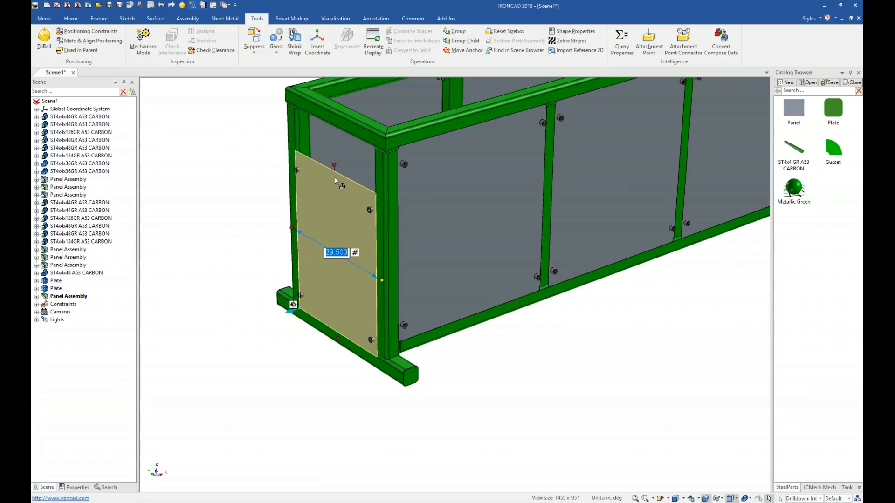
pyautogui.keyDown('shift'); pyautogui.moveTo(335, 163); pyautogui.dragTo(333, 124); pyautogui.keyUp('shift')
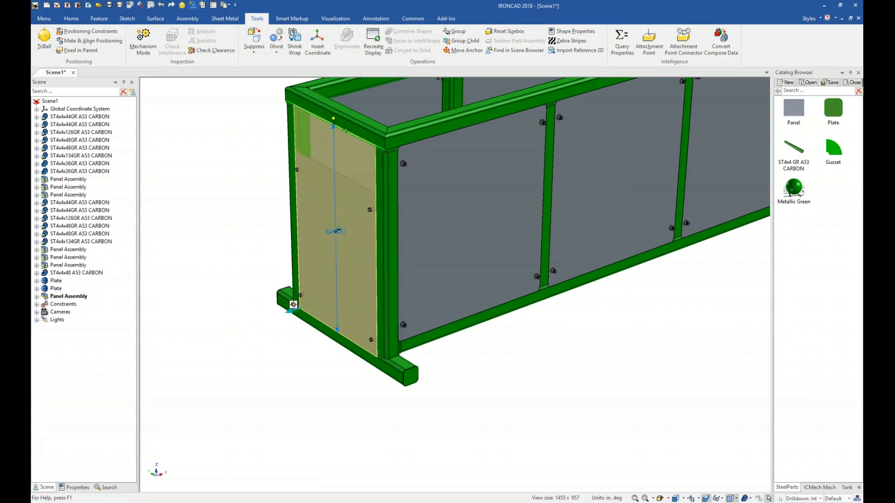
pyautogui.click(490, 399)
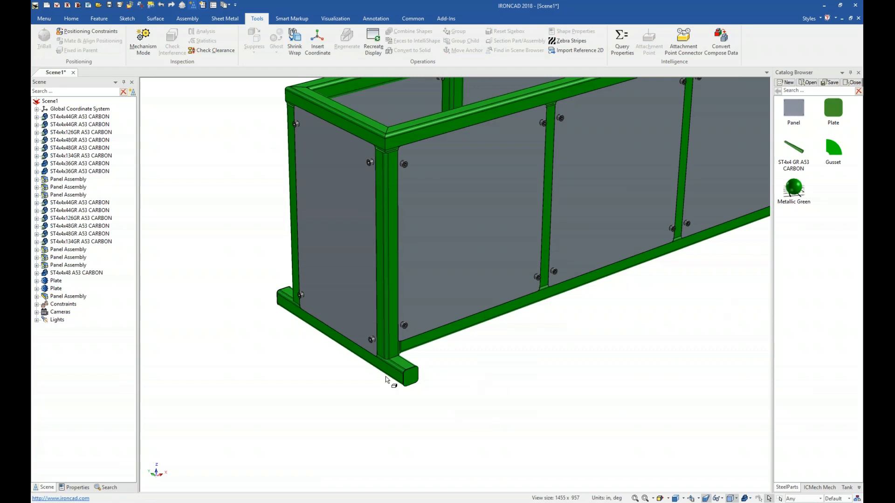
# Step: Add the base tube to the catalog as a new catalog item
pyautogui.click(401, 371)
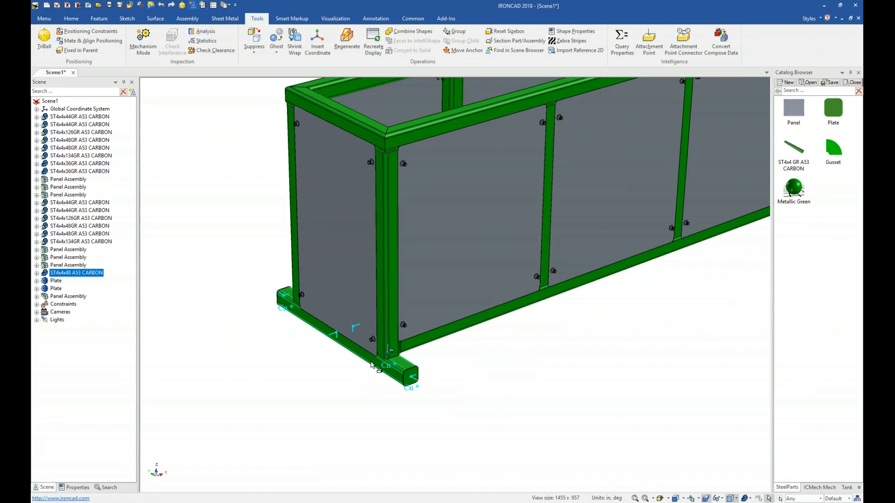
pyautogui.moveTo(372, 364); pyautogui.dragTo(797, 310)
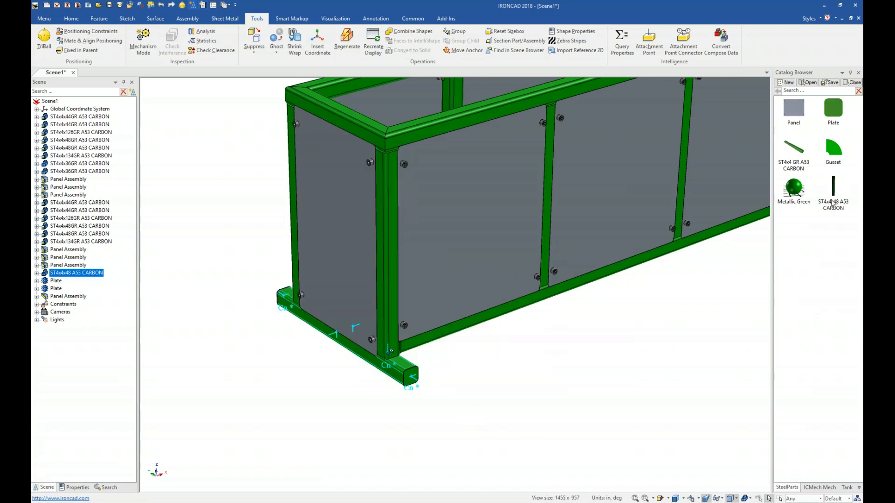
pyautogui.click(824, 251)
pyautogui.click(471, 420)
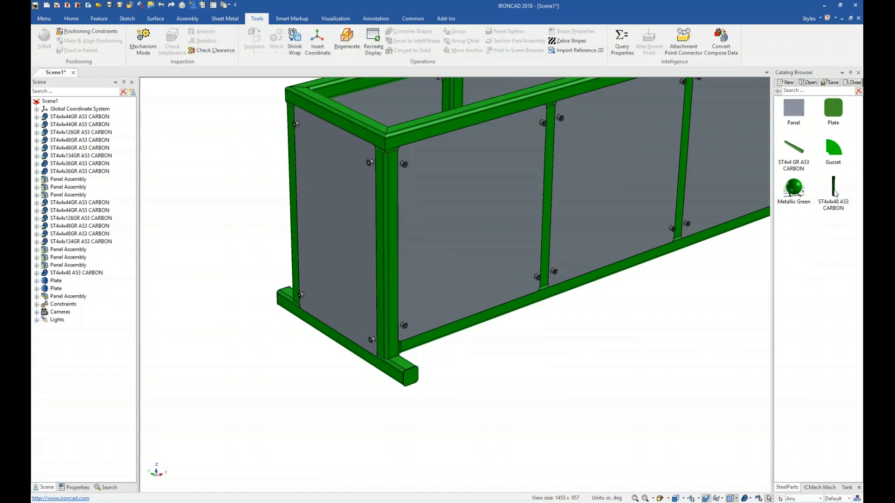
pyautogui.moveTo(838, 189); pyautogui.dragTo(532, 249)
# Step: Select the base tube, both plates and the panel, and copy them with the TriBall to the frame's opposite end
pyautogui.click(57, 274)
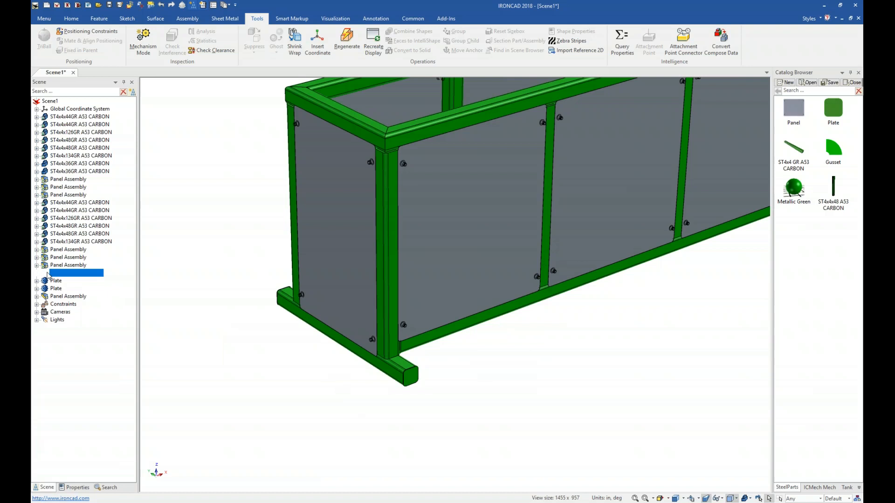
pyautogui.keyDown('shift'); pyautogui.click(46, 298); pyautogui.keyUp('shift')
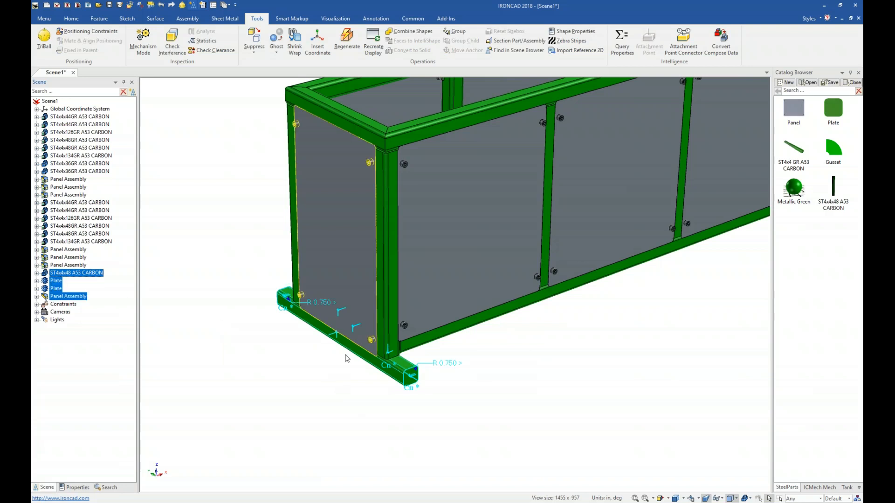
pyautogui.scroll(-3, 516, 376)
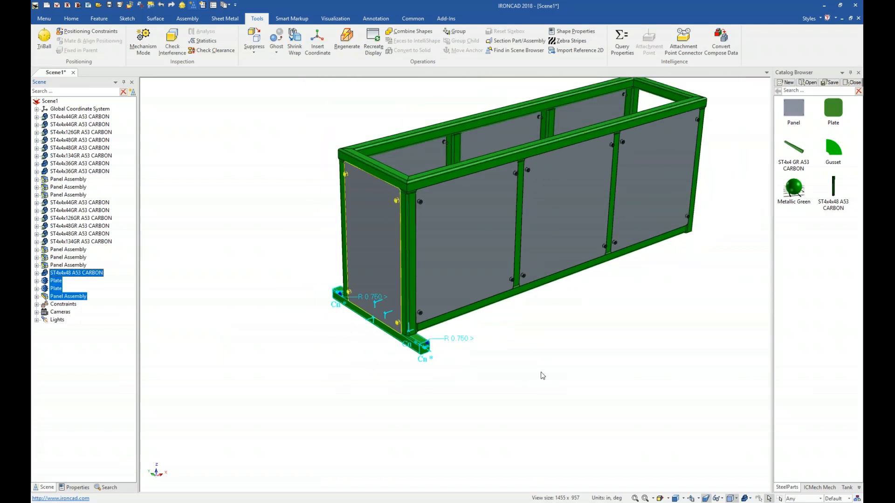
pyautogui.press('F10')
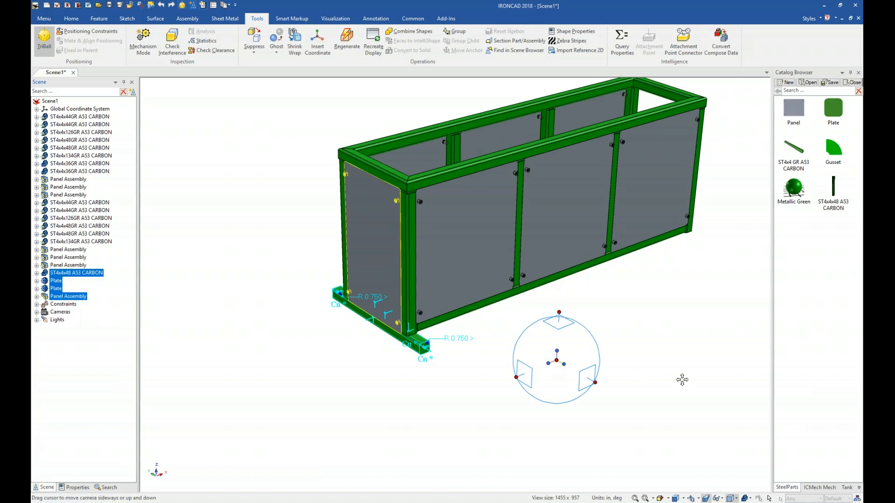
pyautogui.keyDown('shift'); pyautogui.moveTo(685, 376); pyautogui.dragTo(652, 390, button='middle'); pyautogui.keyUp('shift')
pyautogui.press('space')
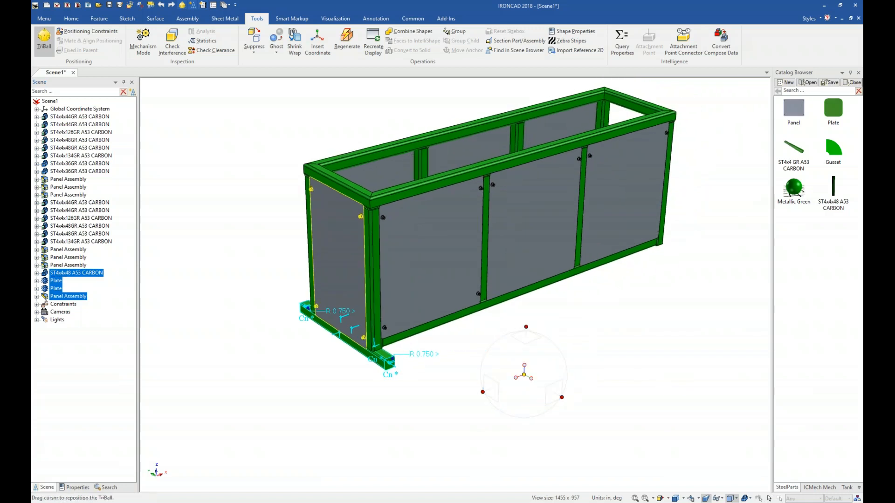
pyautogui.moveTo(526, 375); pyautogui.dragTo(532, 155)
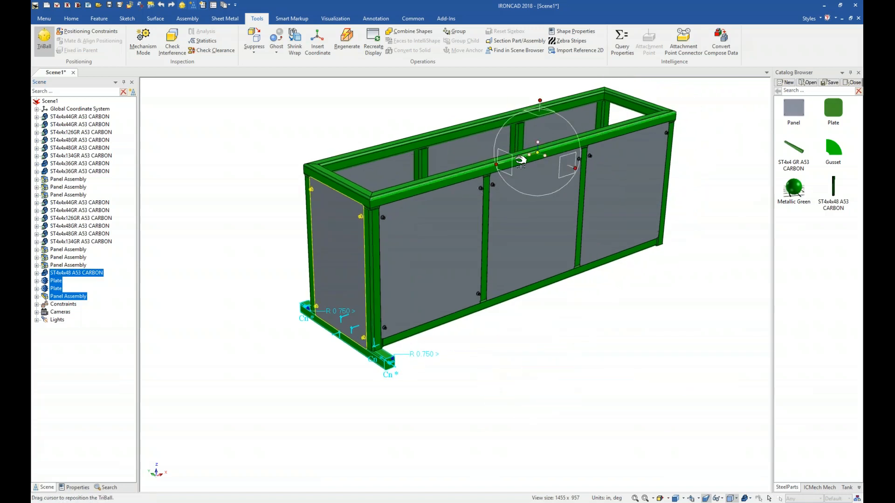
pyautogui.press('space')
pyautogui.rightClick(532, 156)
pyautogui.moveTo(579, 278)
pyautogui.click(645, 298)
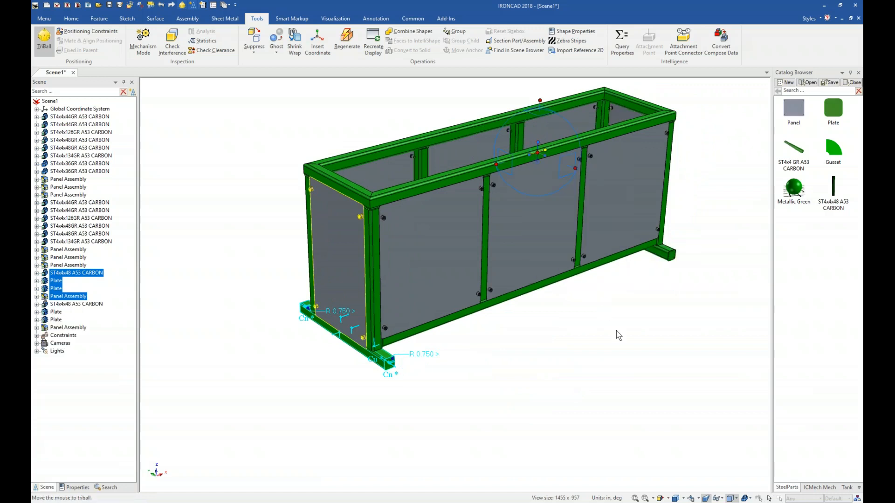
pyautogui.click(575, 387)
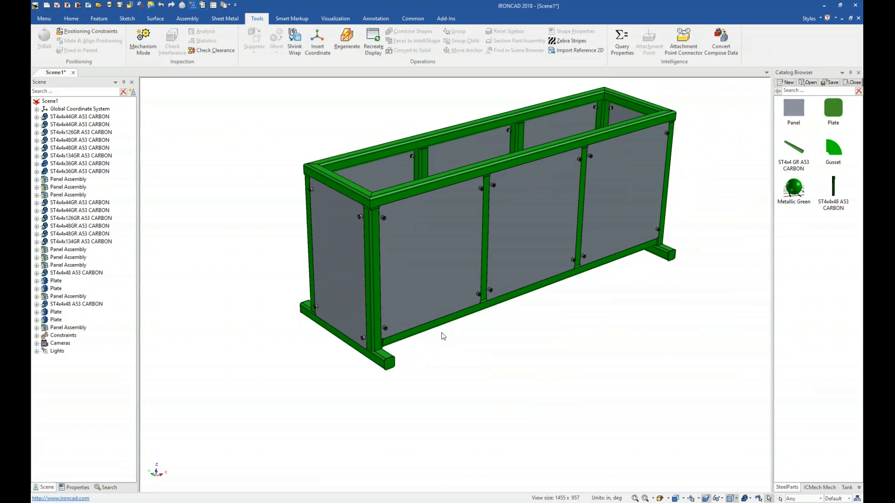
# Step: Insert an IPROSteels member at the front corner of the base tube
pyautogui.scroll(1, 501, 326)
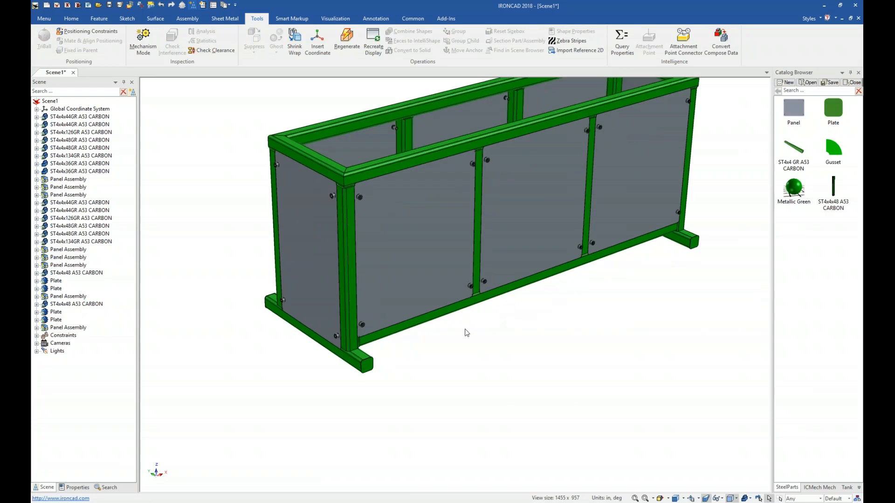
pyautogui.scroll(1, 466, 324)
pyautogui.scroll(1, 370, 325)
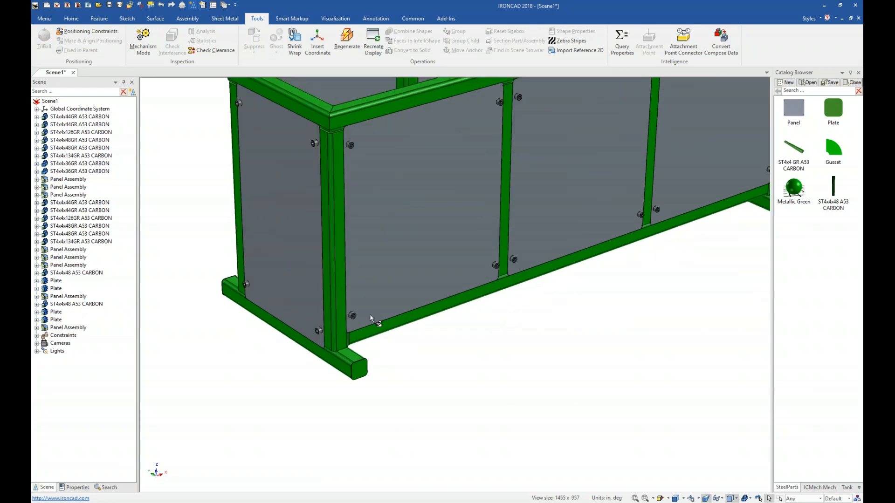
pyautogui.click(811, 487)
pyautogui.moveTo(795, 271); pyautogui.dragTo(341, 331)
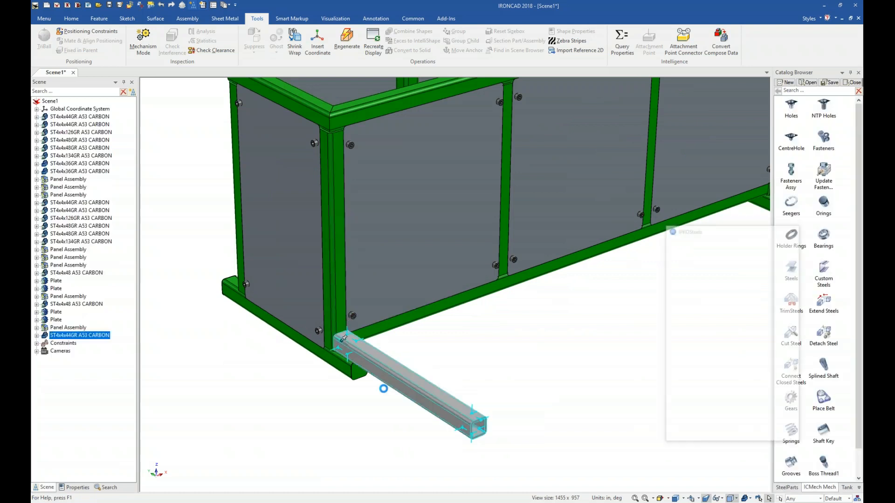
pyautogui.moveTo(706, 232); pyautogui.dragTo(530, 171)
# Step: Set the member to Channel Miscellaneous MC 18 x 58, length 36, and change its orientation
pyautogui.click(517, 209)
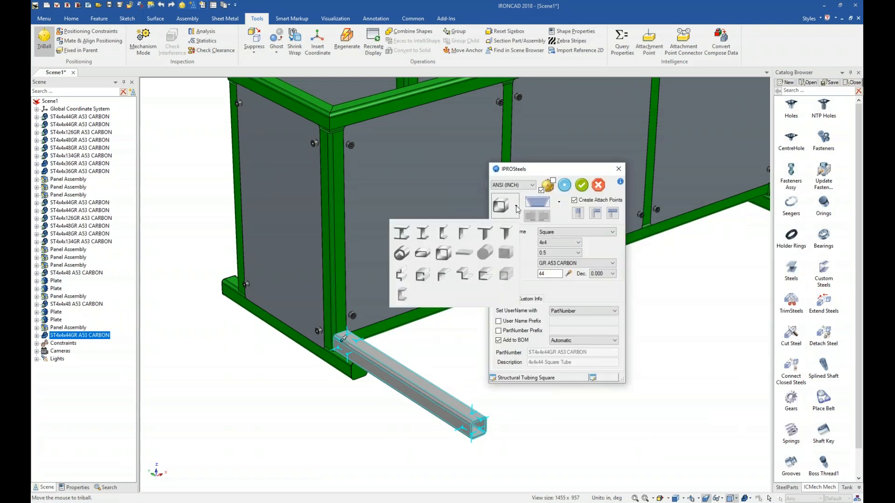
pyautogui.click(443, 231)
pyautogui.click(570, 232)
pyautogui.click(565, 247)
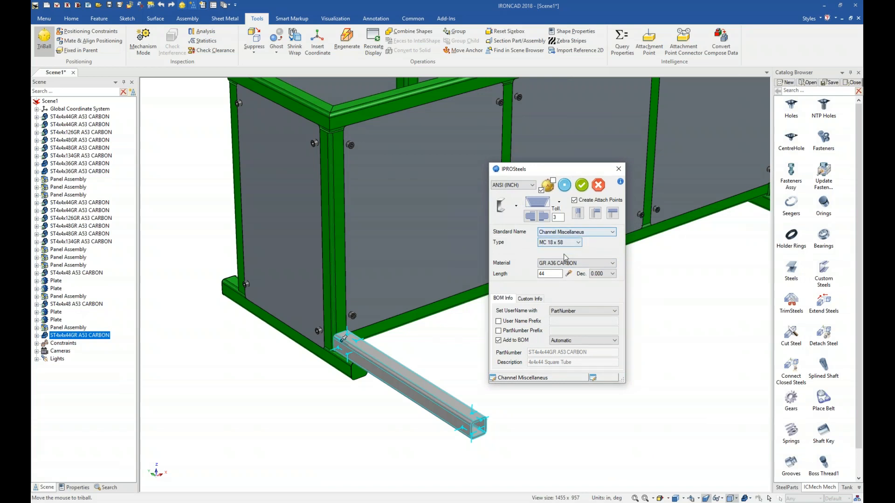
pyautogui.doubleClick(554, 274)
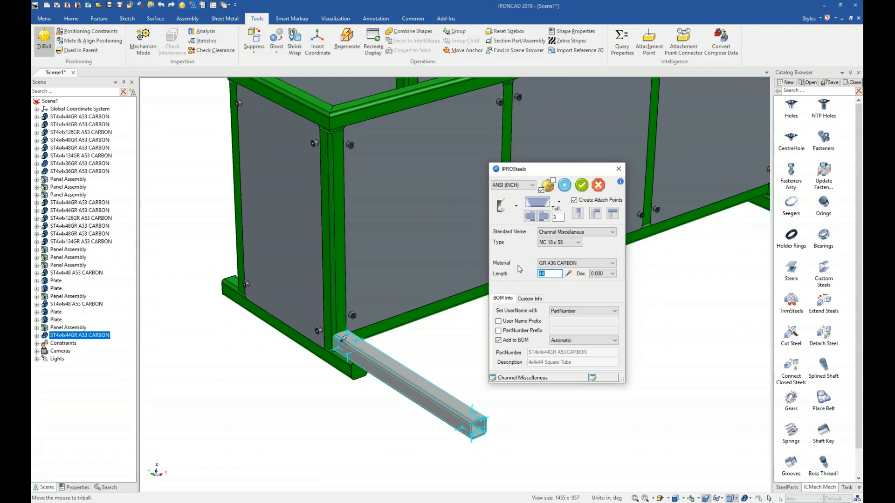
pyautogui.write('36')
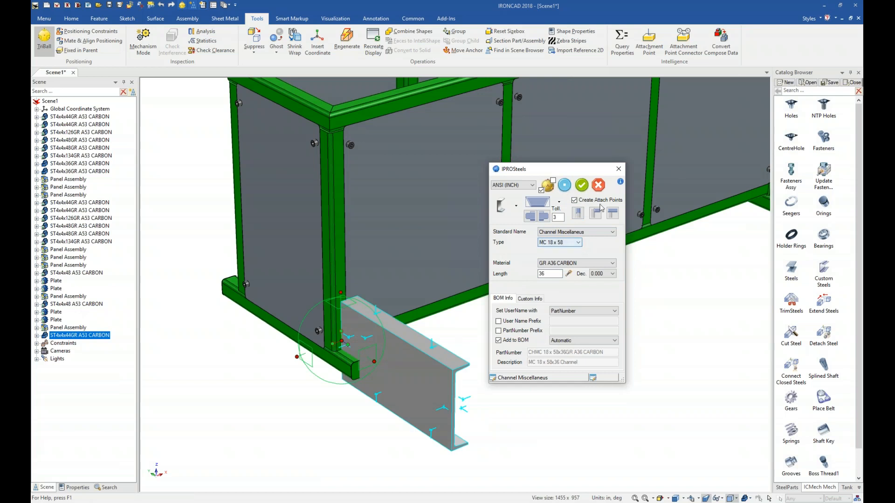
pyautogui.click(613, 215)
pyautogui.click(614, 214)
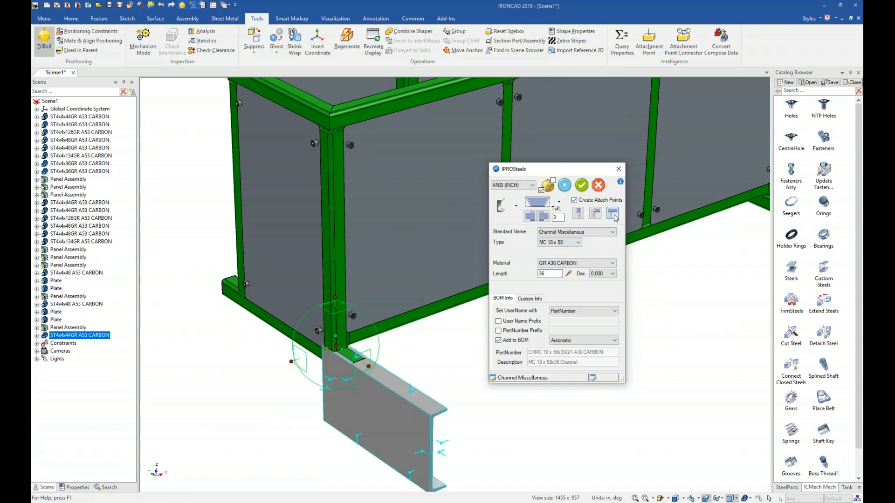
pyautogui.click(613, 214)
# Step: Rotate the channel to lie crosswise under the frame and confirm the IPROSteels dialog
pyautogui.click(336, 298)
pyautogui.moveTo(317, 340); pyautogui.dragTo(331, 340)
pyautogui.write('-90')
pyautogui.press('Return')
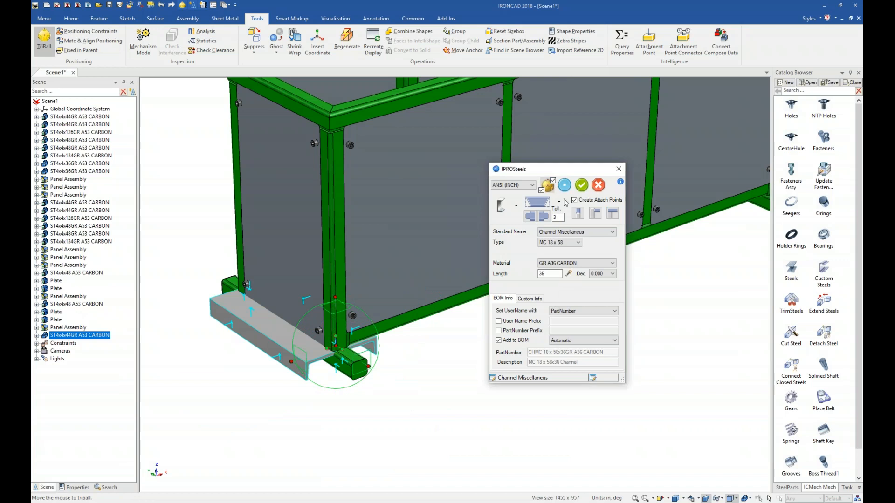
pyautogui.click(581, 185)
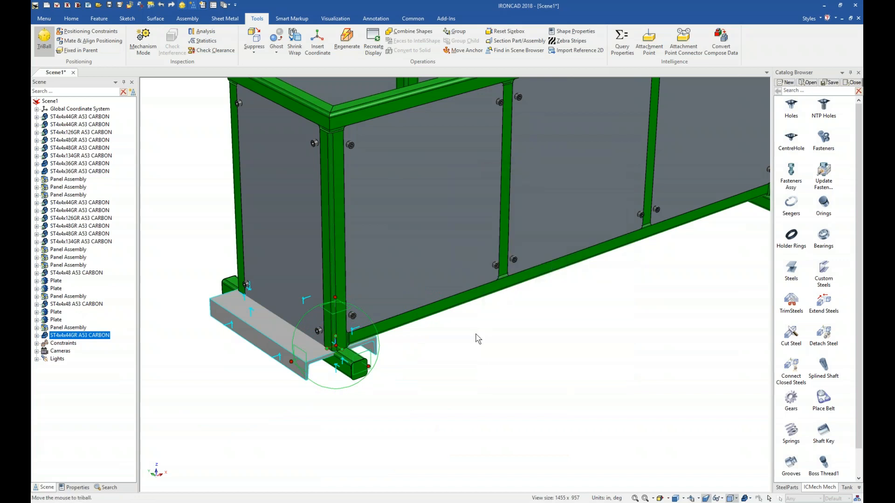
# Step: Create a linear pattern of channels along the front base rail using the TriBall
pyautogui.rightClick(358, 344)
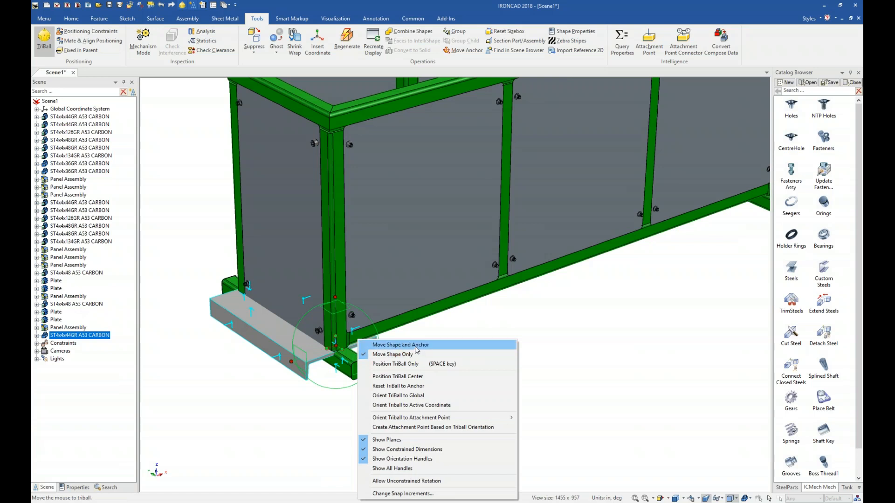
pyautogui.click(394, 345)
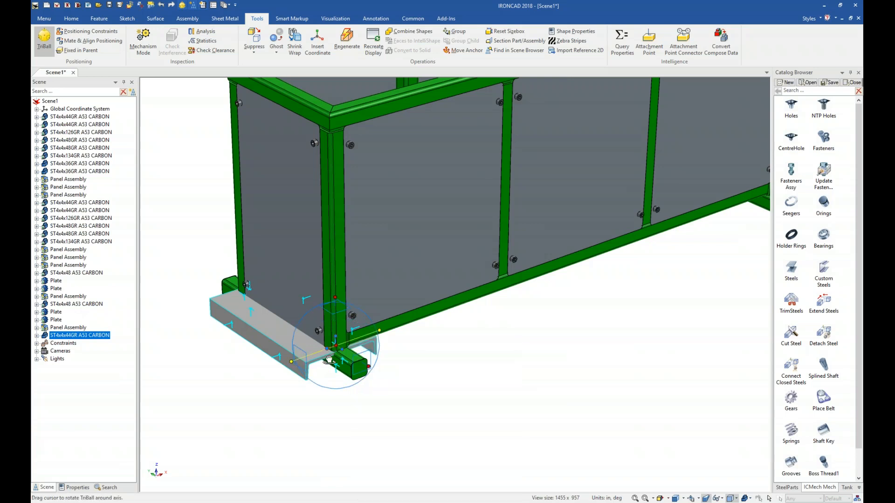
pyautogui.moveTo(342, 348); pyautogui.dragTo(649, 228)
pyautogui.moveTo(648, 228); pyautogui.dragTo(651, 247, button='right')
pyautogui.click(672, 250)
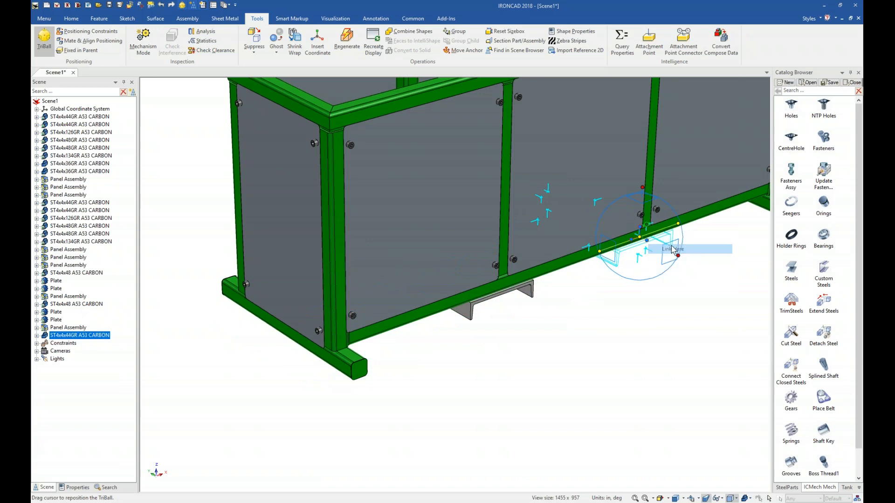
pyautogui.press('Return')
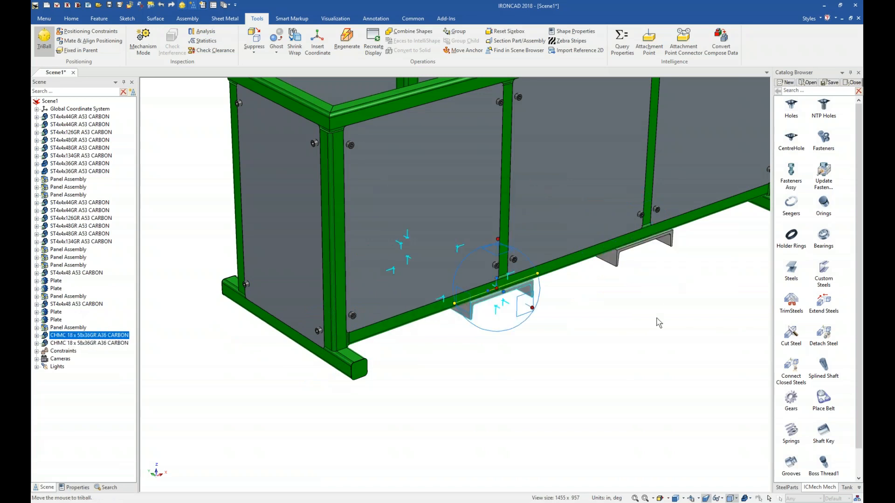
pyautogui.click(657, 323)
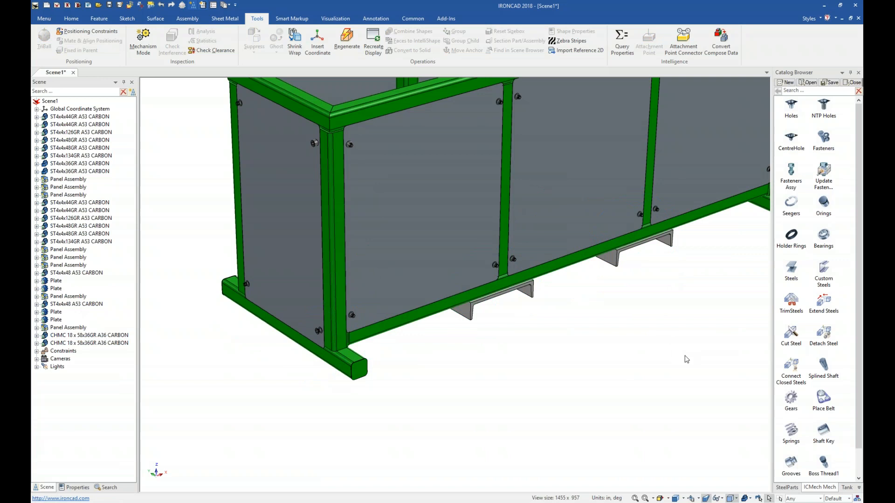
# Step: Apply the Metallic Green finish to the channels and fit the whole frame in view
pyautogui.click(787, 487)
pyautogui.moveTo(795, 192); pyautogui.dragTo(671, 241)
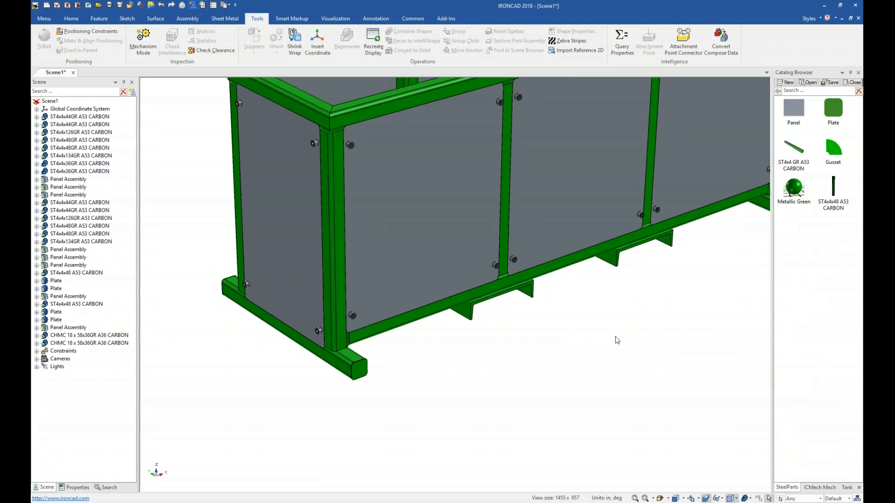
pyautogui.press('F8')
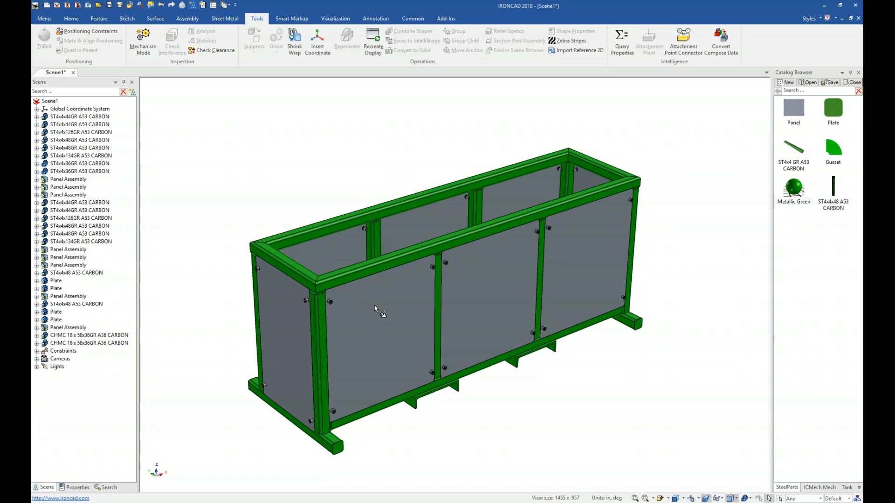
pyautogui.click(393, 371)
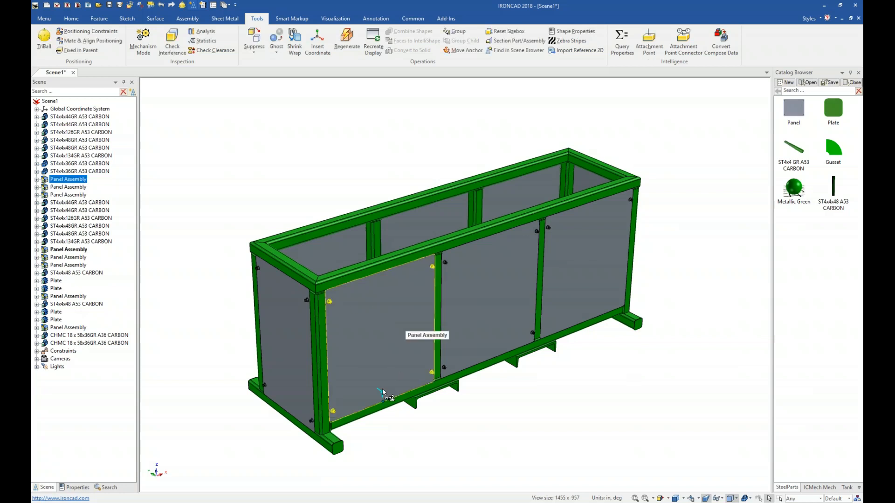
pyautogui.click(329, 419)
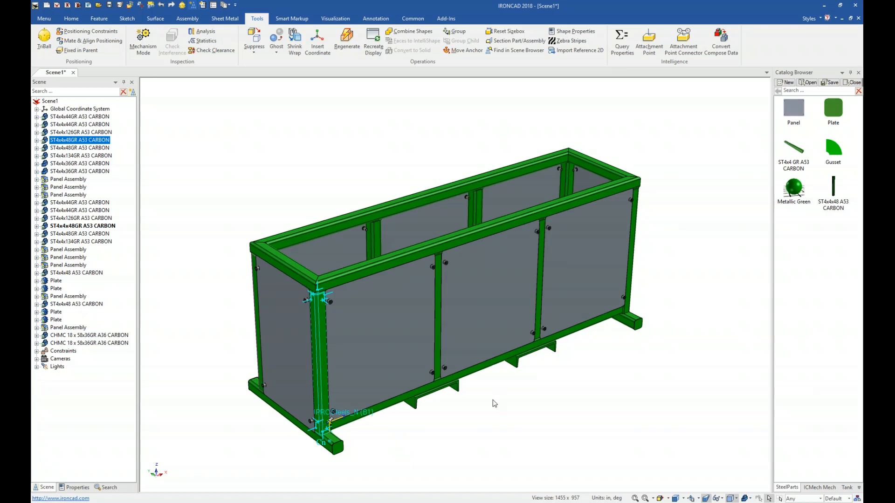
pyautogui.click(392, 454)
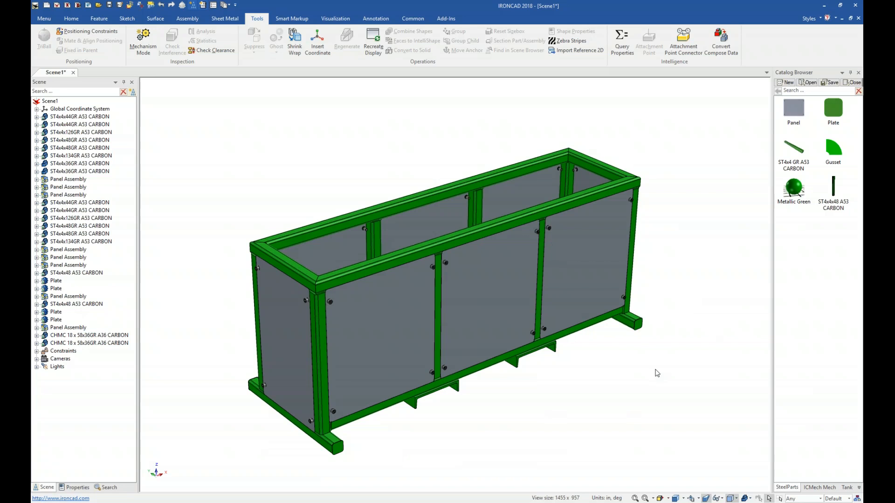
# Step: Save the scene as Machine
pyautogui.click(72, 19)
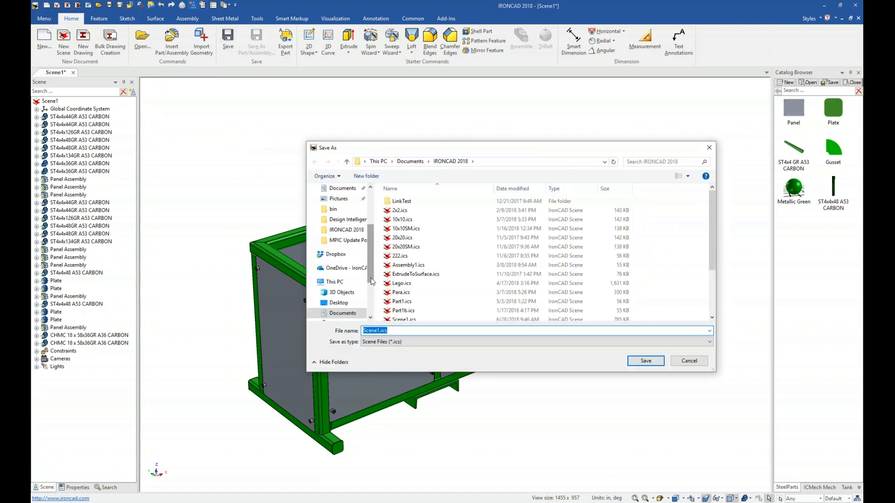
pyautogui.write('Machine')
pyautogui.click(646, 361)
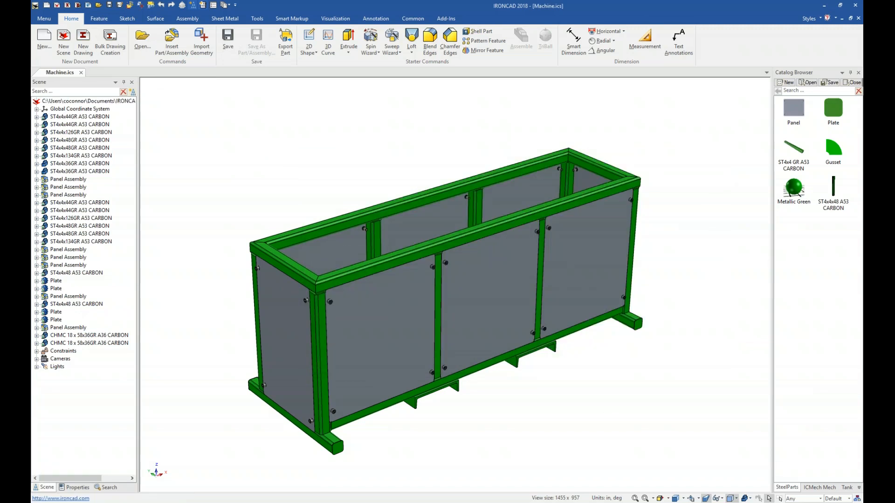
# Step: Open Bulk Drawing Creation and set the scene's drawing template to 10x10_B from the Bulk (English) templates
pyautogui.click(110, 41)
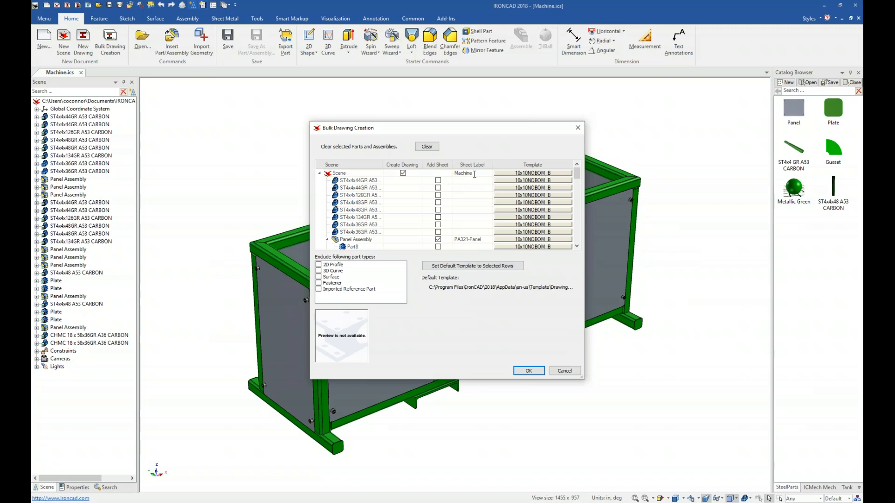
pyautogui.click(517, 177)
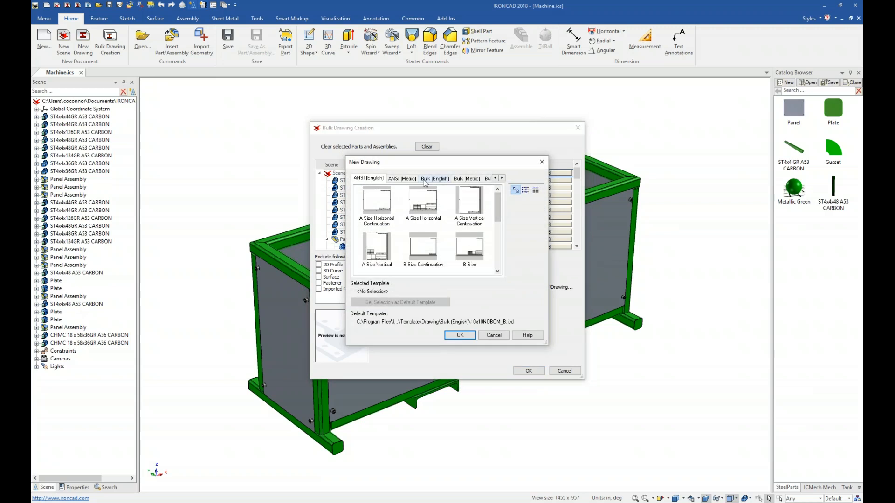
pyautogui.click(440, 179)
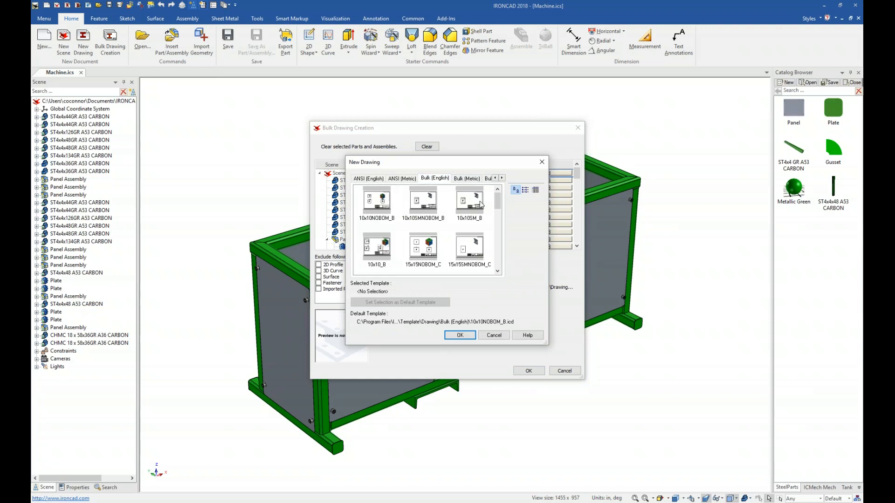
pyautogui.moveTo(498, 209)
pyautogui.mouseDown()
pyautogui.moveTo(503, 220)
pyautogui.moveTo(502, 204)
pyautogui.moveTo(490, 208)
pyautogui.mouseUp()
pyautogui.click(377, 247)
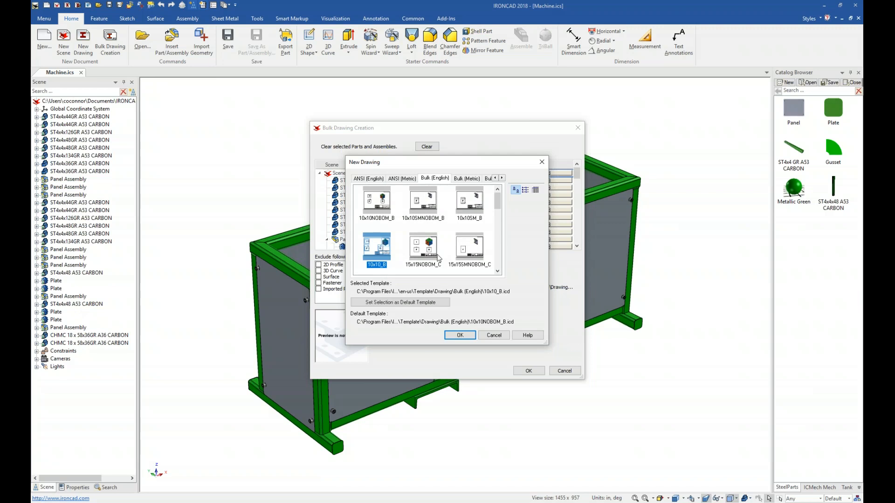
pyautogui.click(457, 335)
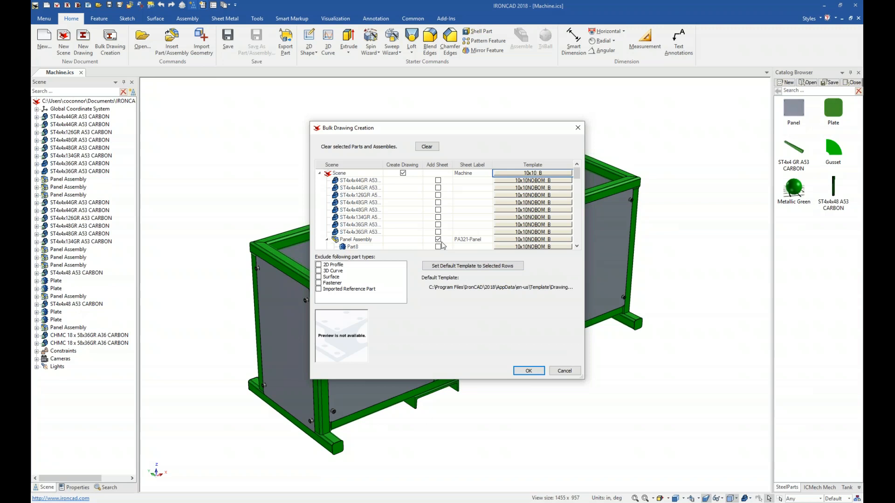
# Step: Add sheets for the ST4x4x44GR, ST4x4x126GR, ST4x4x48GR, ST4x4x134GR and ST4x4x36GR tubes
pyautogui.click(438, 181)
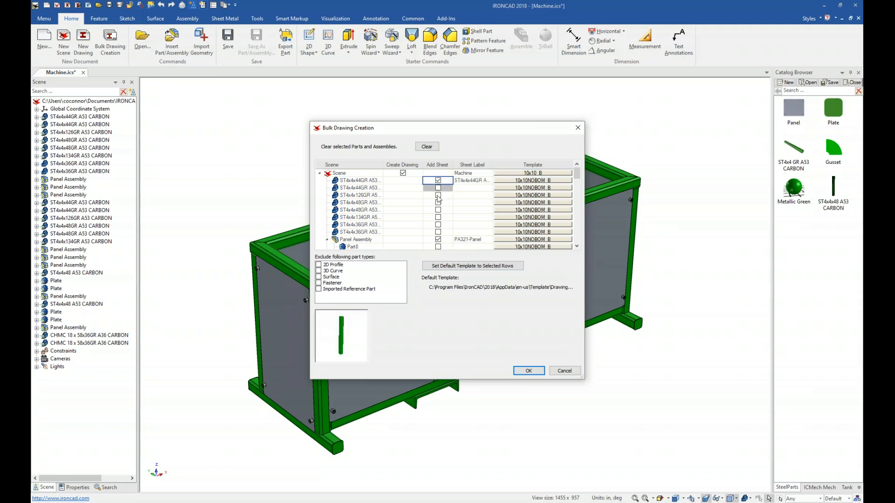
pyautogui.click(438, 195)
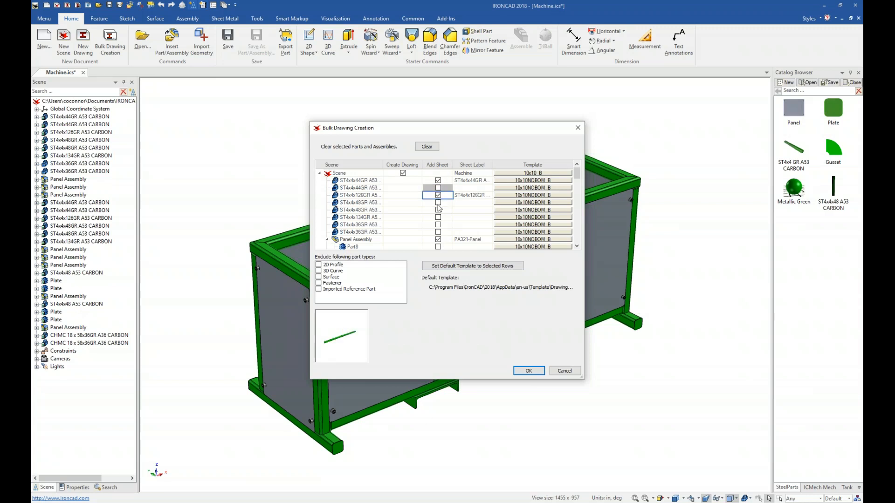
pyautogui.click(438, 203)
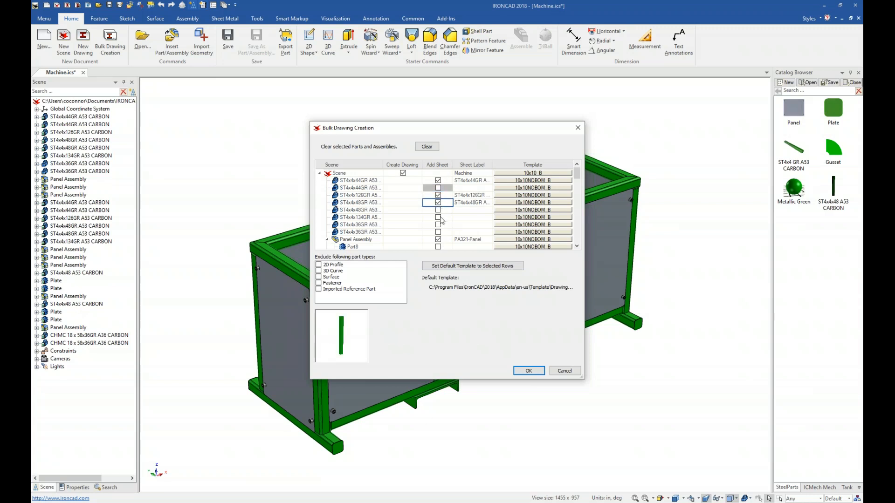
pyautogui.click(438, 217)
pyautogui.click(438, 224)
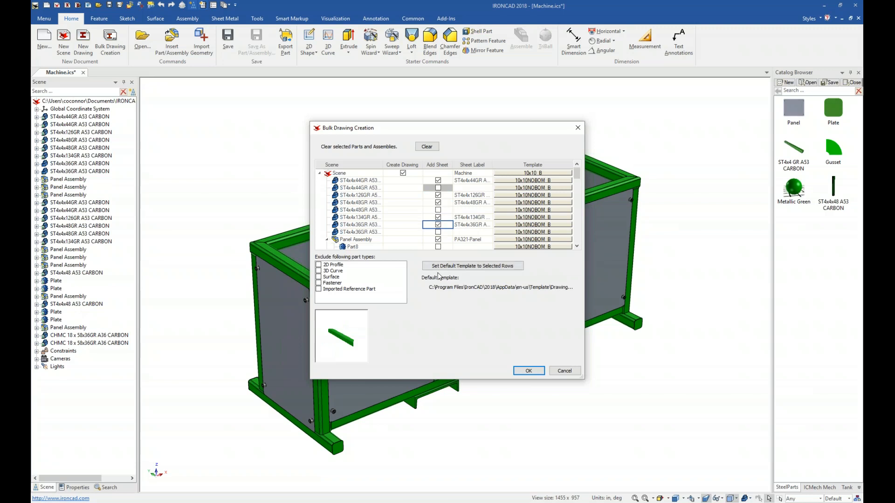
# Step: Scroll through the part list and clear the extra sheets for the duplicate panel assembly and plate
pyautogui.scroll(-1, 452, 221)
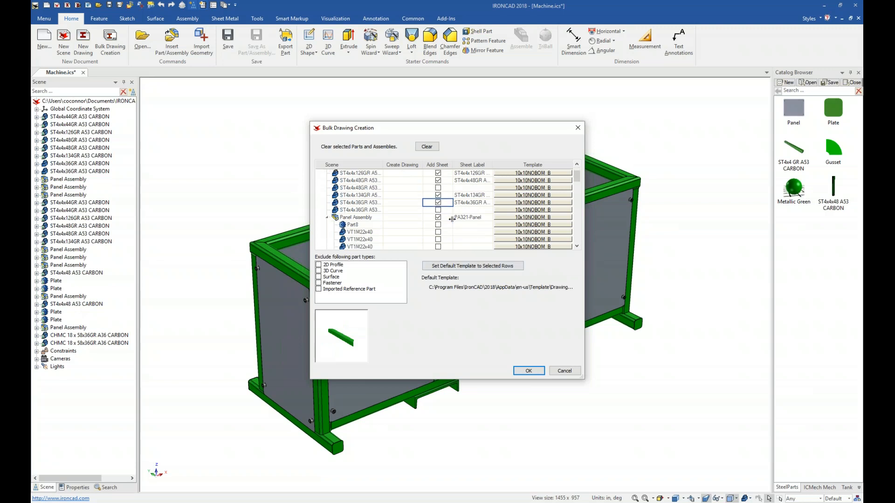
pyautogui.scroll(-1, 440, 223)
pyautogui.scroll(-1, 441, 225)
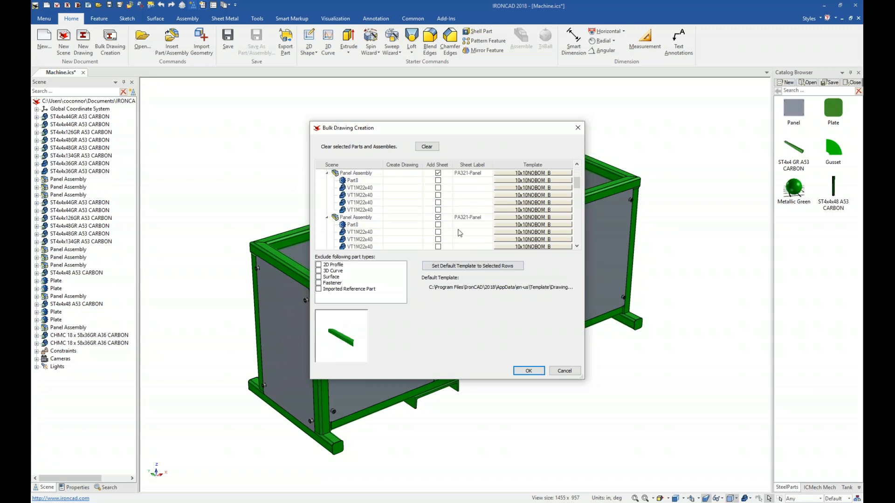
pyautogui.click(439, 218)
pyautogui.scroll(-2, 441, 225)
pyautogui.click(438, 218)
pyautogui.scroll(-1, 442, 224)
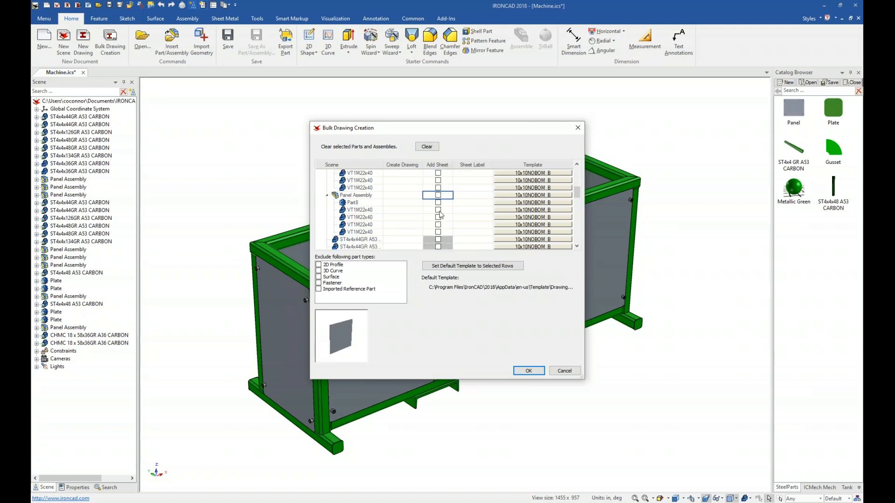
pyautogui.scroll(-4, 451, 223)
pyautogui.scroll(-4, 451, 222)
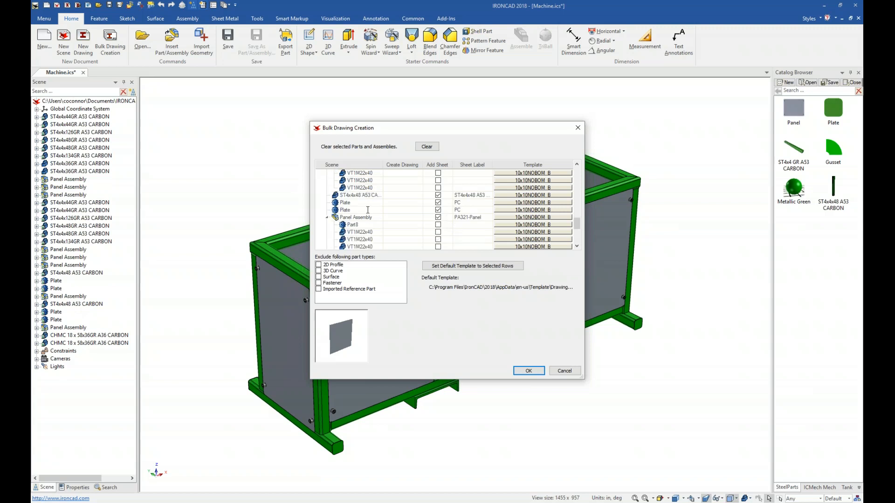
pyautogui.click(438, 211)
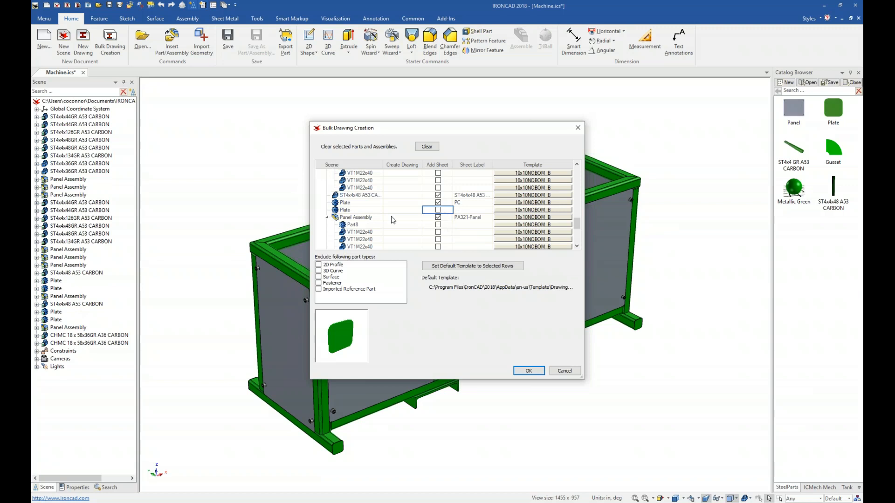
pyautogui.click(439, 218)
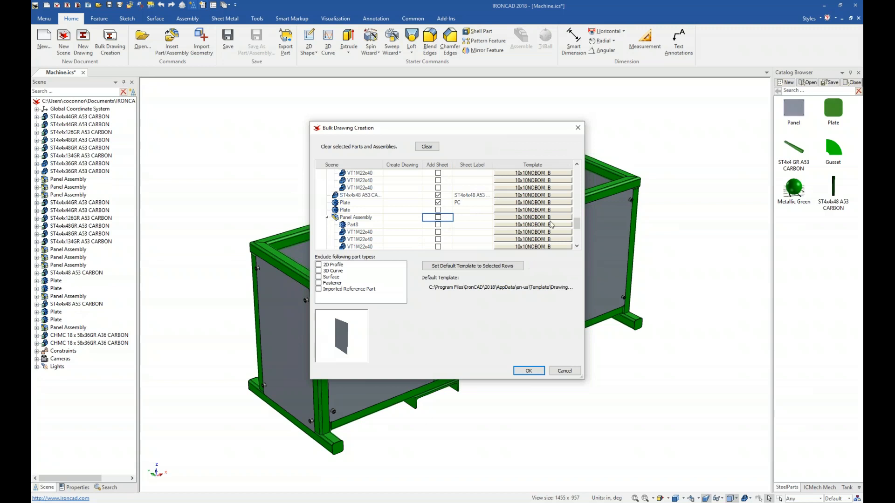
# Step: Create the bulk drawings and open the ST4x4x48 A53 CARBON sheet
pyautogui.click(529, 371)
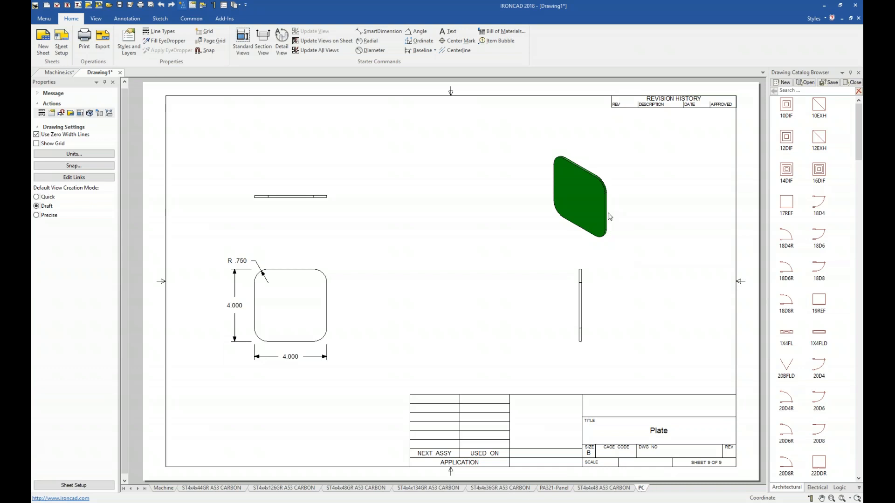
pyautogui.click(300, 363)
pyautogui.click(614, 489)
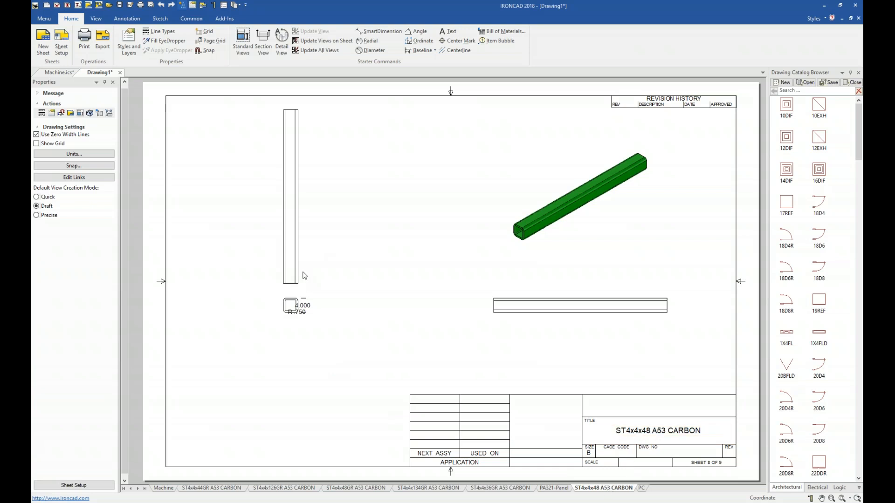
# Step: Reposition the 4.000 dimension and add a length dimension to the tube's vertical view
pyautogui.moveTo(297, 311)
pyautogui.mouseDown()
pyautogui.moveTo(322, 321)
pyautogui.moveTo(338, 298)
pyautogui.moveTo(302, 305)
pyautogui.mouseUp()
pyautogui.click(331, 235)
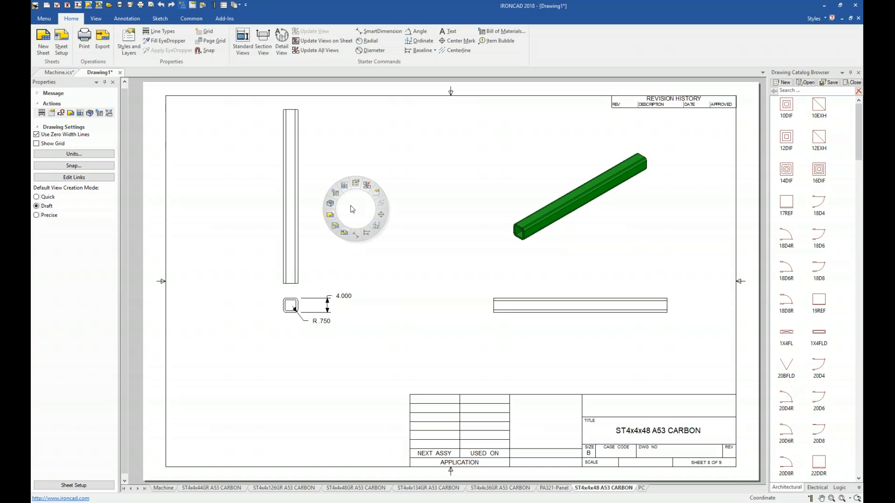
pyautogui.press('d')
pyautogui.click(298, 191)
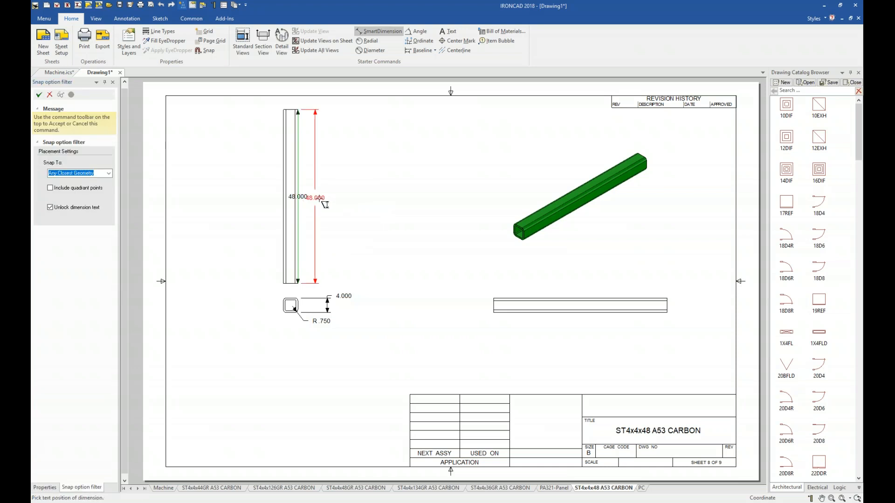
pyautogui.click(327, 201)
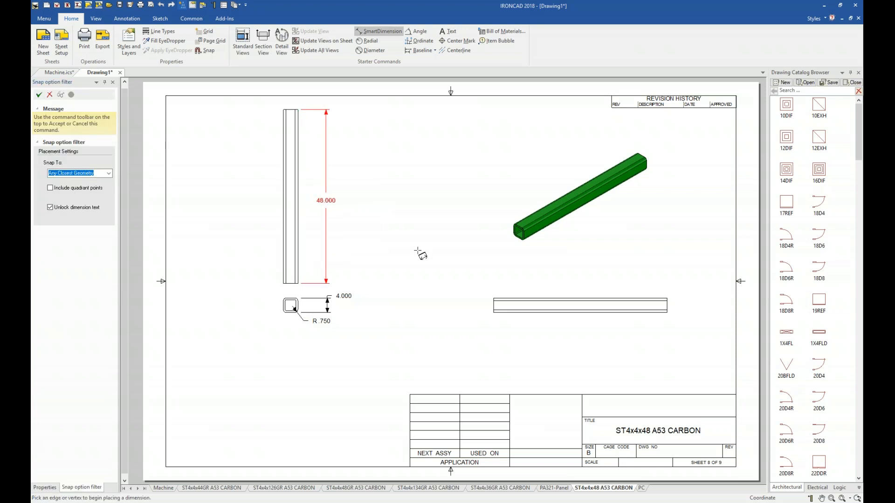
pyautogui.press('Escape')
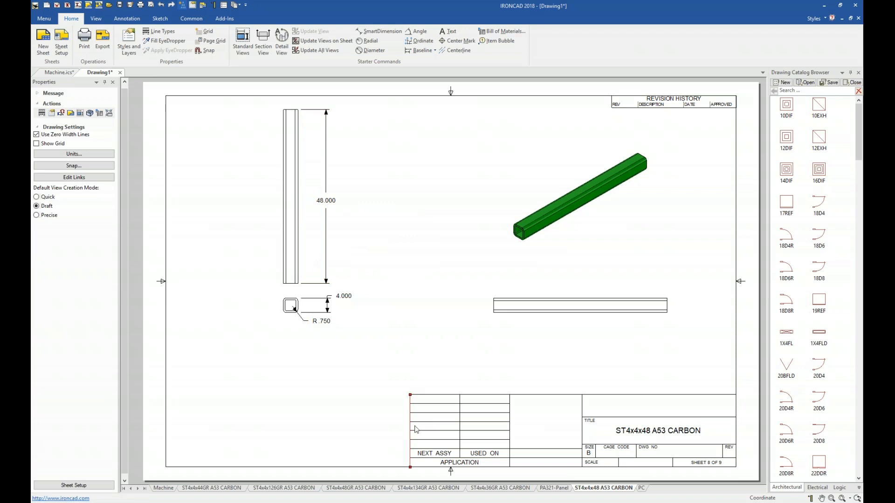
# Step: Review the ST4x4x126GR and ST4x4x44GR sheets, then return to the Machine sheet
pyautogui.click(301, 488)
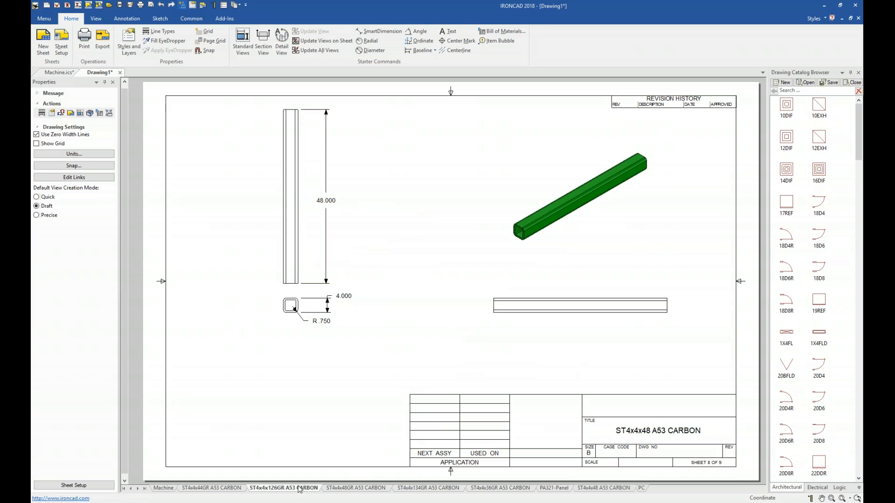
pyautogui.click(231, 489)
pyautogui.moveTo(474, 295); pyautogui.dragTo(452, 296)
pyautogui.click(383, 335)
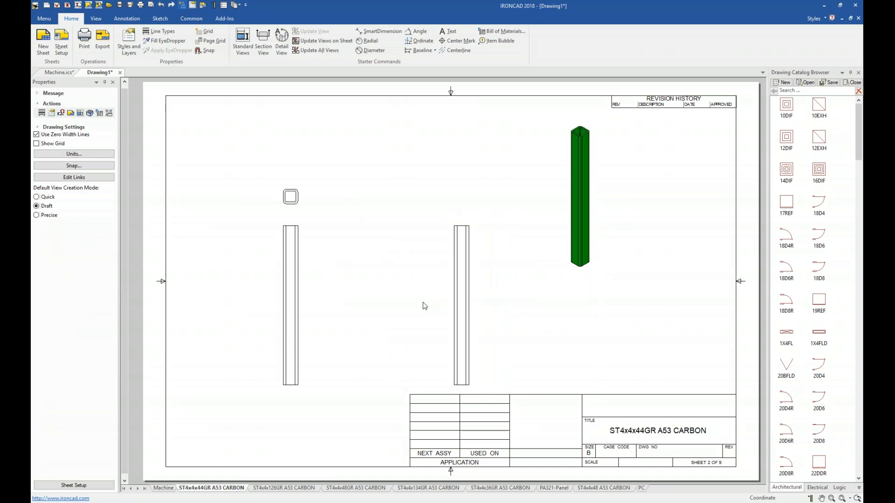
pyautogui.click(164, 488)
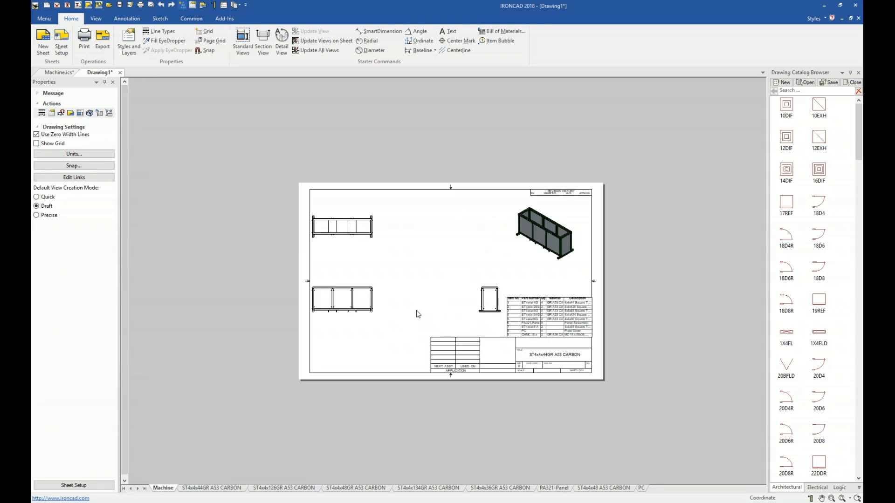
# Step: Spread the Machine sheet's views by moving the front view rightward and the side view leftward
pyautogui.press('F8')
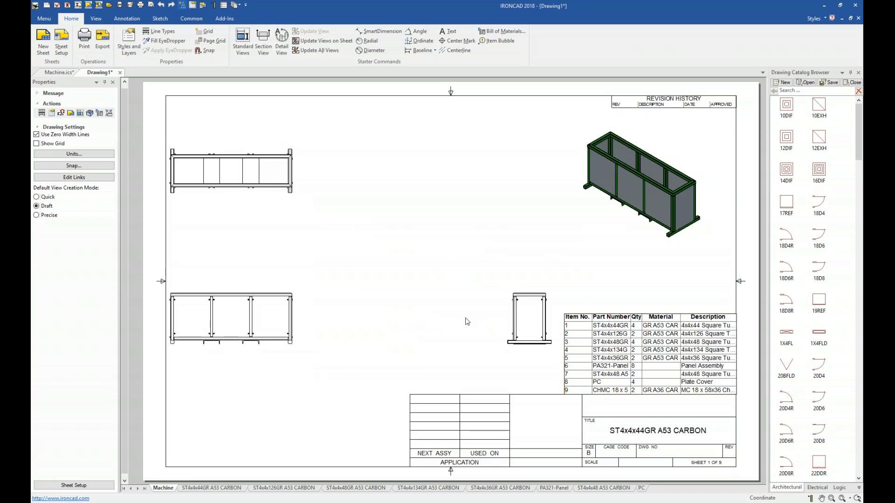
pyautogui.moveTo(279, 318); pyautogui.dragTo(356, 318)
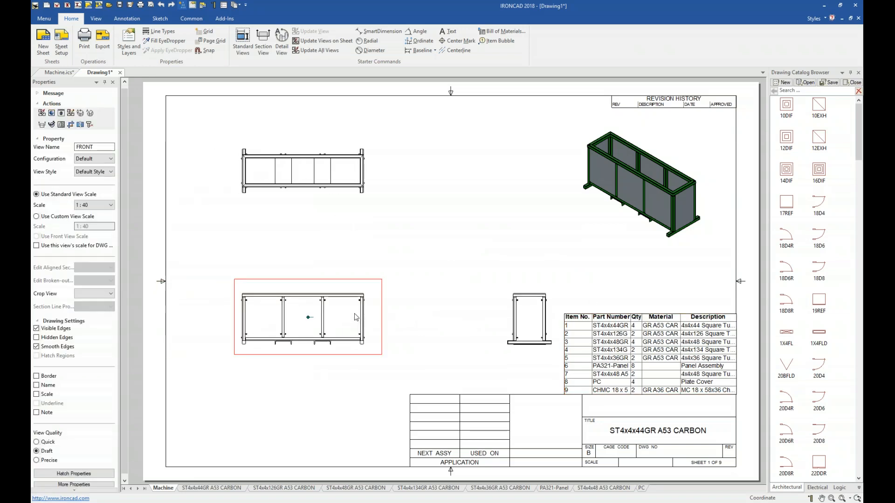
pyautogui.moveTo(527, 329); pyautogui.dragTo(512, 330)
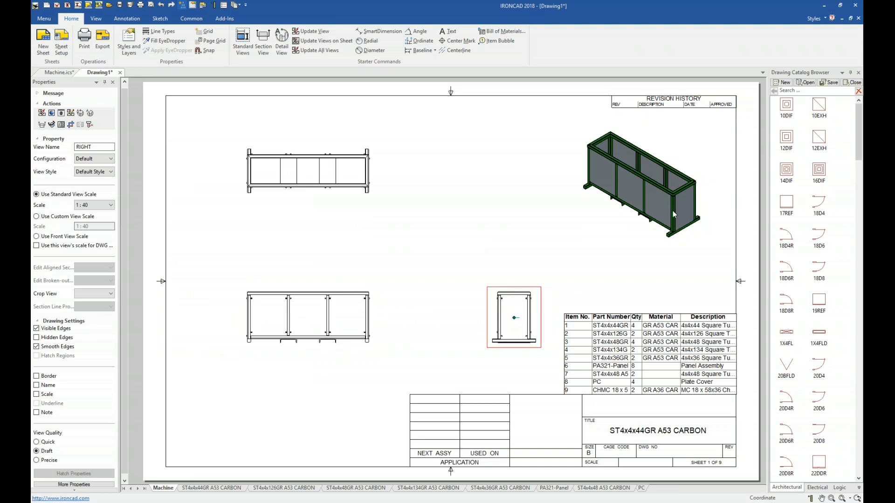
pyautogui.click(706, 327)
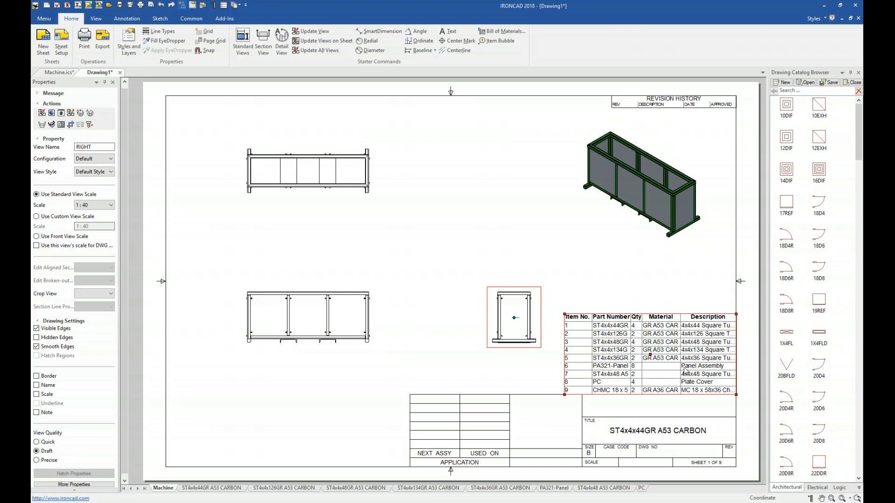
pyautogui.click(641, 184)
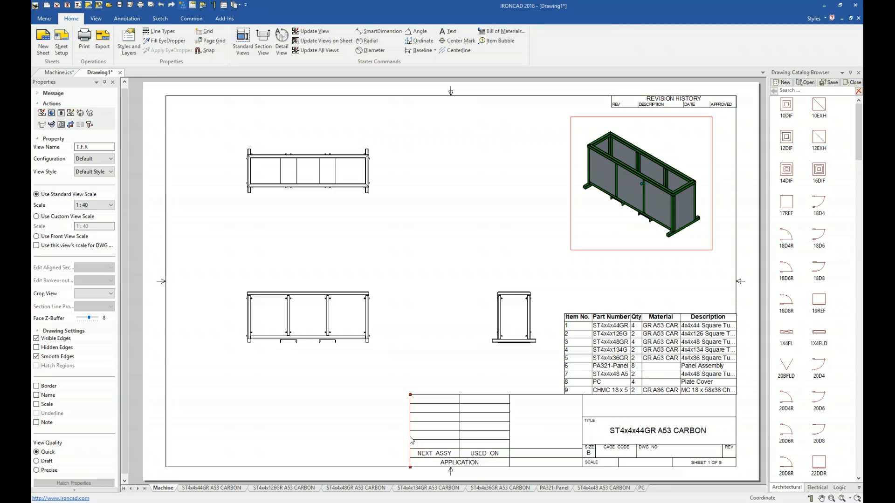
pyautogui.click(235, 231)
pyautogui.rightClick(235, 231)
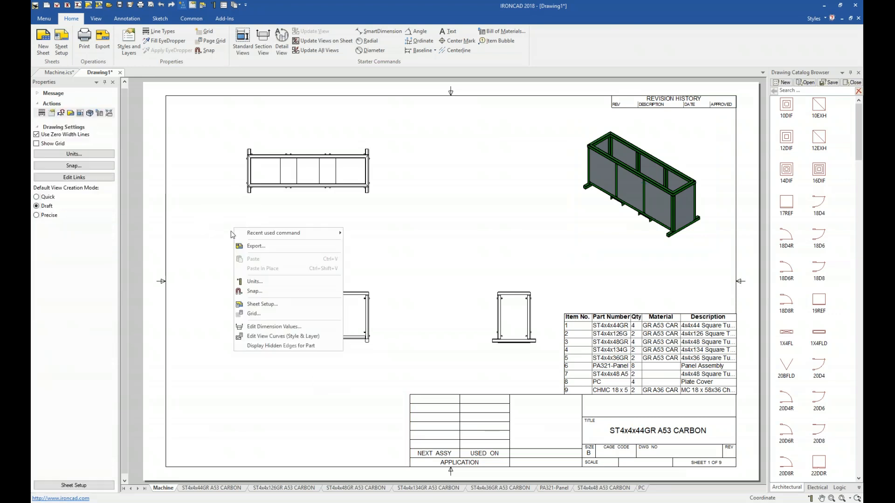
pyautogui.click(389, 248)
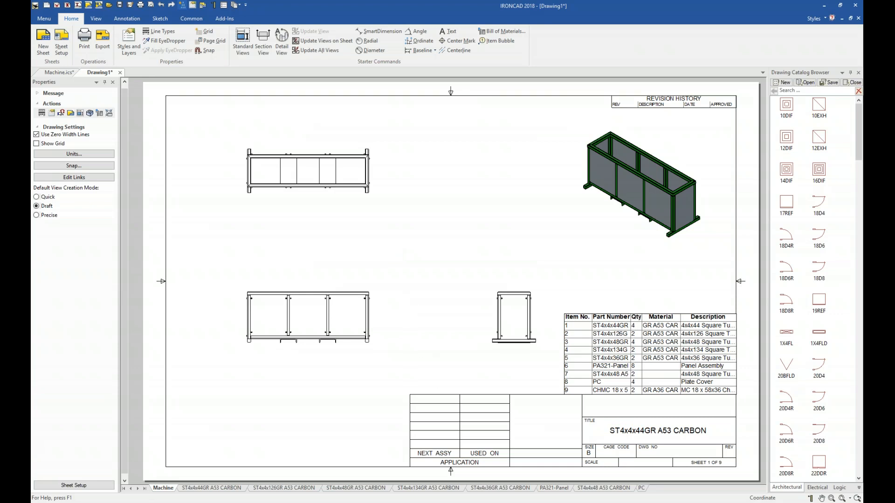
# Step: Return to the Machine scene and switch to the PowerPoint presentation
pyautogui.click(58, 72)
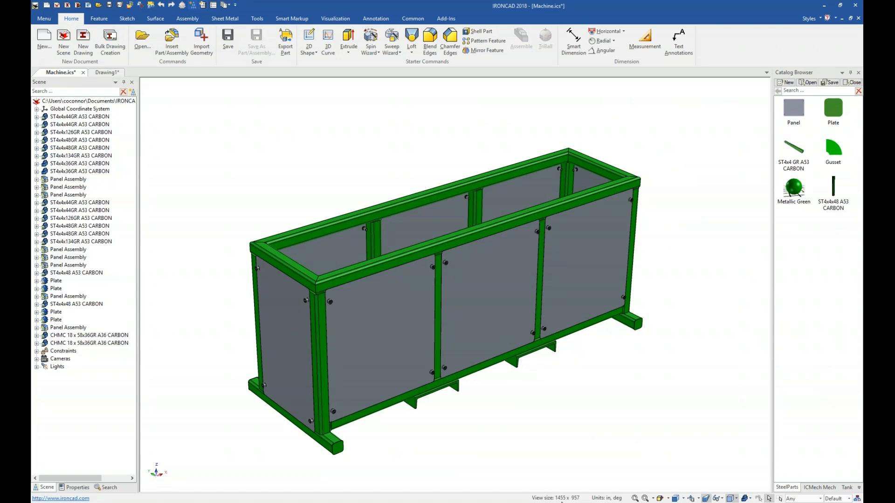
pyautogui.moveTo(530, 502)
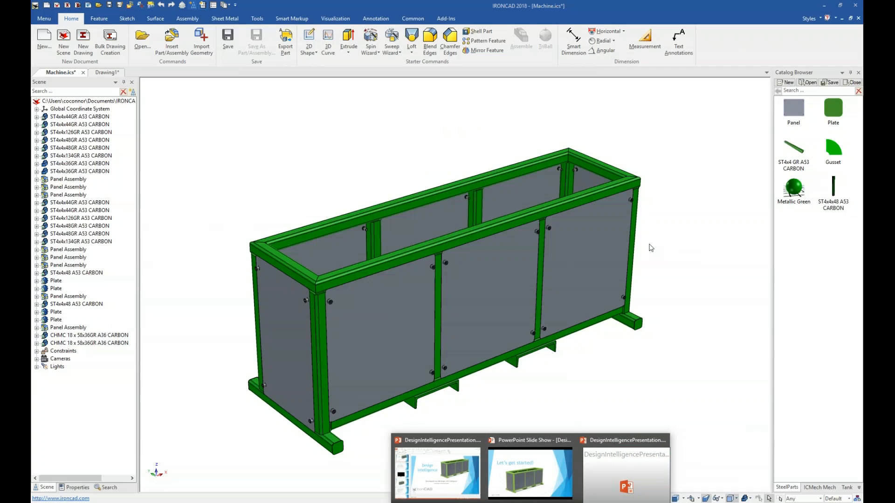
pyautogui.hotkey('alt', 'Tab')
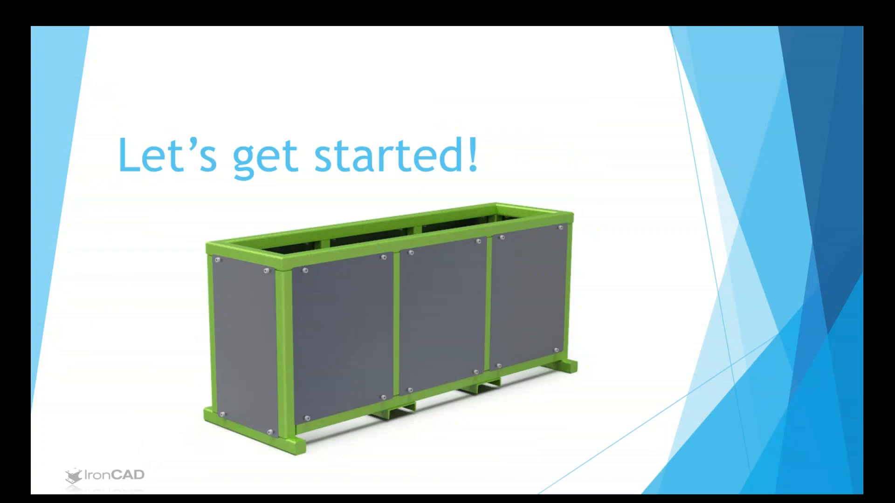
pyautogui.click(676, 345)
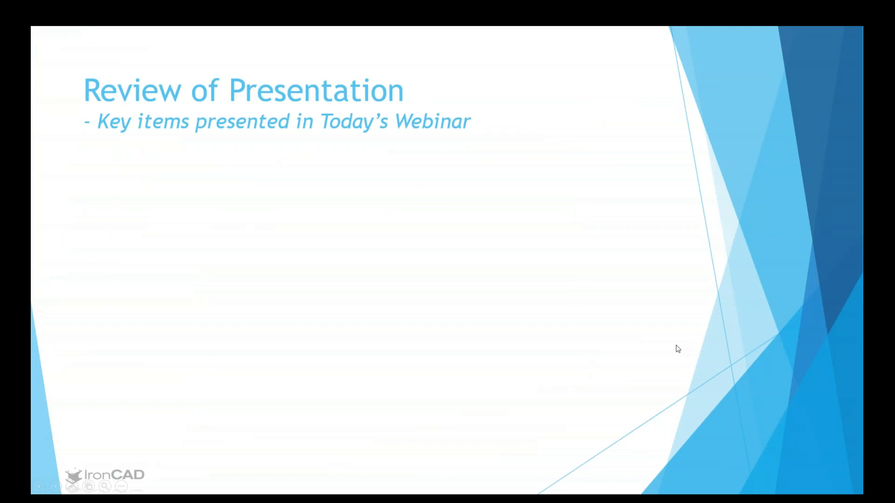